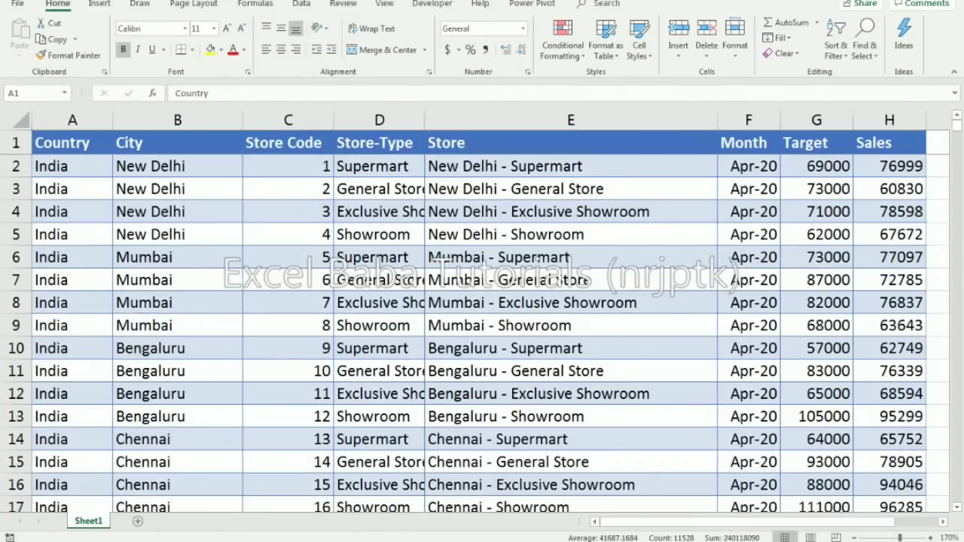
Convert the sales data range A1:H1441 on Sheet1 into a table with headers.
{"action": "key", "text": "ctrl+a"}
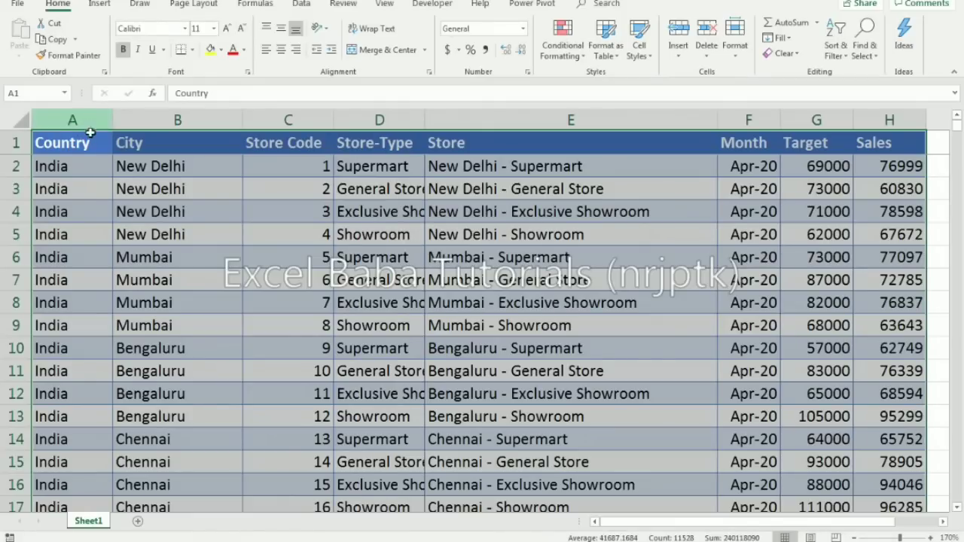
{"action": "left_click", "coordinate": [99, 4]}
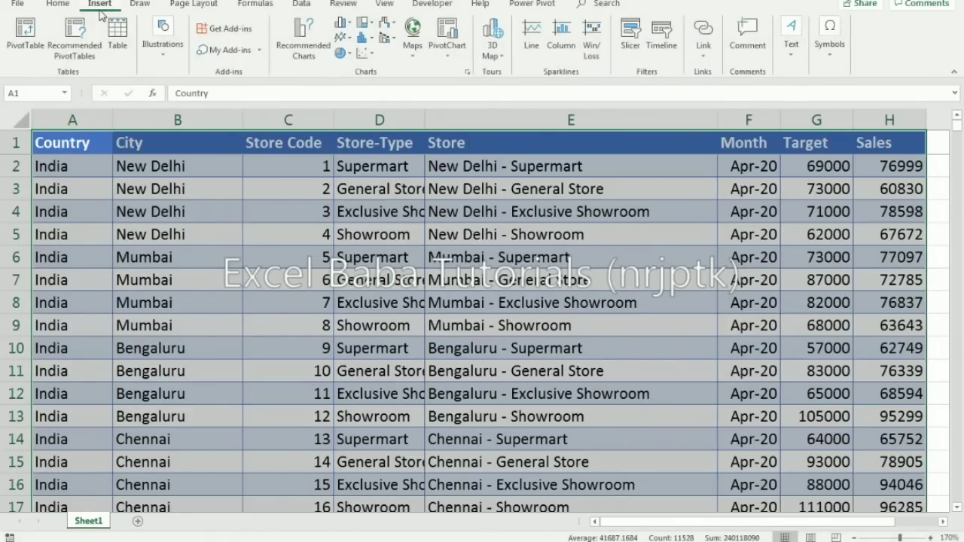
{"action": "left_click", "coordinate": [118, 45]}
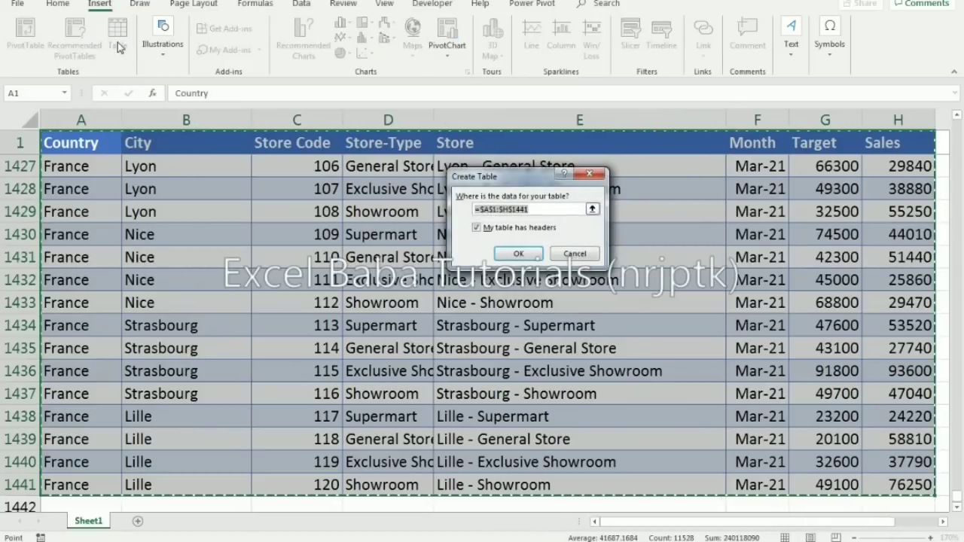
{"action": "key", "text": "Return"}
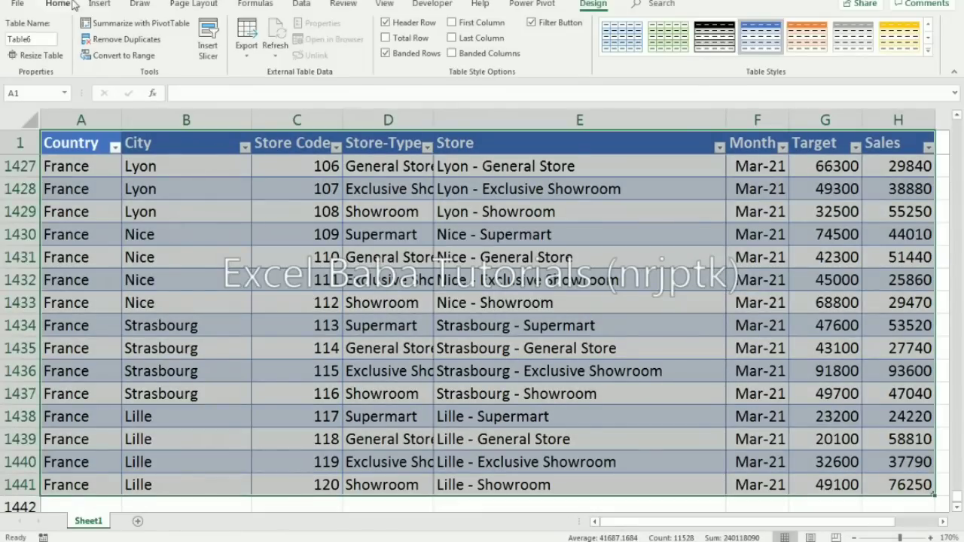
Create a PivotTable from the table on a new worksheet, with Store-Type as rows and the sum of Sales as values.
{"action": "left_click", "coordinate": [99, 4]}
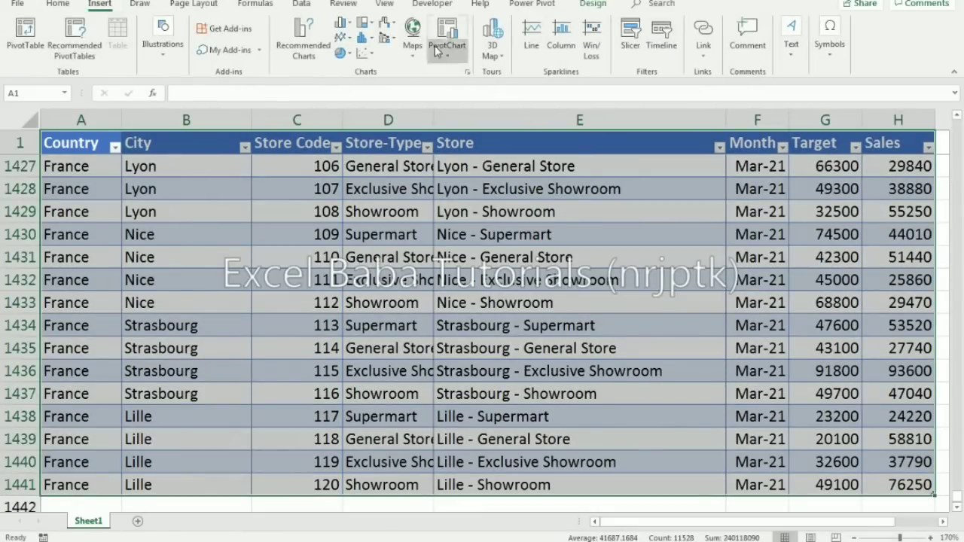
{"action": "left_click", "coordinate": [25, 40]}
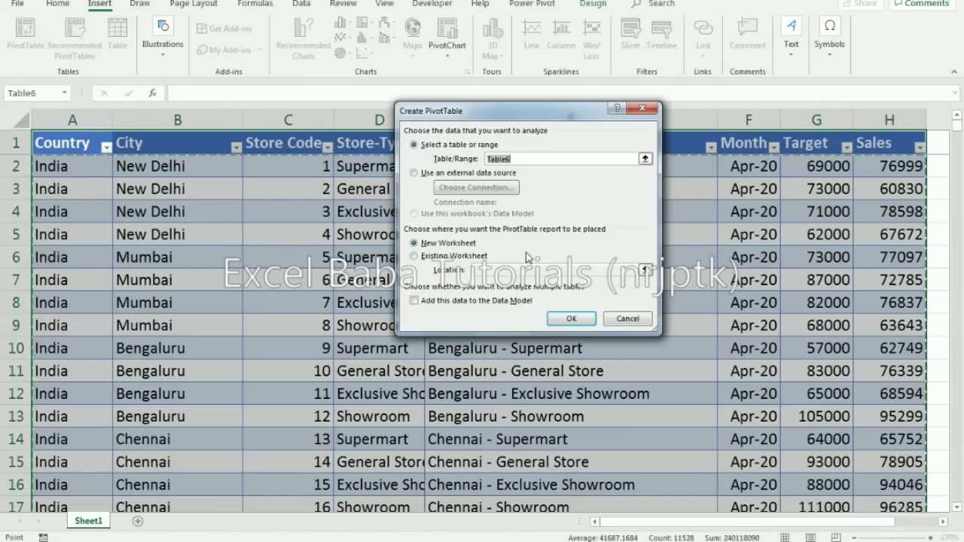
{"action": "left_click", "coordinate": [569, 317]}
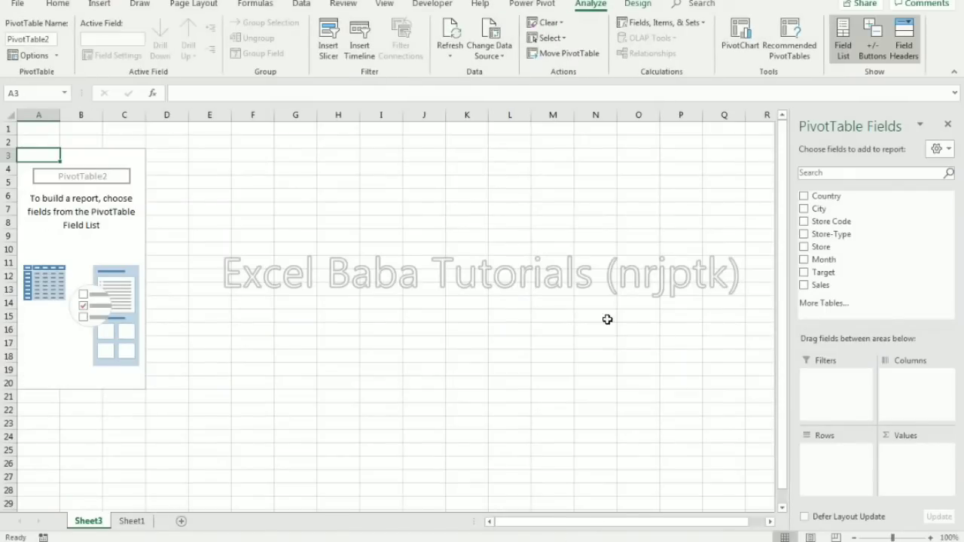
{"action": "left_click_drag", "start_coordinate": [835, 238], "coordinate": [834, 458]}
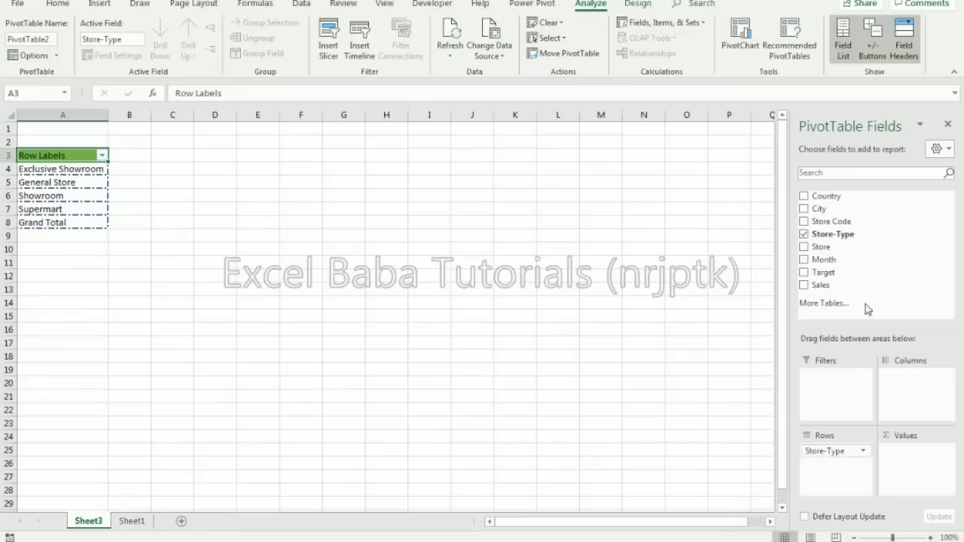
{"action": "left_click_drag", "start_coordinate": [820, 285], "coordinate": [908, 472]}
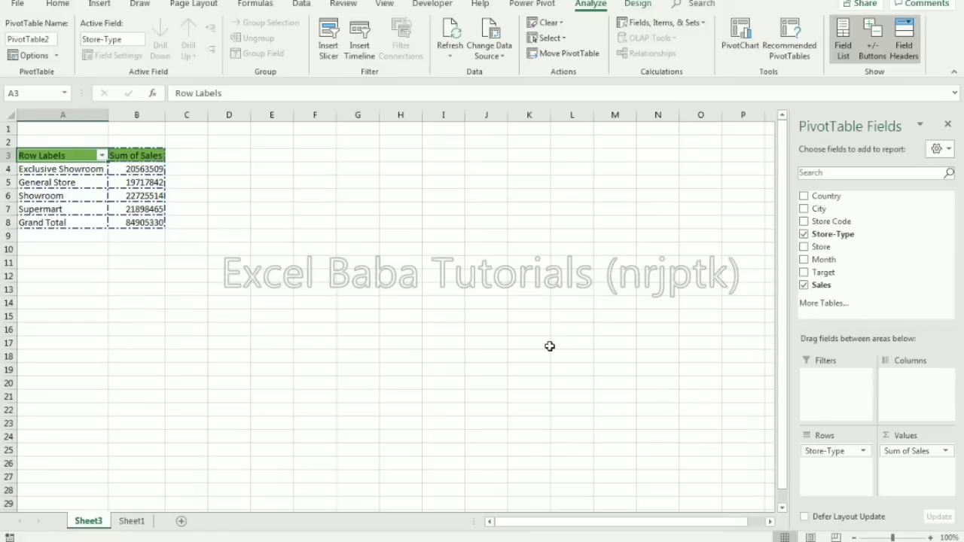
Insert a Clustered Column PivotChart from the pivot table and place it directly below the table.
{"action": "left_click", "coordinate": [112, 185]}
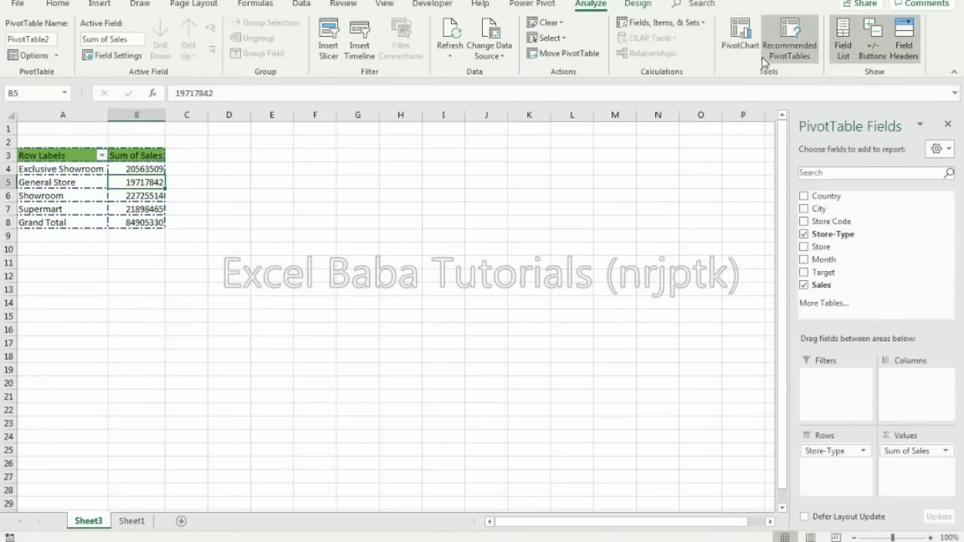
{"action": "left_click", "coordinate": [741, 46]}
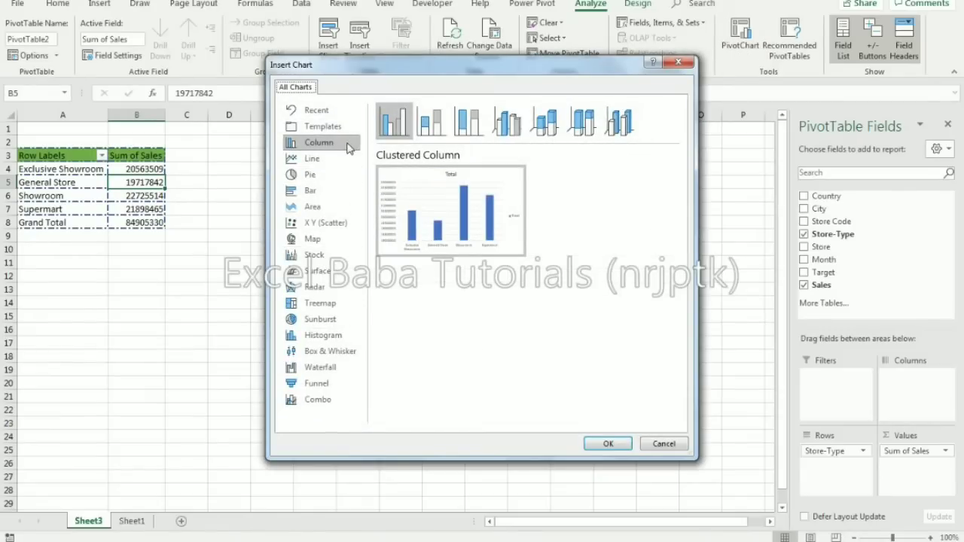
{"action": "left_click", "coordinate": [607, 444]}
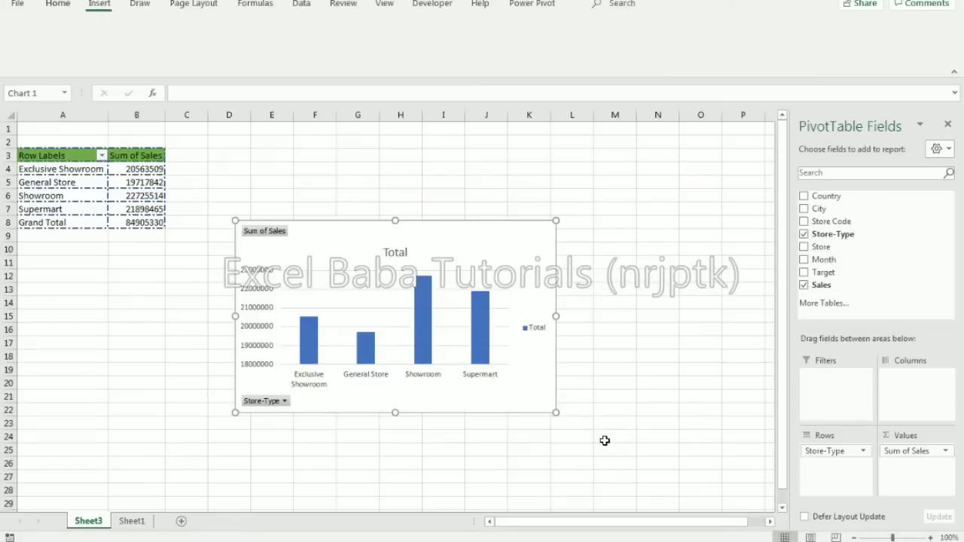
{"action": "left_click_drag", "start_coordinate": [516, 243], "coordinate": [309, 265]}
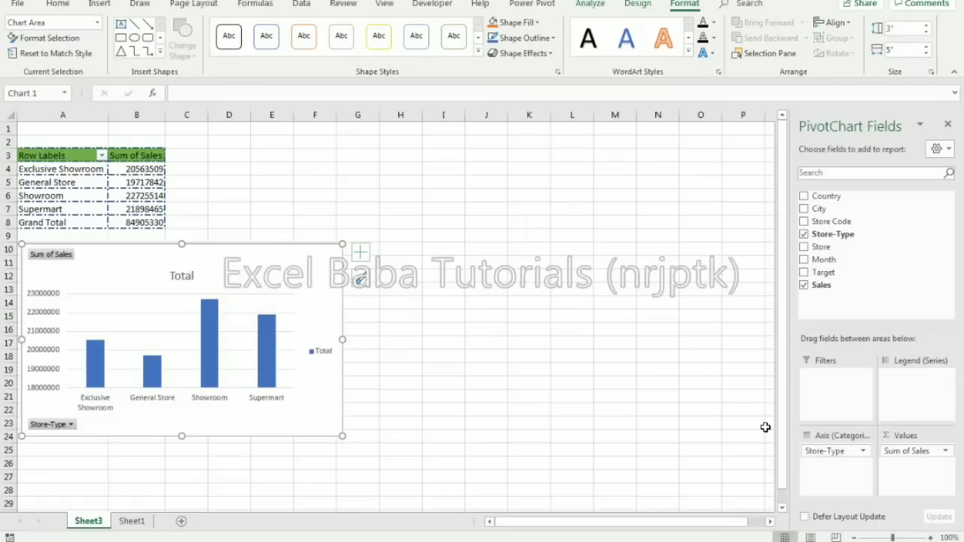
Replace Store-Type with Country on the PivotChart's category axis and shift the chart slightly down, clear of the pivot table.
{"action": "left_click_drag", "start_coordinate": [832, 452], "coordinate": [696, 369]}
{"action": "left_click_drag", "start_coordinate": [826, 196], "coordinate": [838, 479]}
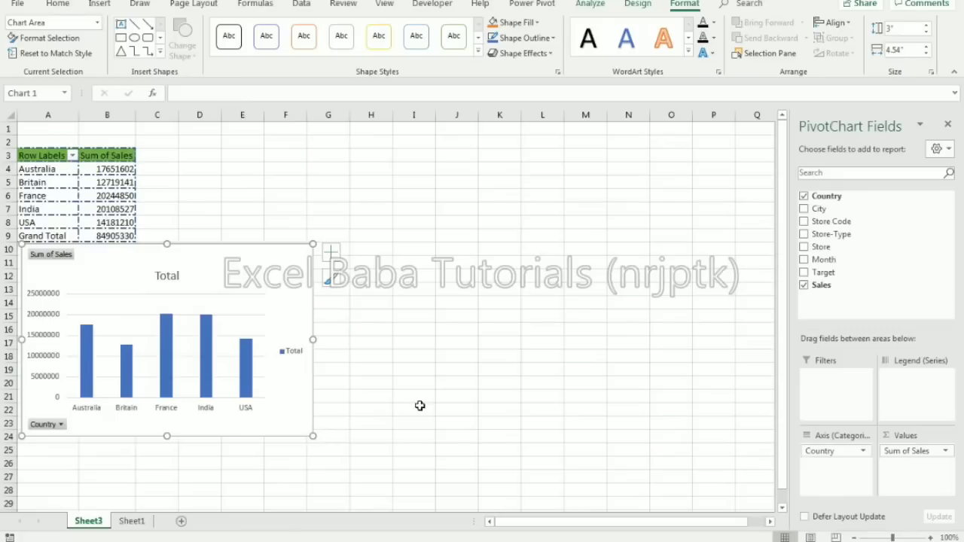
{"action": "mouse_move", "coordinate": [247, 265]}
{"action": "left_mouse_down"}
{"action": "mouse_move", "coordinate": [274, 302]}
{"action": "mouse_move", "coordinate": [256, 275]}
{"action": "left_mouse_up"}
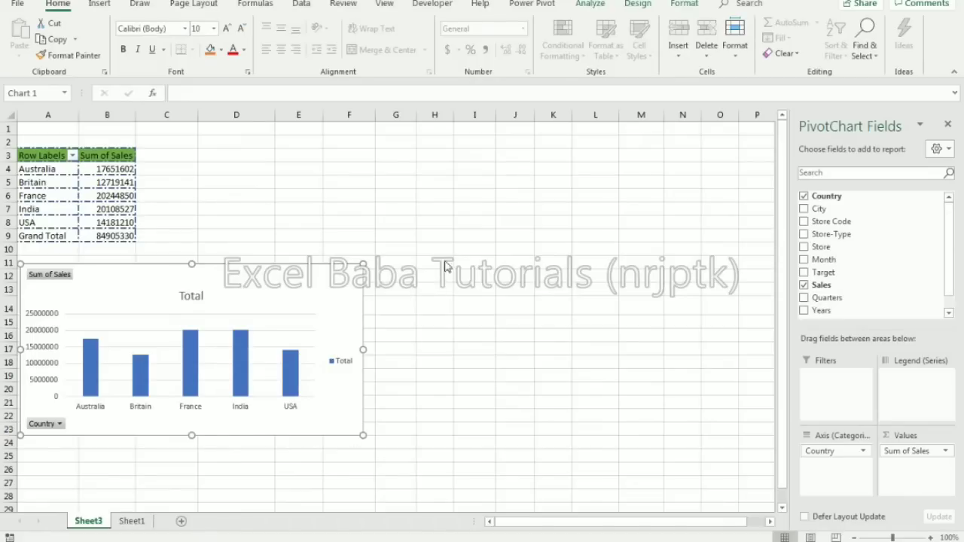
Slightly widen column D and increase the height of row 16 to test how the chart resizes with cells.
{"action": "mouse_move", "coordinate": [275, 115]}
{"action": "left_mouse_down"}
{"action": "mouse_move", "coordinate": [300, 116]}
{"action": "mouse_move", "coordinate": [275, 116]}
{"action": "left_mouse_up"}
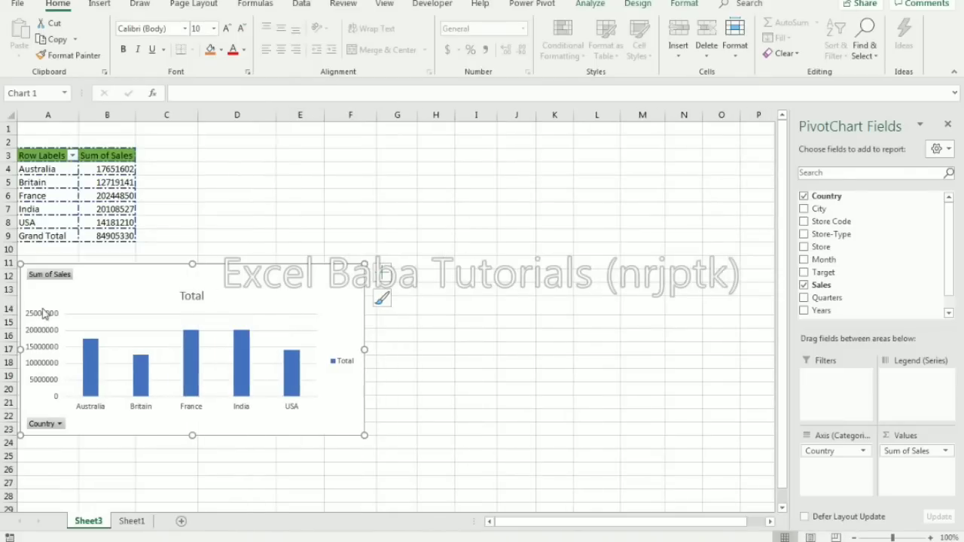
{"action": "mouse_move", "coordinate": [5, 344]}
{"action": "left_mouse_down"}
{"action": "mouse_move", "coordinate": [6, 364]}
{"action": "mouse_move", "coordinate": [6, 345]}
{"action": "left_mouse_up"}
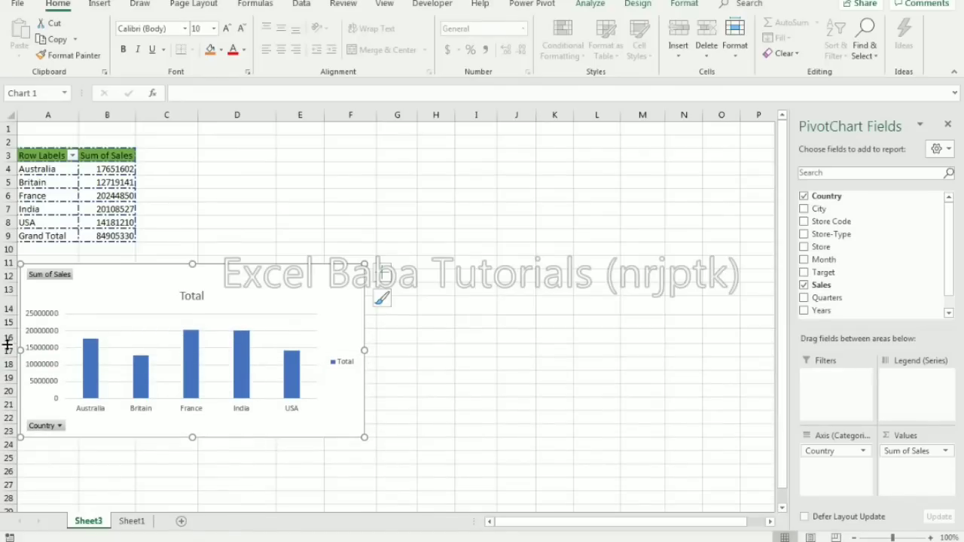
Set the chart area's properties to Move but don't size with cells and nudge the chart slightly up.
{"action": "right_click", "coordinate": [283, 291]}
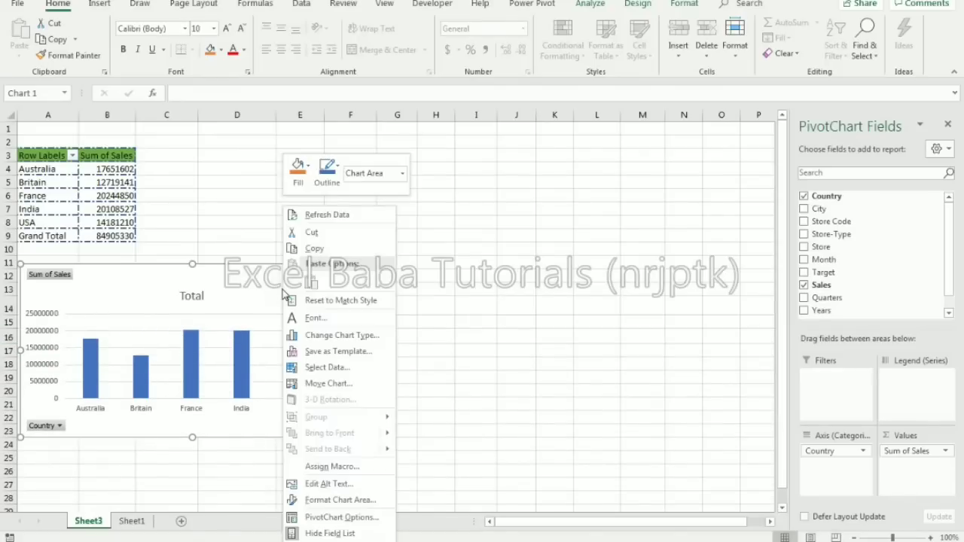
{"action": "left_click", "coordinate": [369, 500]}
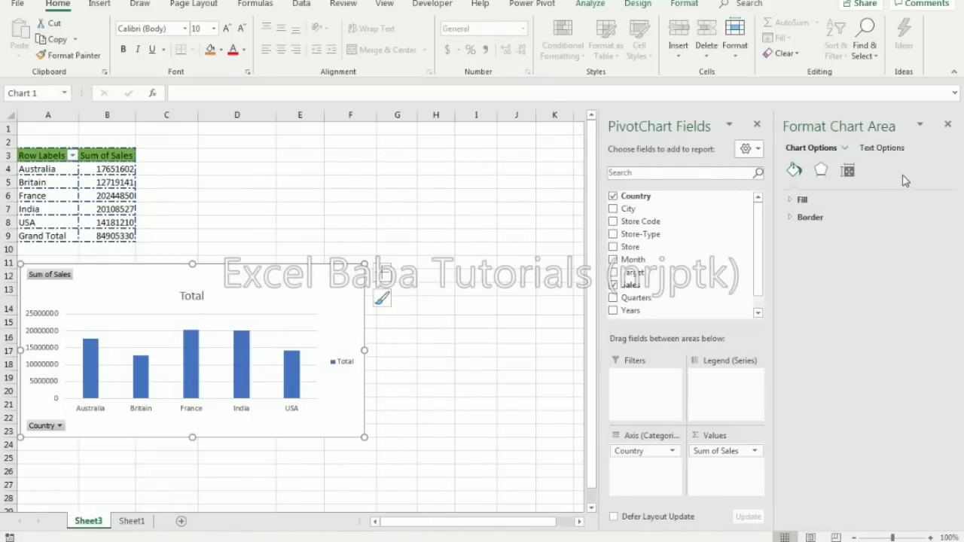
{"action": "left_click", "coordinate": [847, 172]}
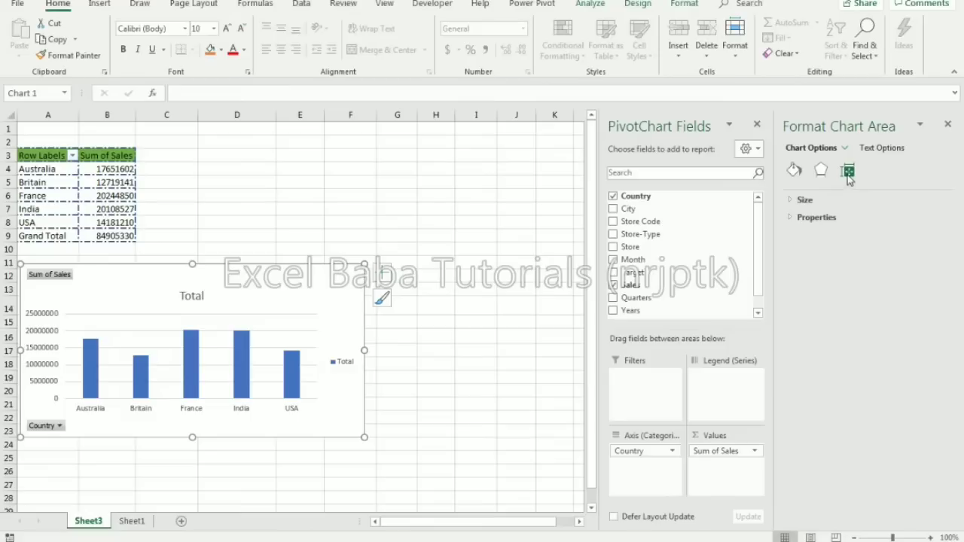
{"action": "left_click", "coordinate": [790, 217]}
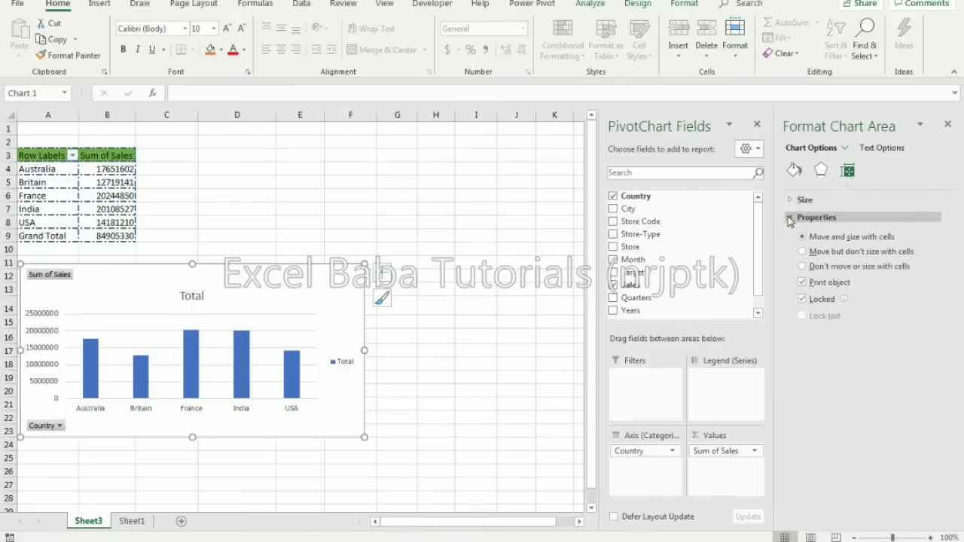
{"action": "left_click", "coordinate": [820, 253]}
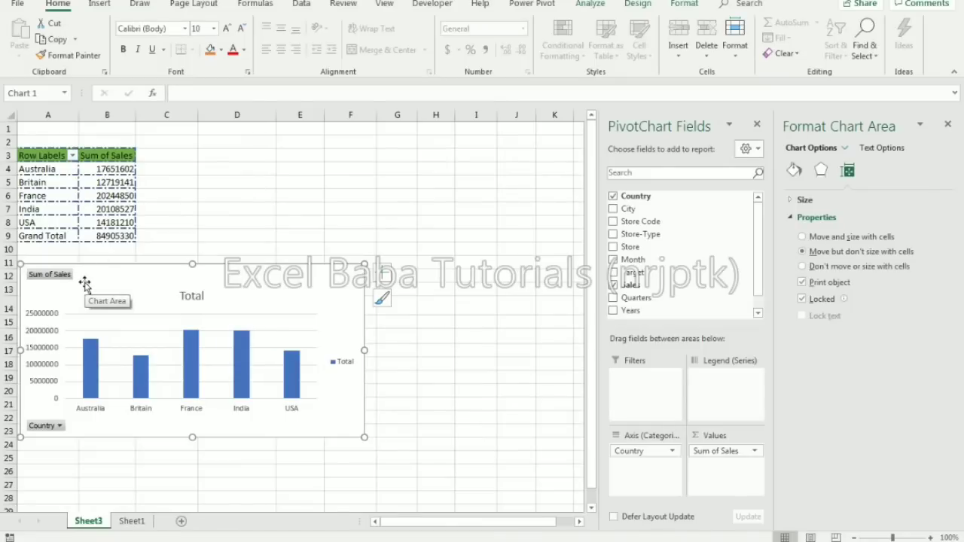
{"action": "mouse_move", "coordinate": [106, 283]}
{"action": "left_mouse_down"}
{"action": "mouse_move", "coordinate": [170, 280]}
{"action": "mouse_move", "coordinate": [115, 276]}
{"action": "left_mouse_up"}
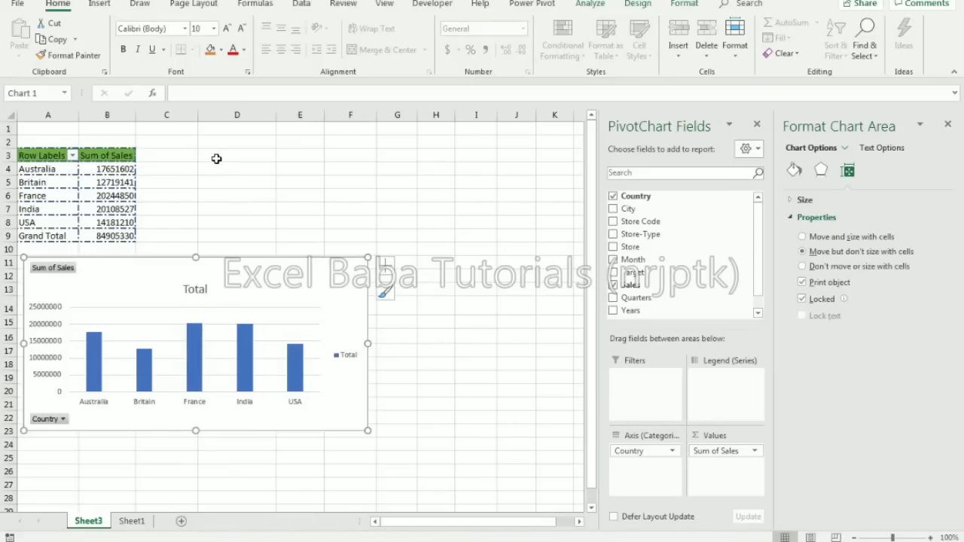
Try the Don't move or size with cells option, return the chart to Move but don't size with cells, and close the formatting pane.
{"action": "left_click", "coordinate": [812, 267]}
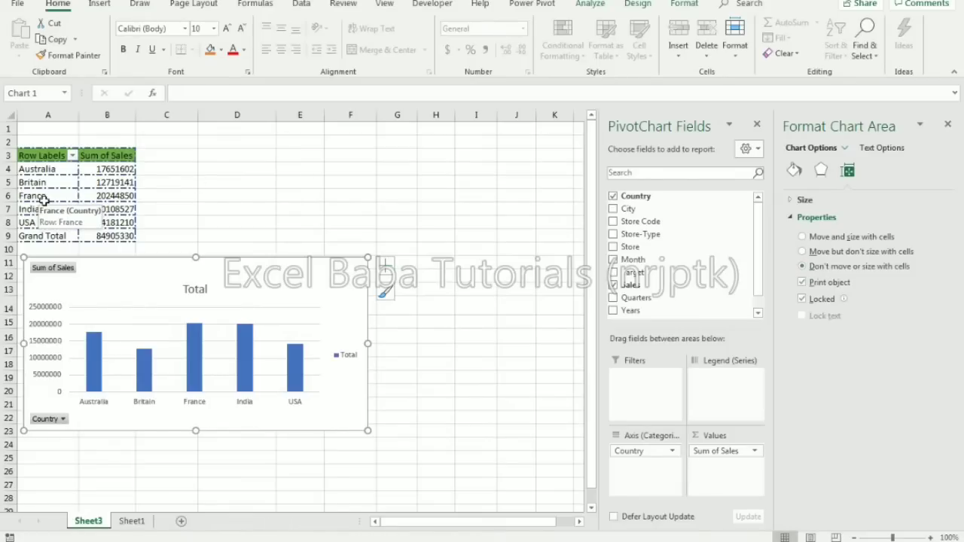
{"action": "left_click", "coordinate": [805, 253]}
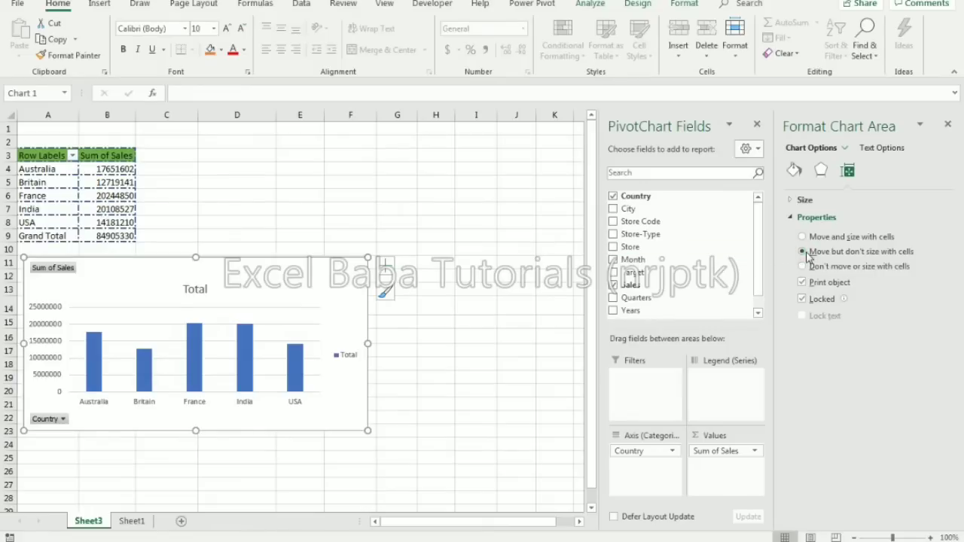
{"action": "left_click", "coordinate": [948, 126]}
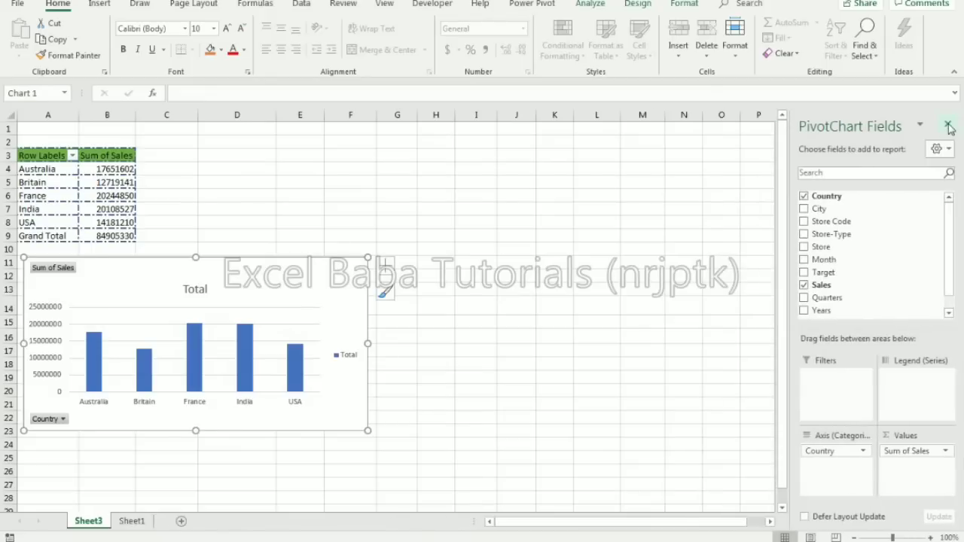
Slightly narrow column C and adjust the height of a row beside the chart to test whether the chart keeps its size.
{"action": "mouse_move", "coordinate": [200, 113]}
{"action": "left_mouse_down"}
{"action": "mouse_move", "coordinate": [234, 111]}
{"action": "mouse_move", "coordinate": [195, 112]}
{"action": "left_mouse_up"}
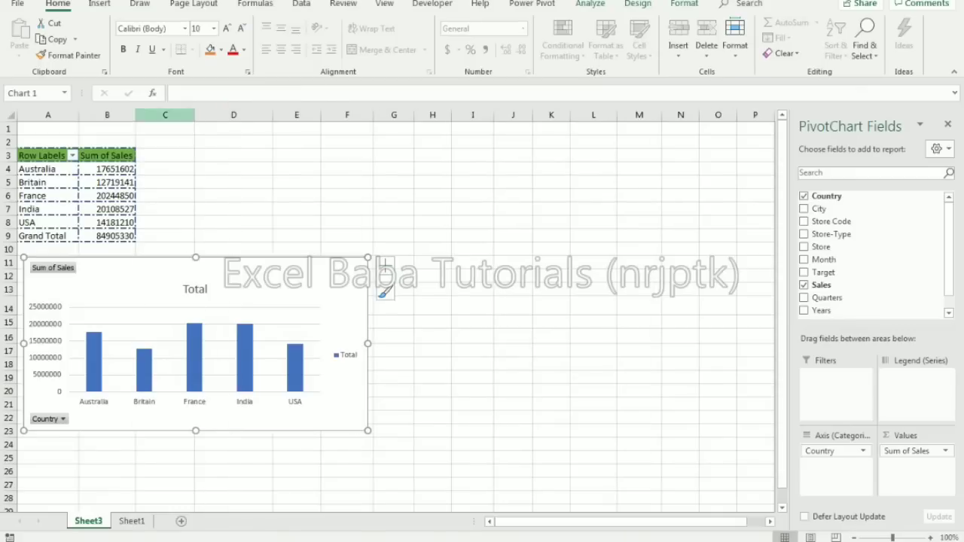
{"action": "mouse_move", "coordinate": [7, 362]}
{"action": "left_mouse_down"}
{"action": "mouse_move", "coordinate": [7, 386]}
{"action": "mouse_move", "coordinate": [8, 360]}
{"action": "left_mouse_up"}
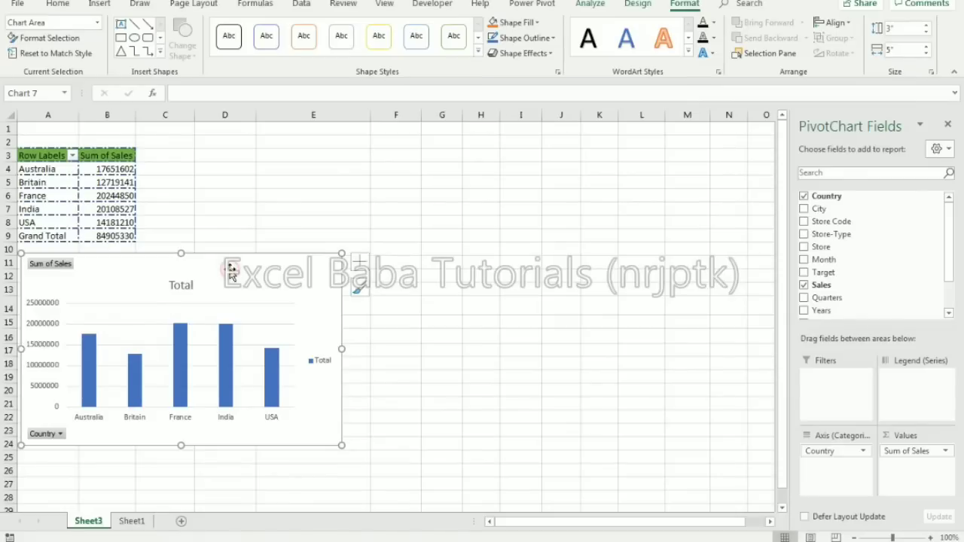
Delete the PivotChart and insert a blank column before the pivot table.
{"action": "key", "text": "Delete"}
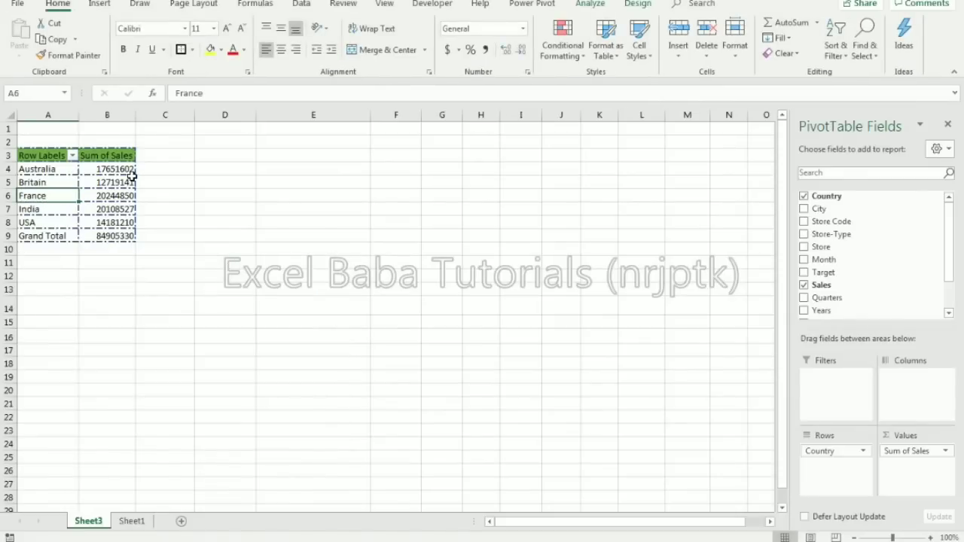
{"action": "left_click", "coordinate": [55, 115]}
{"action": "right_click", "coordinate": [55, 115]}
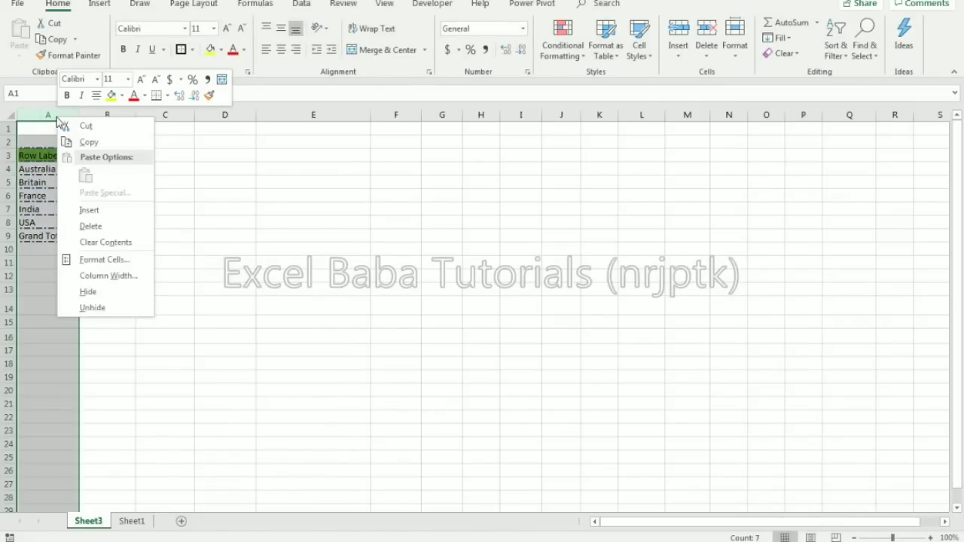
{"action": "left_click", "coordinate": [87, 209]}
{"action": "left_click", "coordinate": [208, 180]}
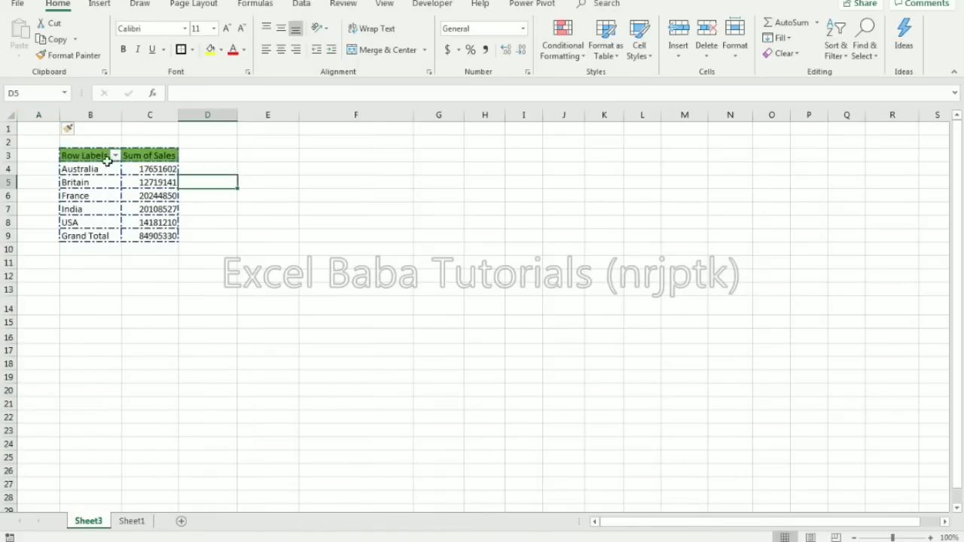
Copy the entire PivotTable, paste the duplicate at cell E3, and autofit column F.
{"action": "left_click", "coordinate": [90, 154]}
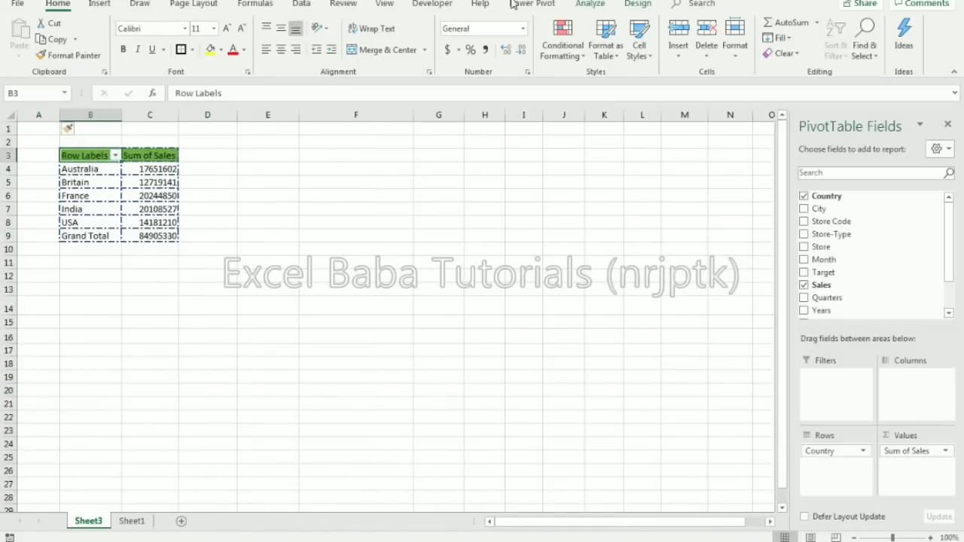
{"action": "left_click", "coordinate": [589, 4]}
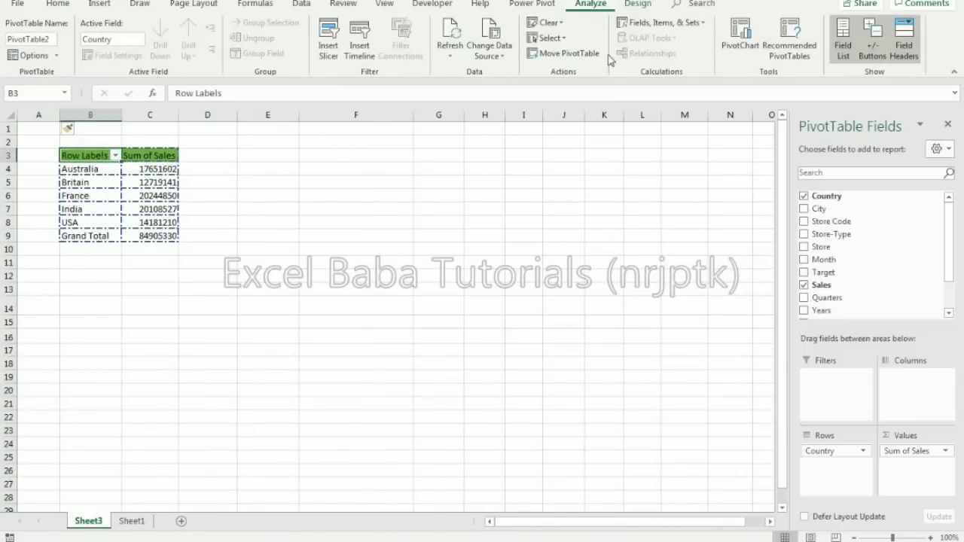
{"action": "left_click", "coordinate": [550, 38]}
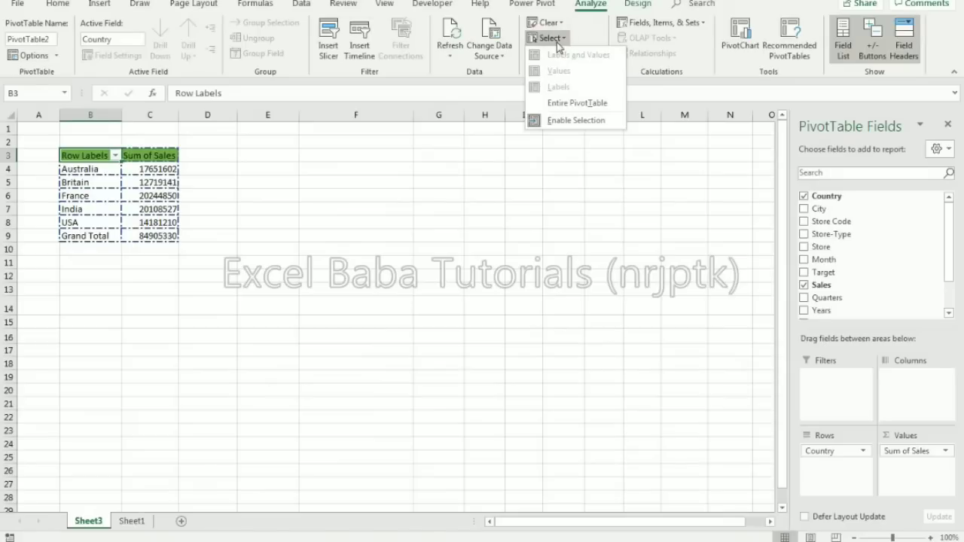
{"action": "left_click", "coordinate": [568, 102]}
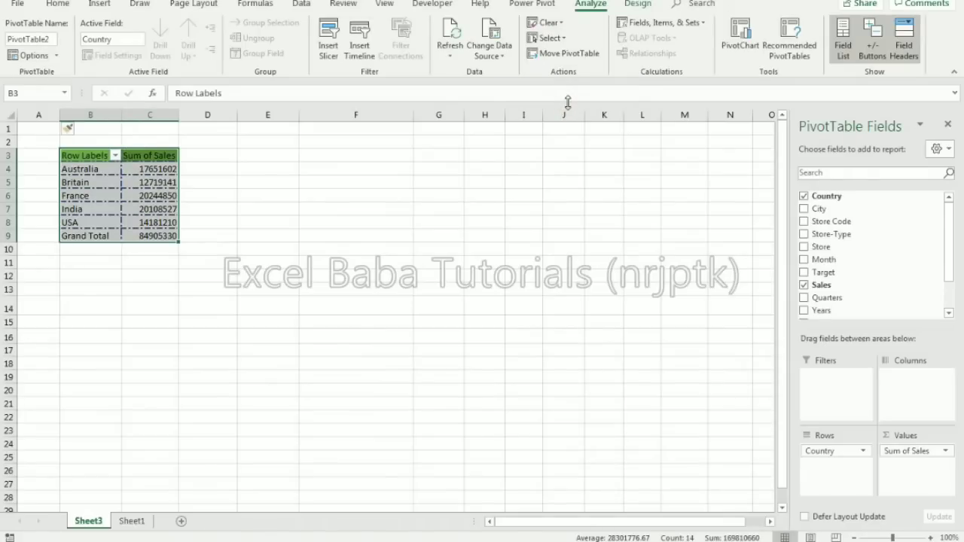
{"action": "key", "text": "ctrl+c"}
{"action": "left_click", "coordinate": [287, 157]}
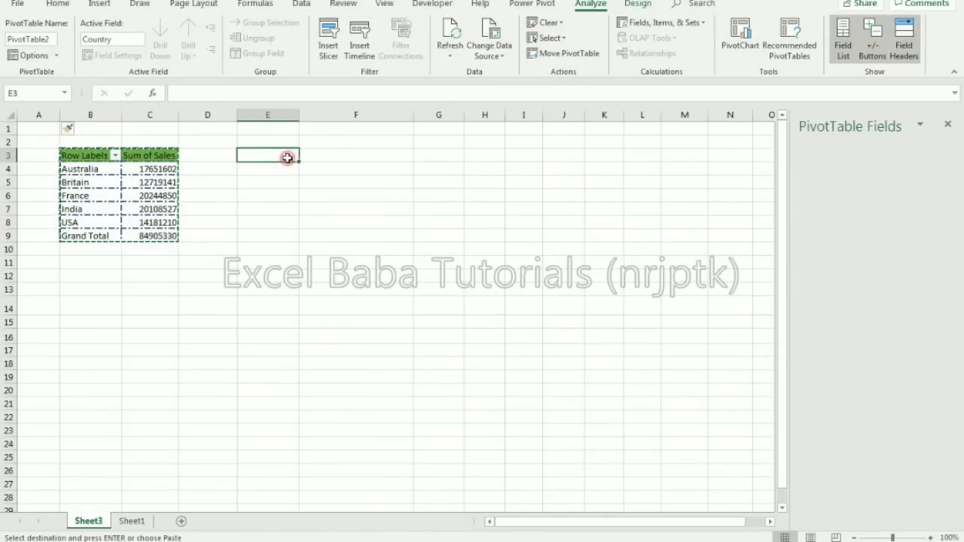
{"action": "key", "text": "ctrl+v"}
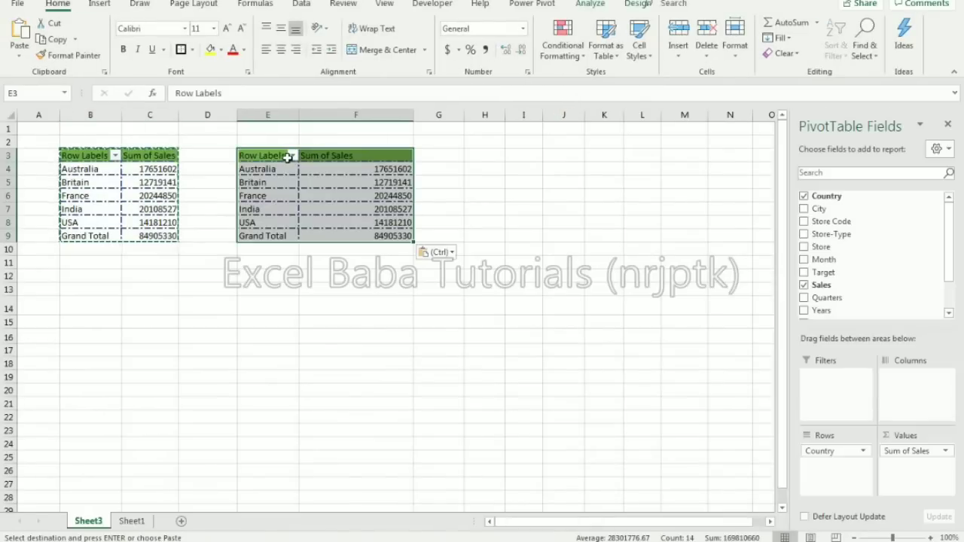
{"action": "double_click", "coordinate": [413, 114]}
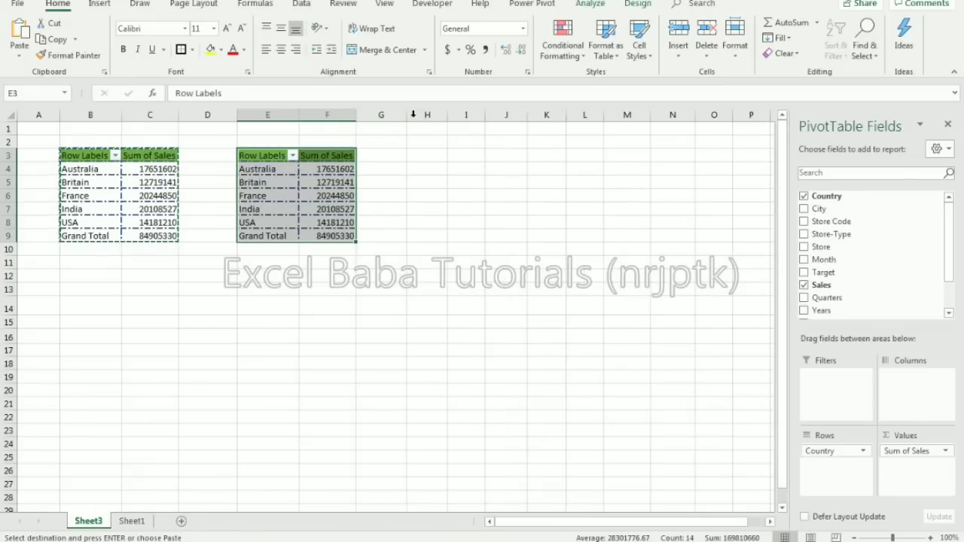
Replace Country with Store-Type as the row field of the original PivotTable.
{"action": "left_click", "coordinate": [110, 211]}
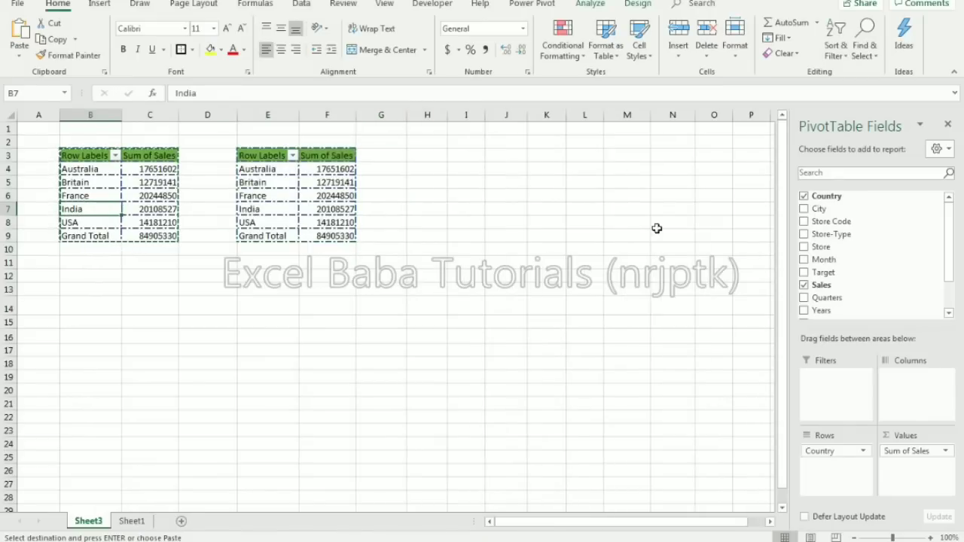
{"action": "left_click_drag", "start_coordinate": [813, 235], "coordinate": [840, 483]}
{"action": "left_click_drag", "start_coordinate": [825, 451], "coordinate": [661, 421]}
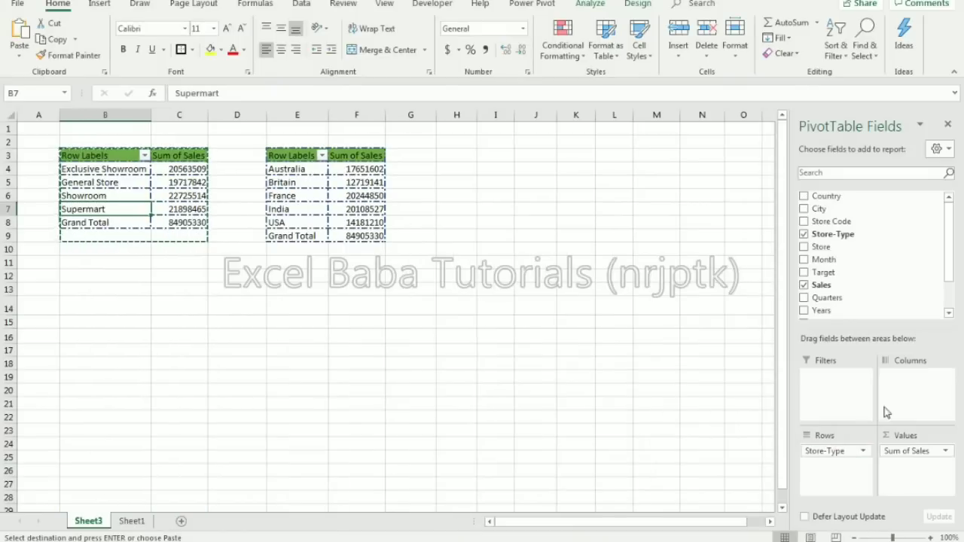
Replace Country with Store-Type as the copied PivotTable's row field and remove Sum of Sales from its values.
{"action": "left_click", "coordinate": [309, 194]}
{"action": "left_click_drag", "start_coordinate": [834, 229], "coordinate": [635, 406]}
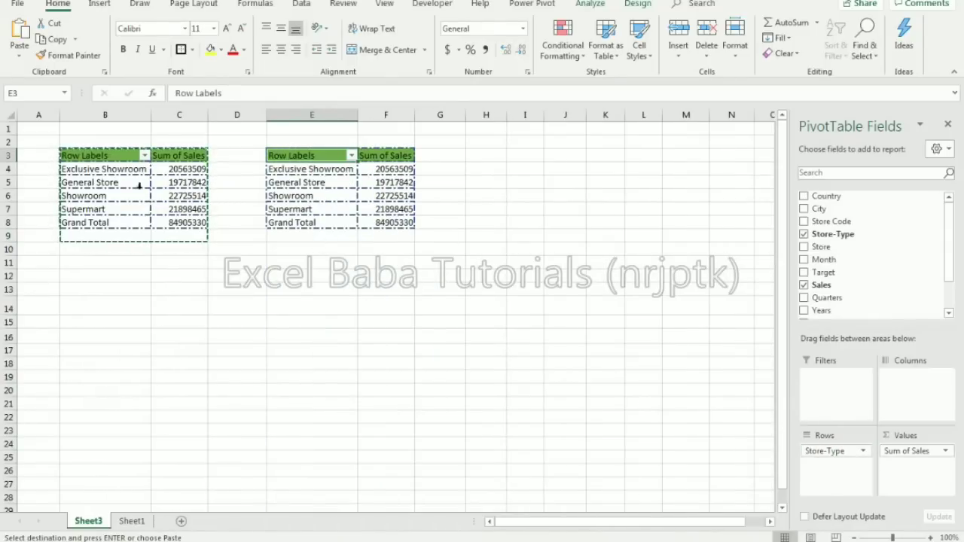
{"action": "left_click", "coordinate": [397, 193]}
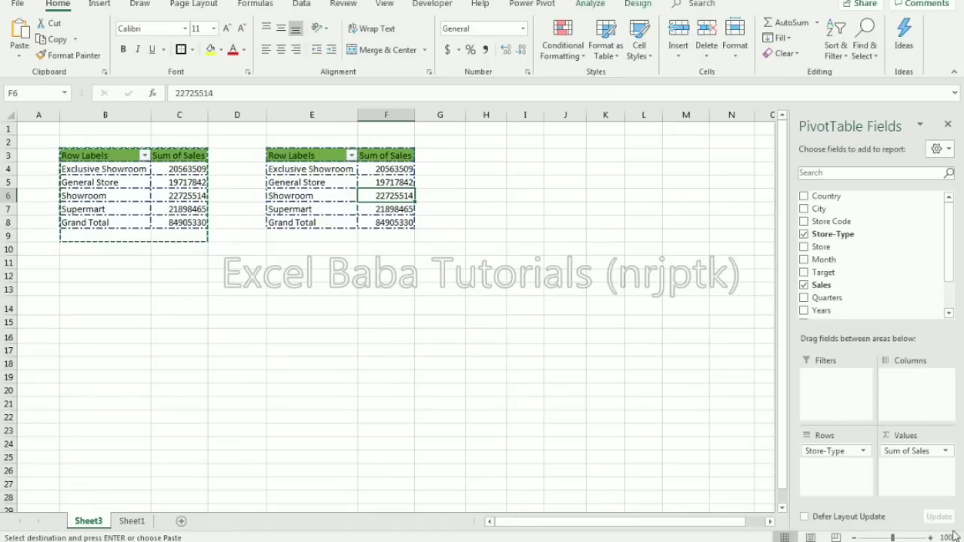
{"action": "left_click_drag", "start_coordinate": [909, 447], "coordinate": [689, 422]}
Add a calculated field named Ach% with the formula = Sales/Target to the copied PivotTable.
{"action": "left_click", "coordinate": [590, 5]}
{"action": "left_click", "coordinate": [648, 23]}
{"action": "left_click", "coordinate": [644, 42]}
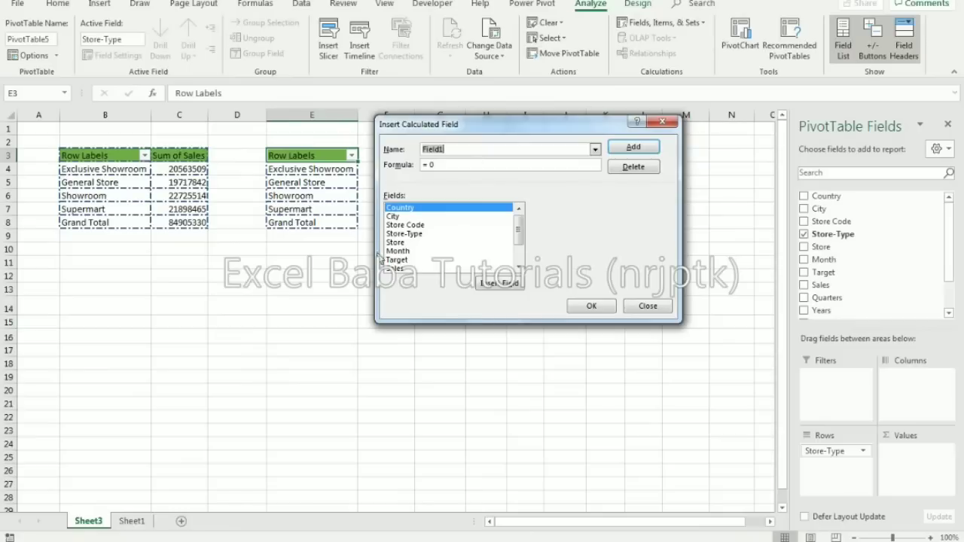
{"action": "type", "text": "Ach%"}
{"action": "left_click", "coordinate": [450, 167]}
{"action": "key", "text": "BackSpace"}
{"action": "double_click", "coordinate": [404, 270]}
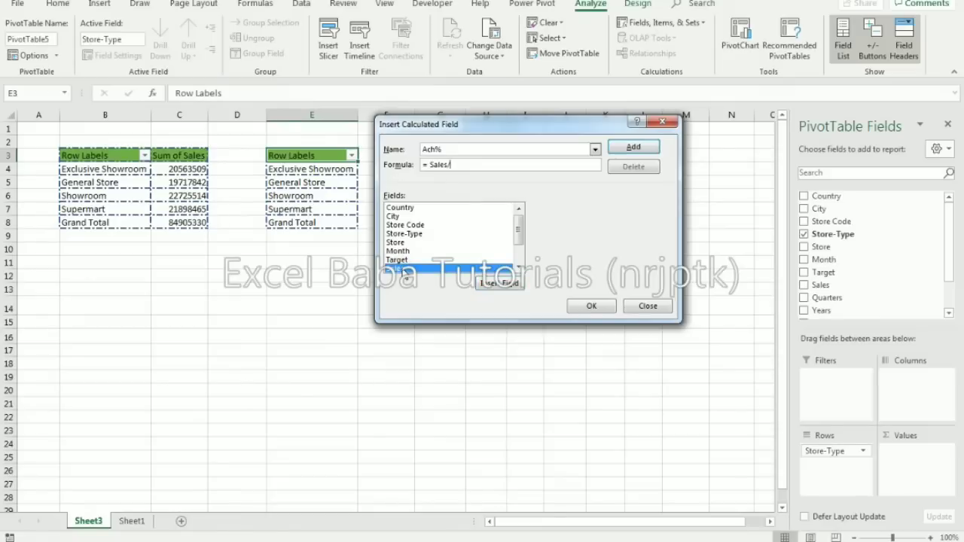
{"action": "type", "text": "/"}
{"action": "double_click", "coordinate": [403, 260]}
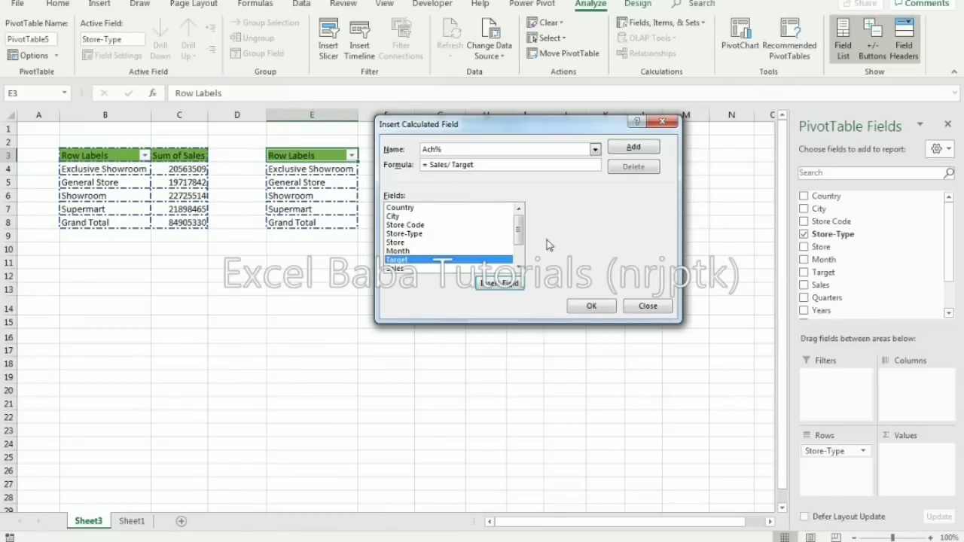
{"action": "left_click", "coordinate": [591, 306]}
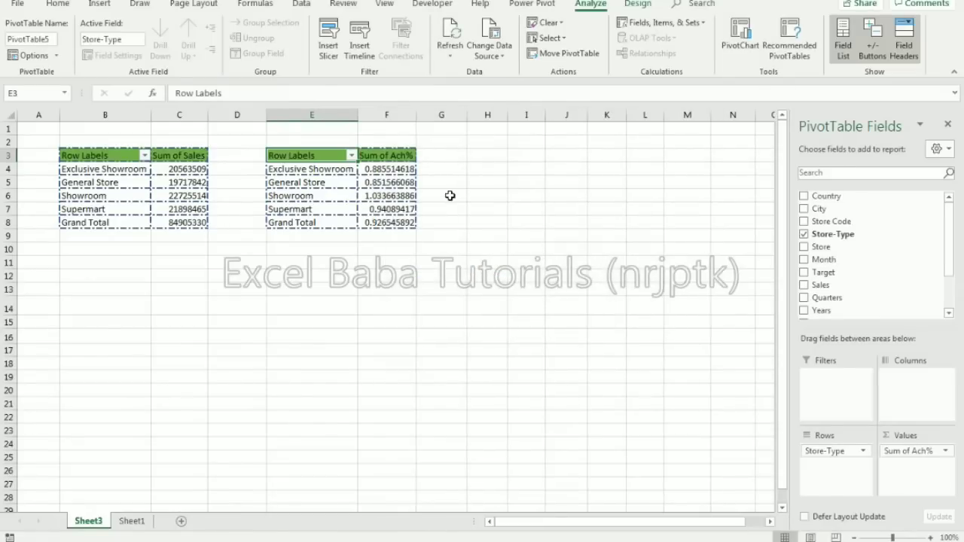
Format the Sum of Ach% values as Percentage with no decimal places.
{"action": "left_click", "coordinate": [392, 156]}
{"action": "right_click", "coordinate": [392, 156]}
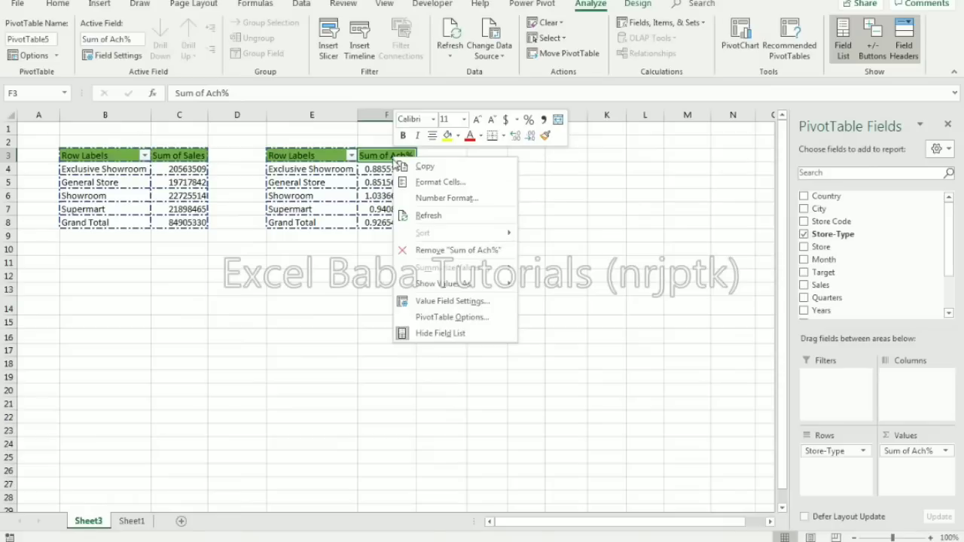
{"action": "left_click", "coordinate": [425, 198]}
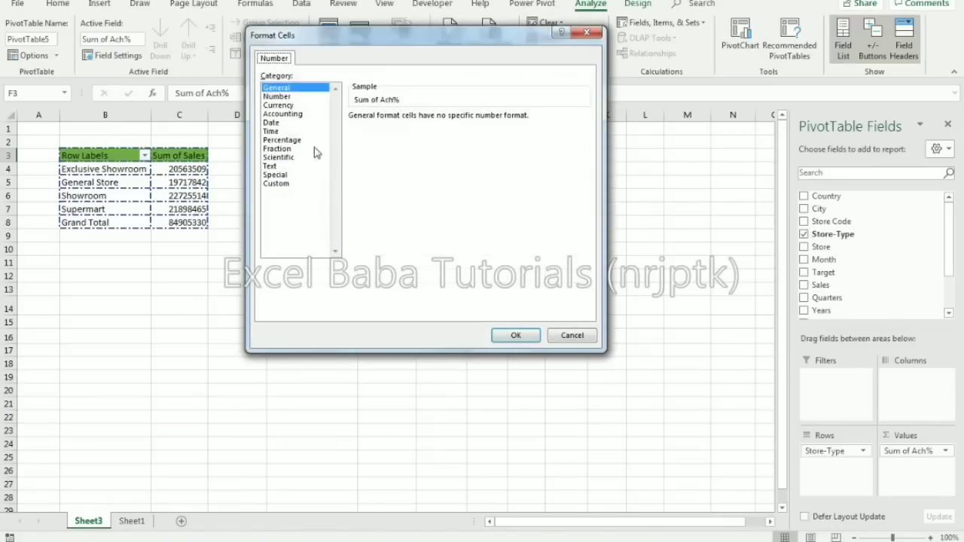
{"action": "left_click", "coordinate": [286, 140]}
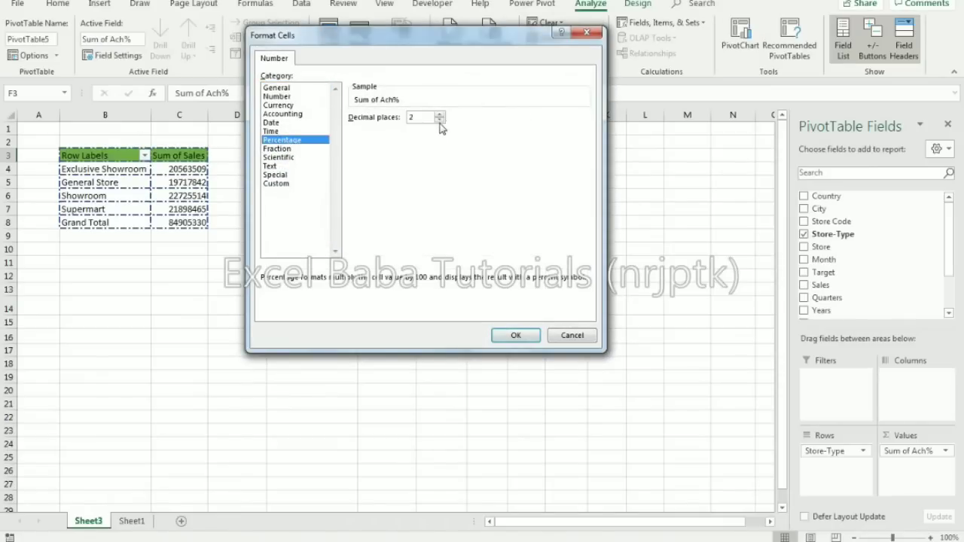
{"action": "left_click", "coordinate": [513, 335]}
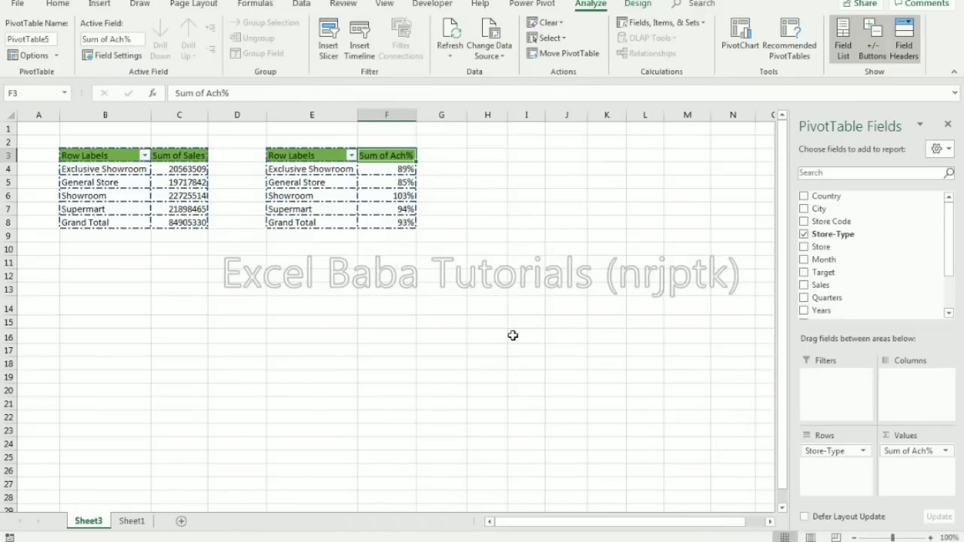
Rename the Row Labels header to Store-Type in the original PivotTable and to Store-Typ in the copied one.
{"action": "left_click", "coordinate": [107, 156]}
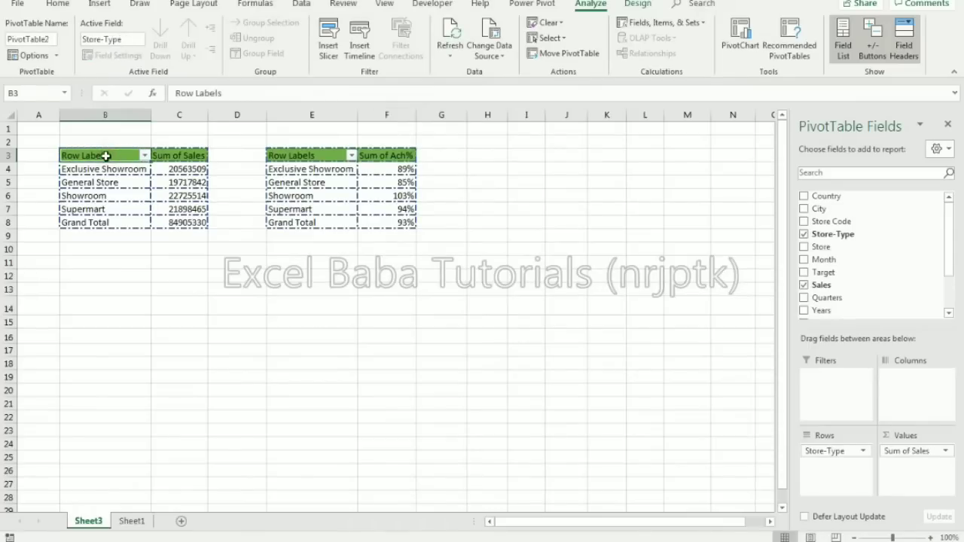
{"action": "type", "text": "Store-Type"}
{"action": "key", "text": "Right"}
{"action": "key", "text": "Right"}
{"action": "key", "text": "Right"}
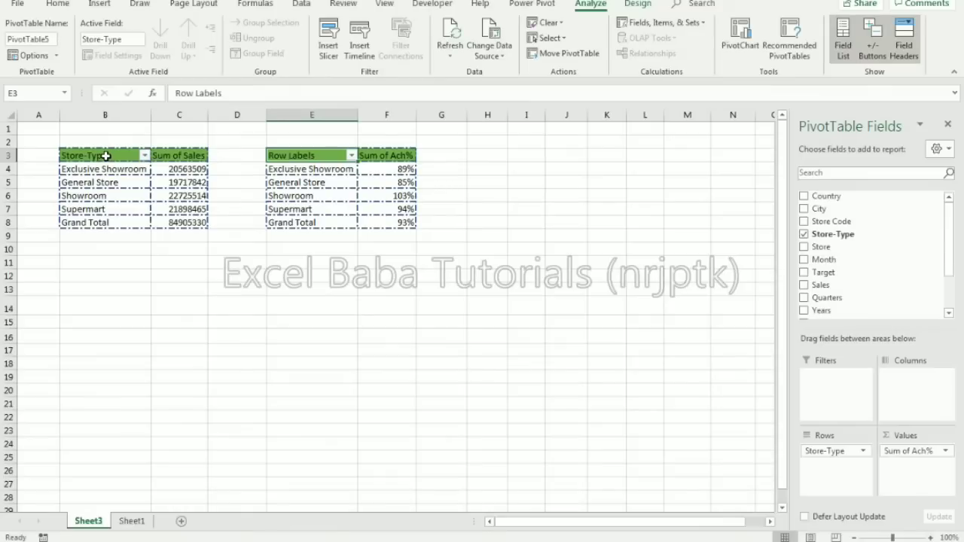
{"action": "type", "text": "Store-Typ"}
{"action": "key", "text": "Right"}
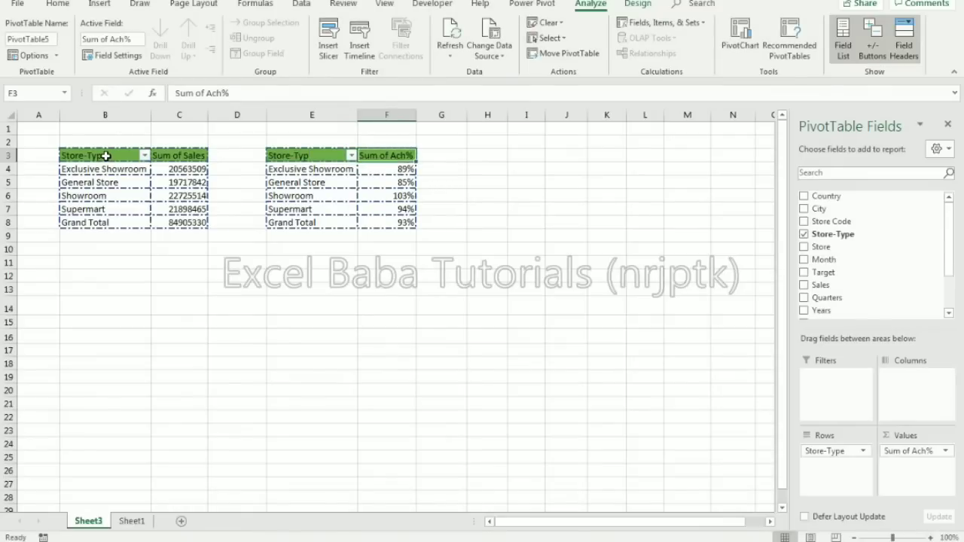
Rename the value headers to Sales in the original PivotTable and Ach% in the copied one, each with a trailing space.
{"action": "key", "text": "Left"}
{"action": "key", "text": "Left"}
{"action": "key", "text": "Left"}
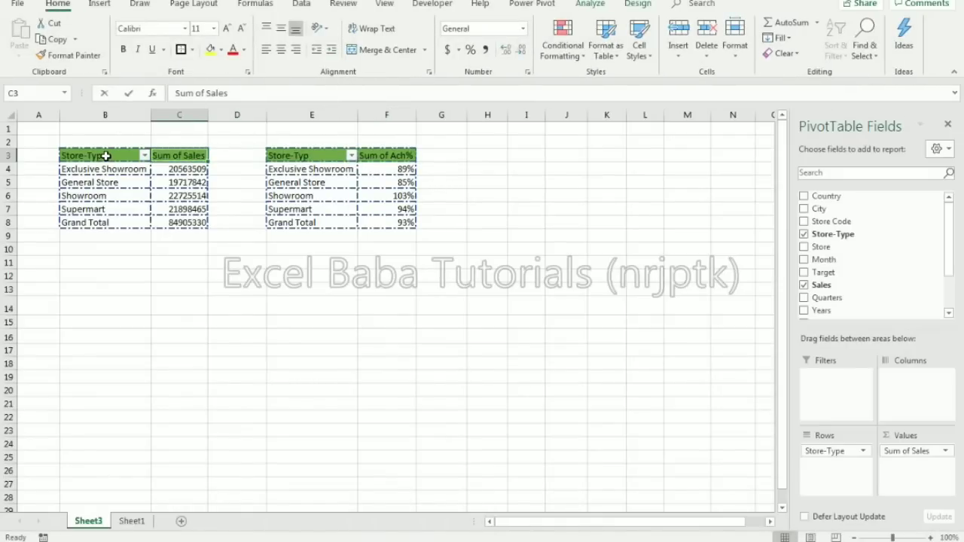
{"action": "type", "text": "Sales"}
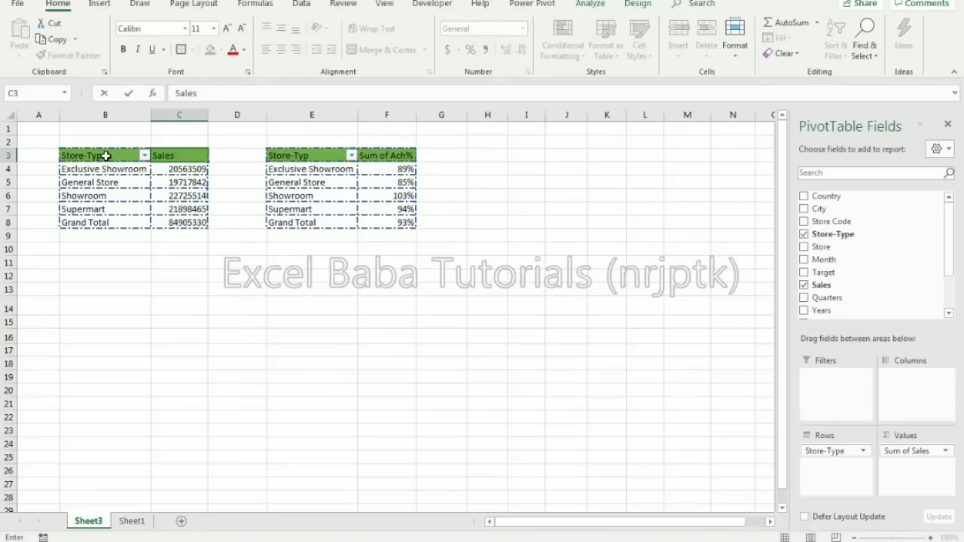
{"action": "key", "text": "Right"}
{"action": "key", "text": "Right"}
{"action": "key", "text": "Right"}
{"action": "type", "text": "A"}
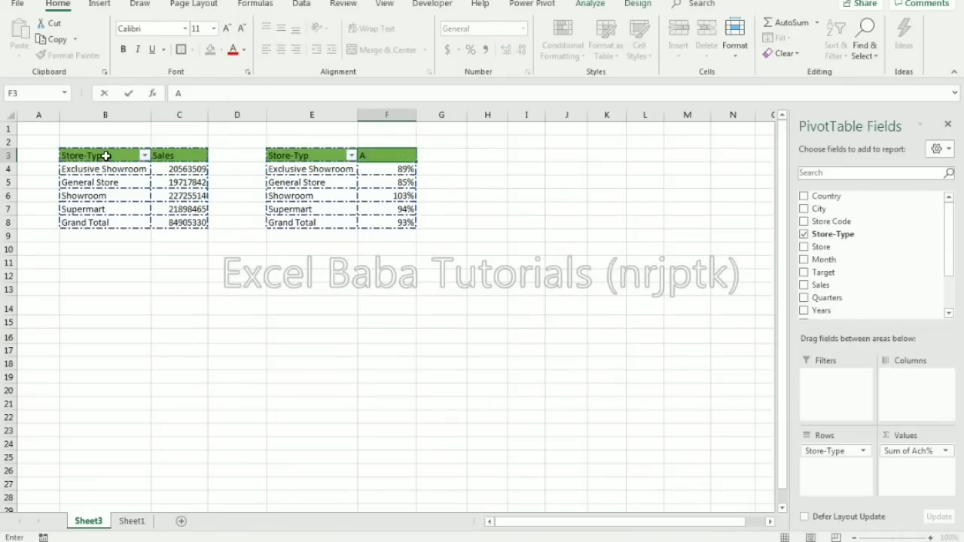
{"action": "type", "text": "ch%"}
{"action": "key", "text": "Return"}
{"action": "key", "text": "Up"}
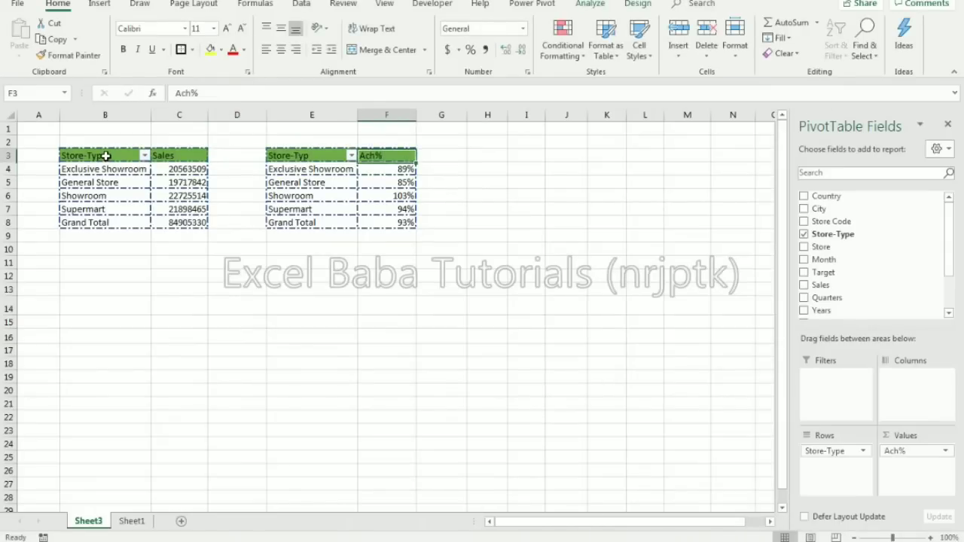
Try to remove the trailing space from the Ach% header, then restore it.
{"action": "key", "text": "F2"}
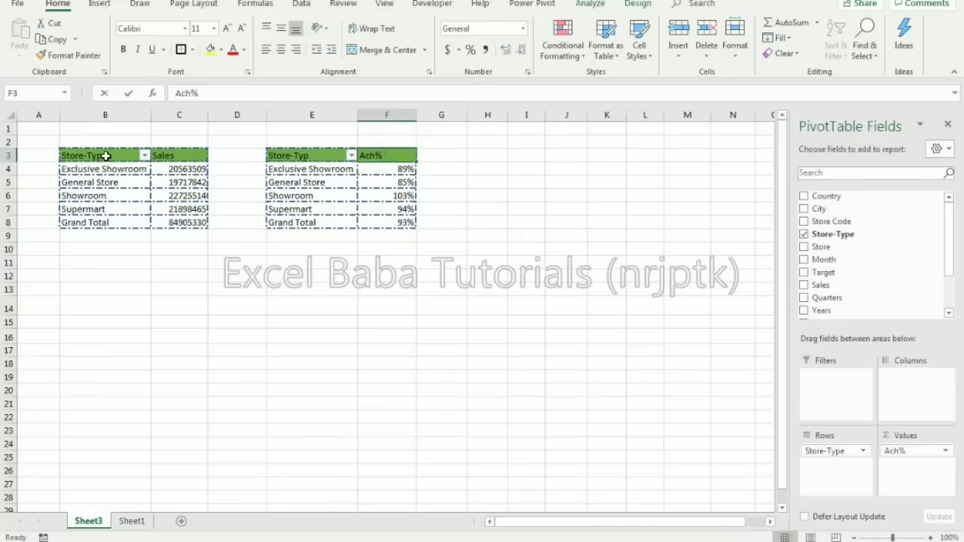
{"action": "key", "text": "BackSpace"}
{"action": "key", "text": "Return"}
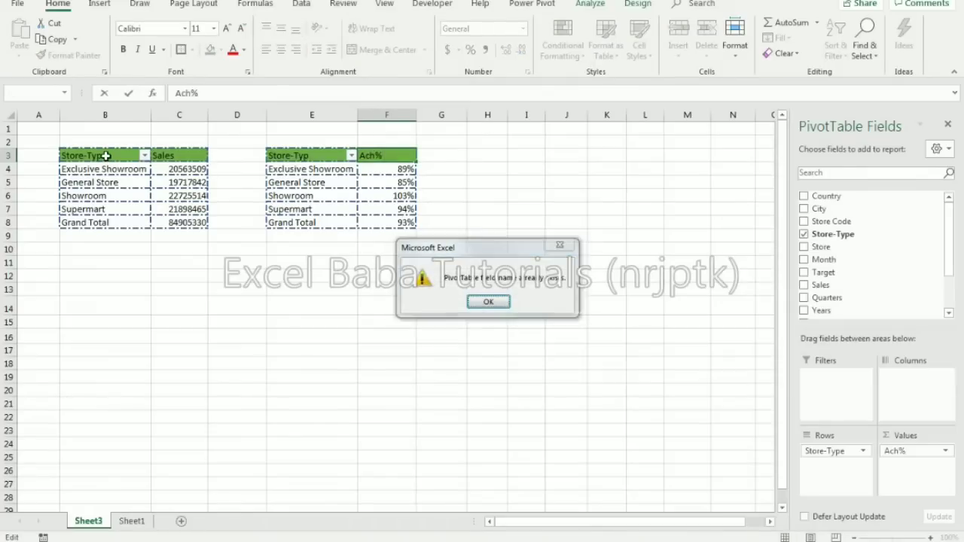
{"action": "key", "text": "Return"}
{"action": "key", "text": "Return"}
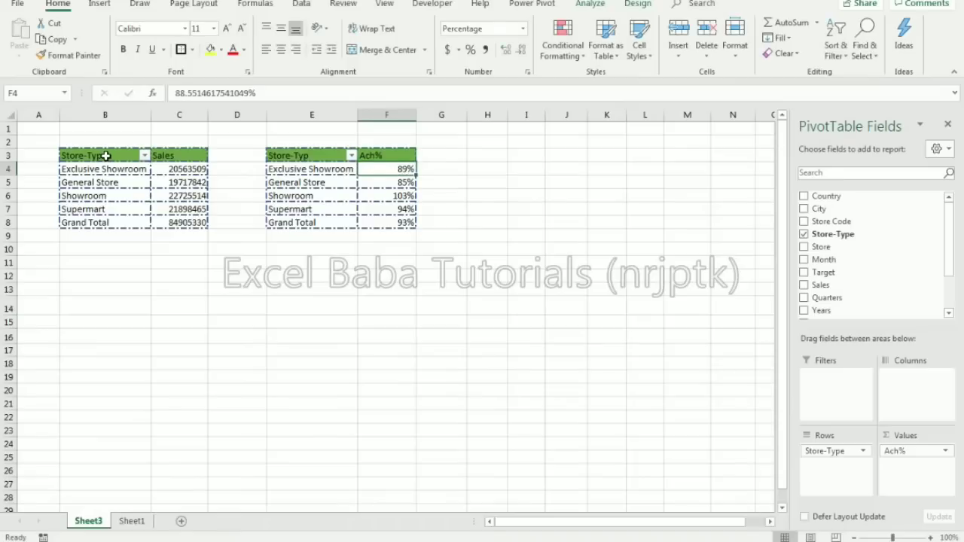
Insert a blank row directly above the header row of both PivotTables.
{"action": "left_click", "coordinate": [105, 155]}
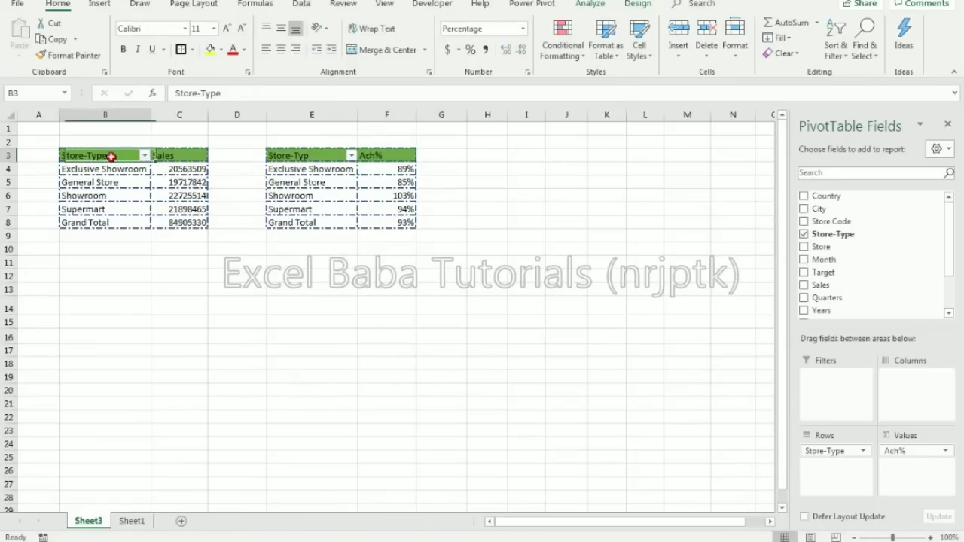
{"action": "left_click", "coordinate": [9, 156]}
{"action": "right_click", "coordinate": [9, 155]}
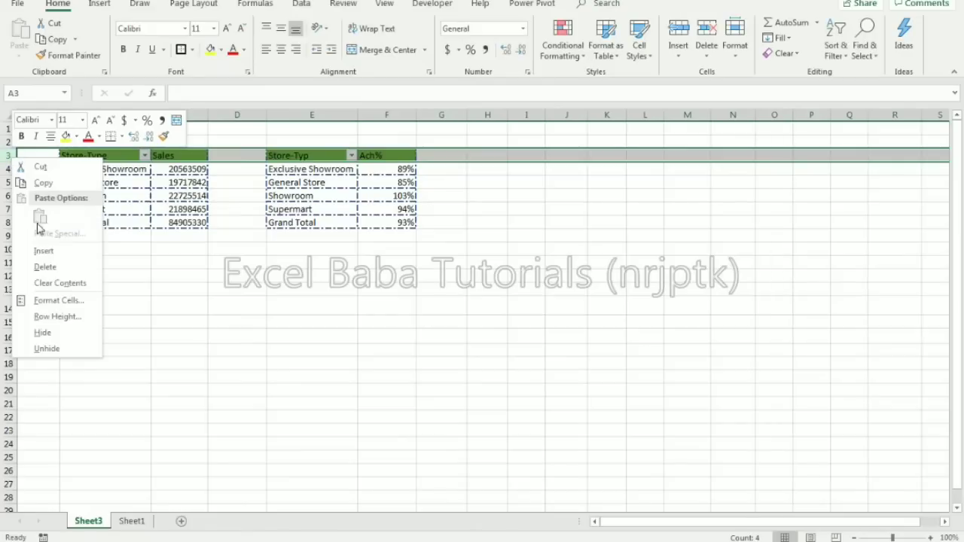
{"action": "left_click", "coordinate": [44, 251]}
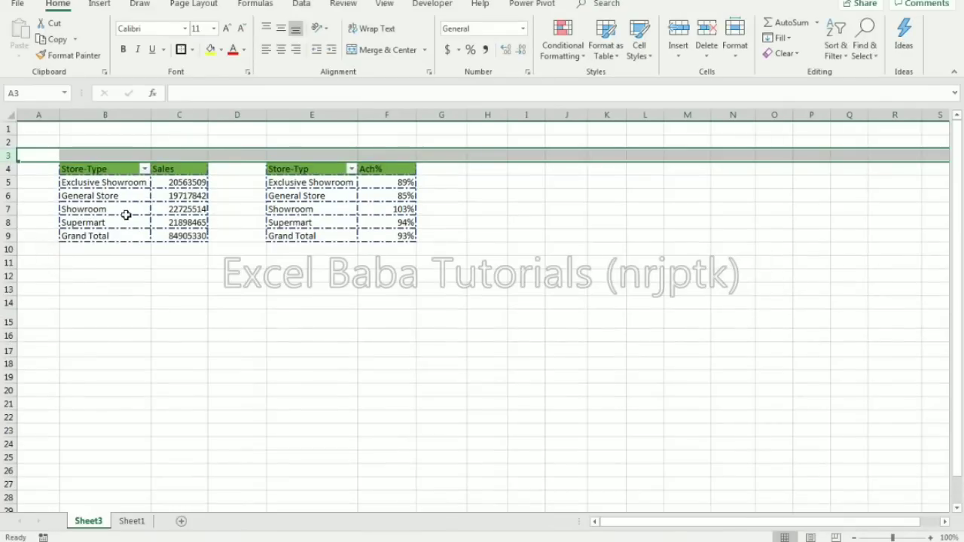
Apply a thick outside border around the range B3:K24 enclosing both PivotTables.
{"action": "left_click", "coordinate": [79, 151]}
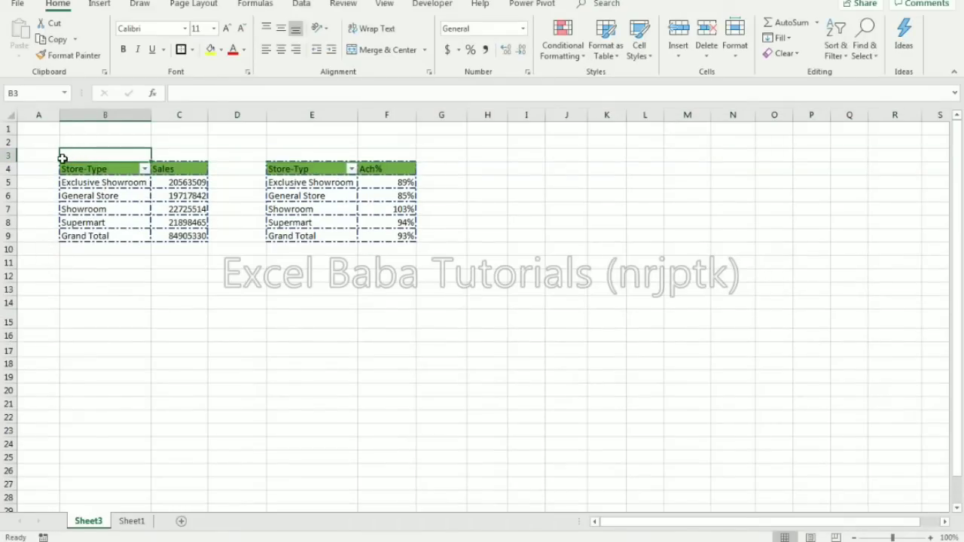
{"action": "left_click_drag", "start_coordinate": [116, 151], "coordinate": [614, 449]}
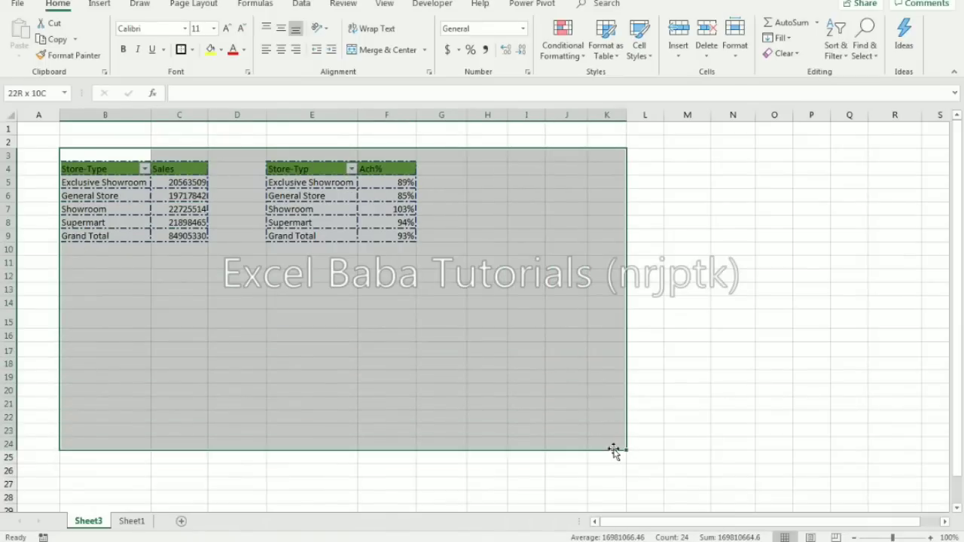
{"action": "left_click", "coordinate": [192, 50]}
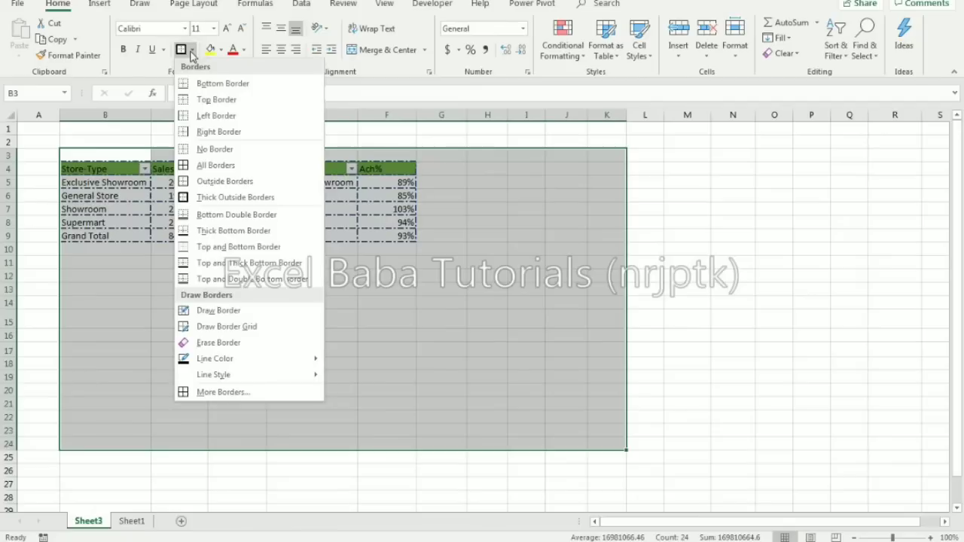
{"action": "left_click", "coordinate": [202, 197]}
Hide the worksheet gridlines.
{"action": "left_click", "coordinate": [386, 5]}
{"action": "left_click", "coordinate": [177, 50]}
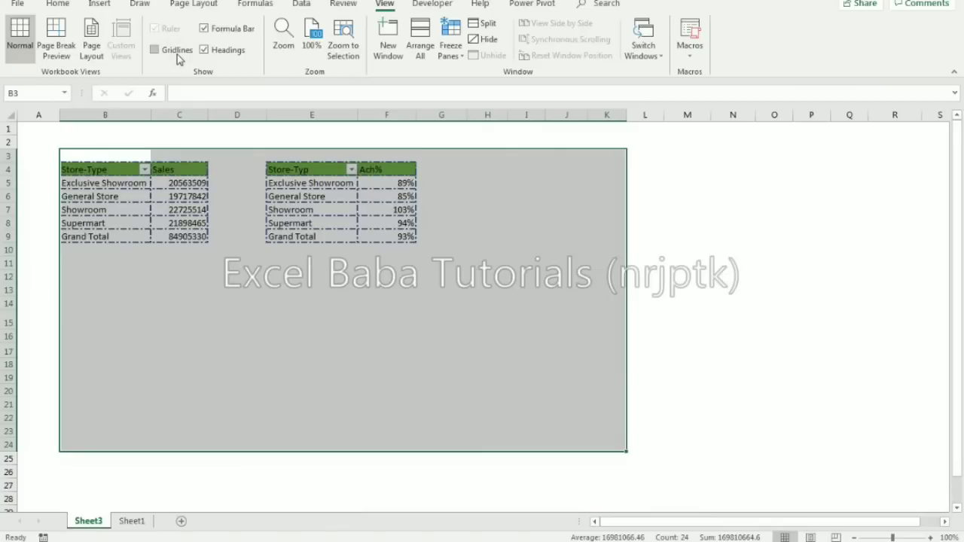
{"action": "left_click", "coordinate": [203, 250]}
Merge and center B3:K3 across the bordered area and enter the title Sales Report.
{"action": "left_click_drag", "start_coordinate": [107, 156], "coordinate": [605, 157]}
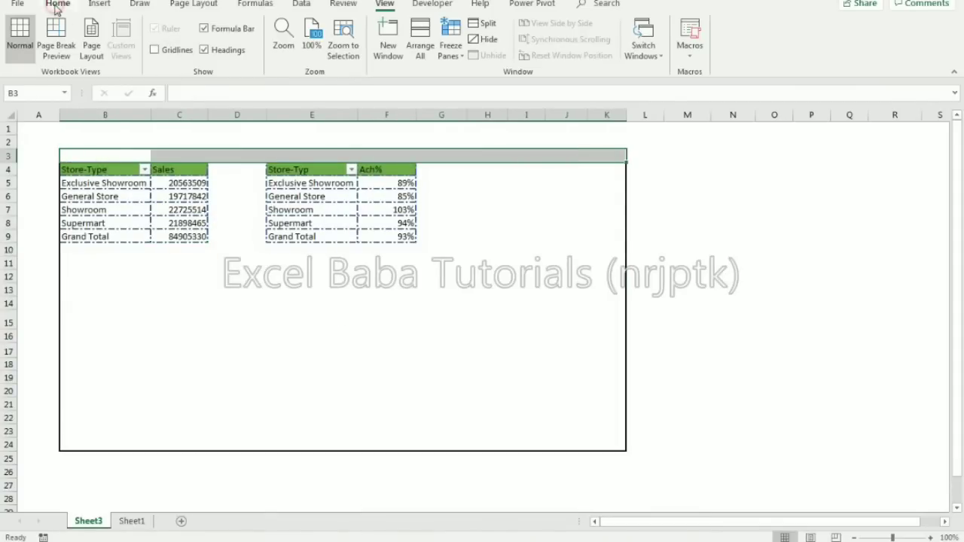
{"action": "left_click", "coordinate": [58, 4]}
{"action": "left_click", "coordinate": [367, 55]}
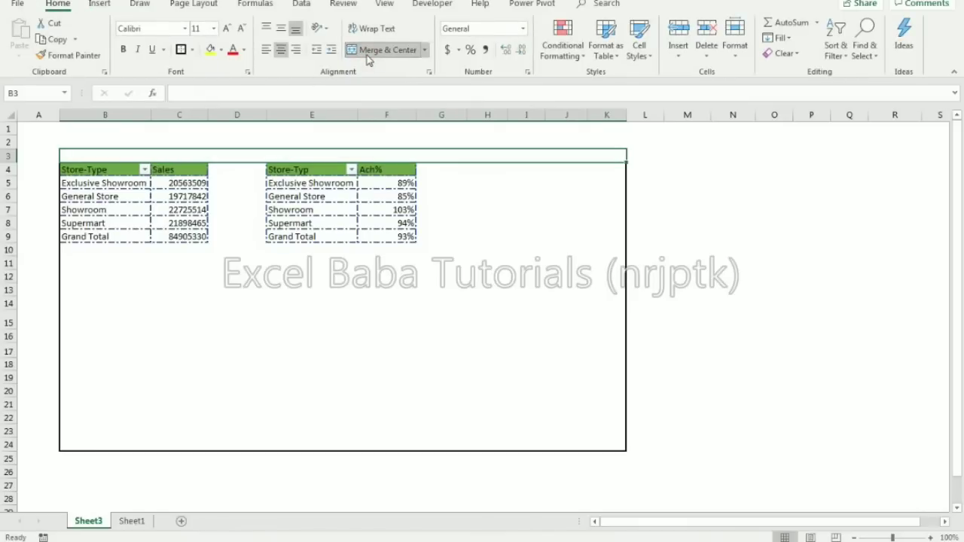
{"action": "type", "text": "Sales"}
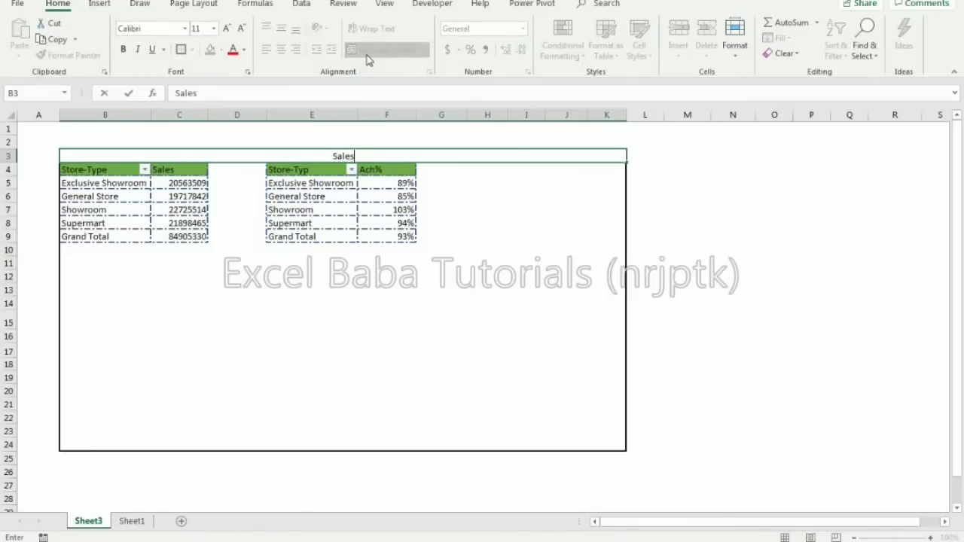
{"action": "type", "text": " Report"}
{"action": "key", "text": "Return"}
{"action": "key", "text": "Up"}
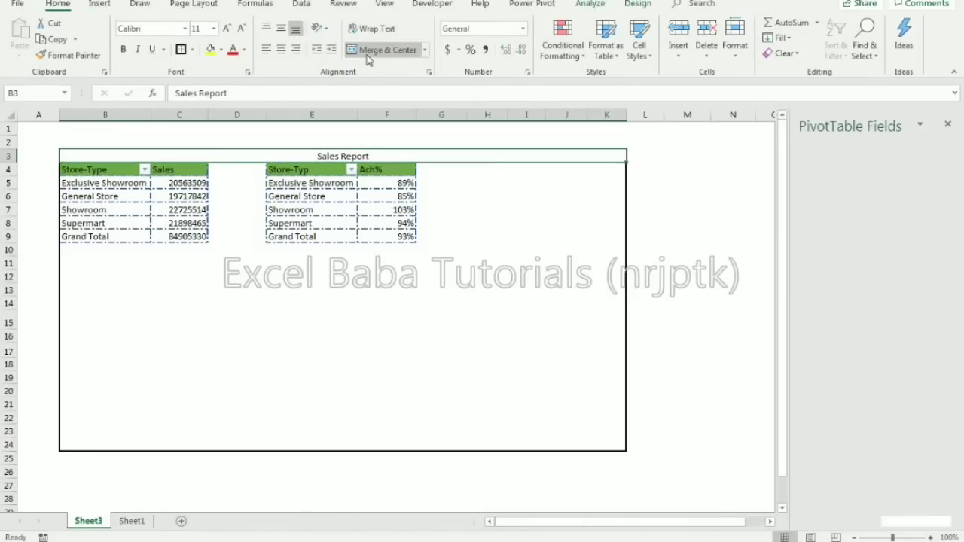
Format the Sales Report title as 16 pt, bold, in standard dark blue.
{"action": "left_click", "coordinate": [226, 28]}
{"action": "left_click", "coordinate": [226, 28]}
{"action": "left_click", "coordinate": [226, 27]}
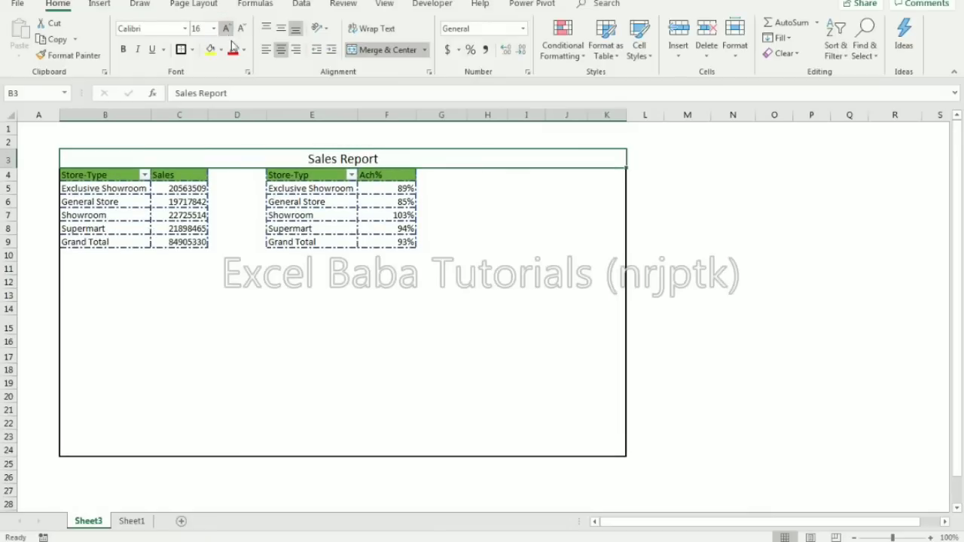
{"action": "left_click", "coordinate": [243, 49]}
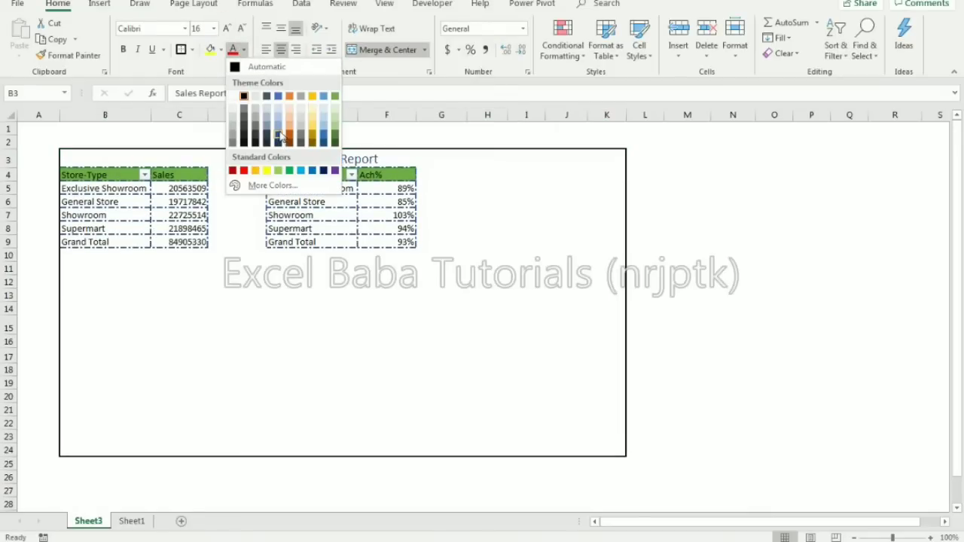
{"action": "left_click", "coordinate": [323, 171]}
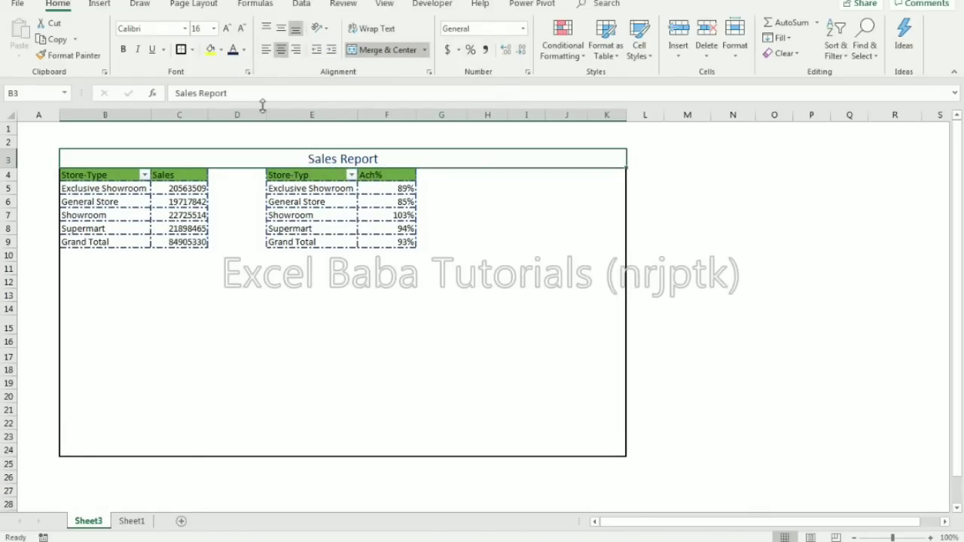
{"action": "left_click", "coordinate": [122, 49]}
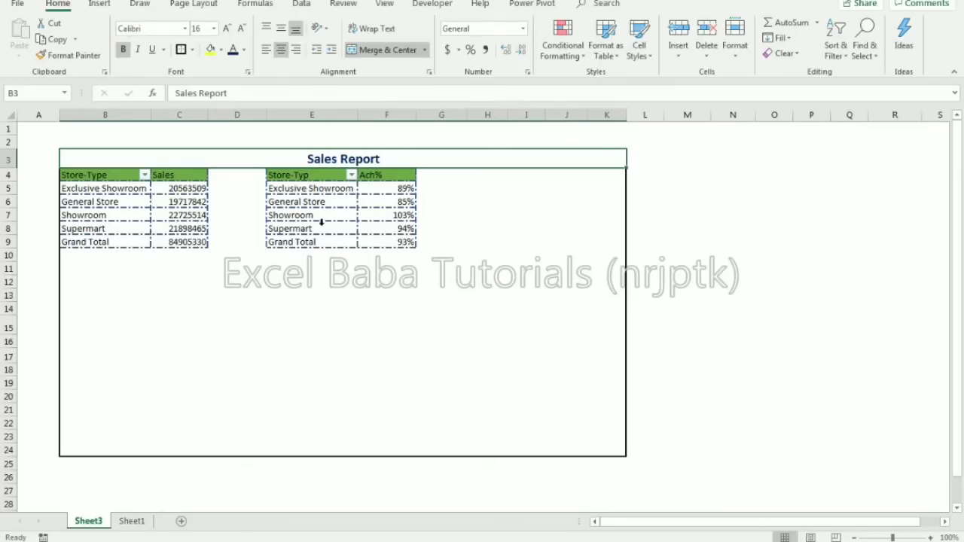
{"action": "left_click", "coordinate": [309, 218]}
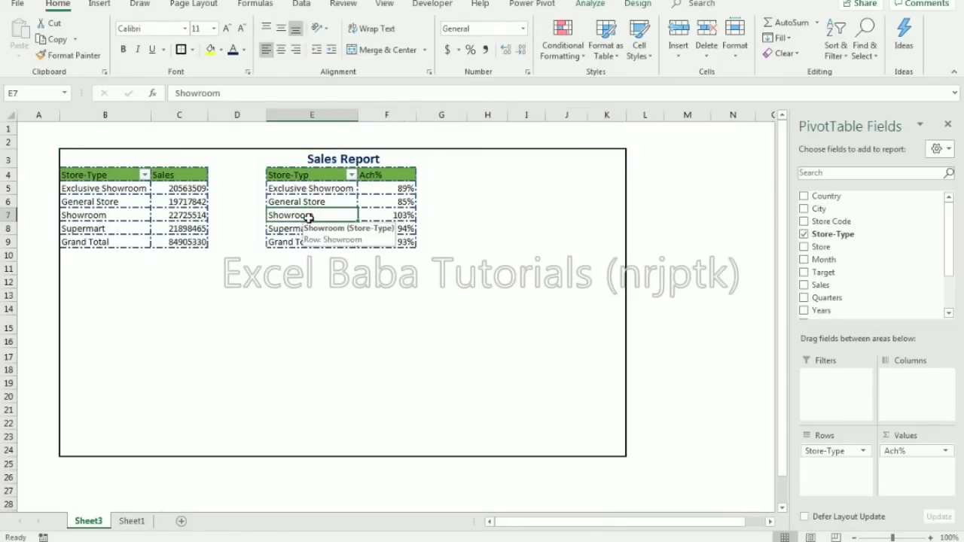
{"action": "left_click", "coordinate": [477, 219]}
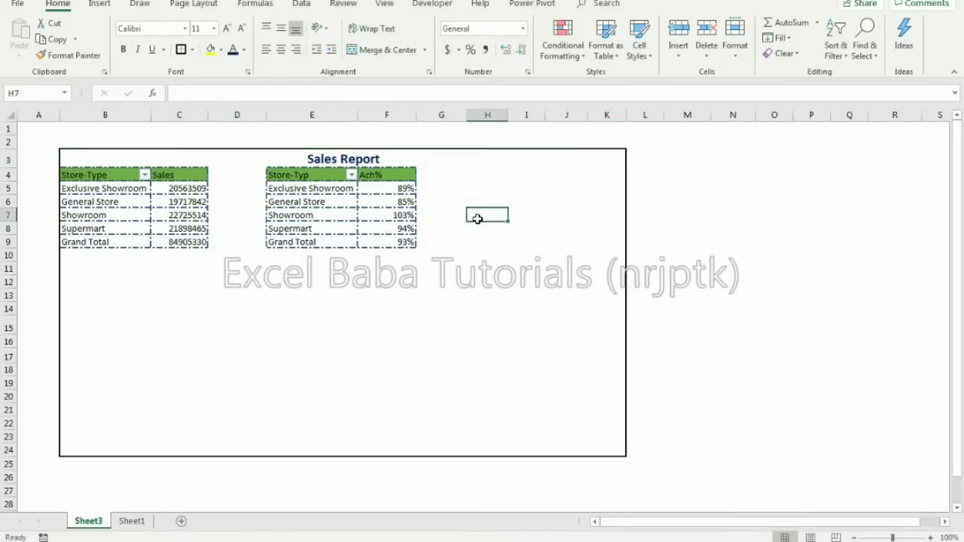
{"action": "left_click", "coordinate": [116, 296]}
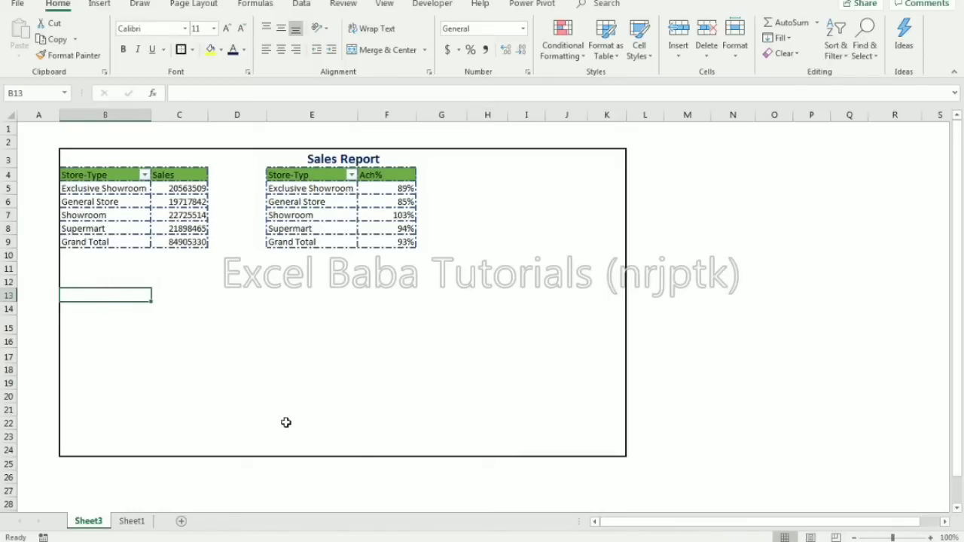
{"action": "left_click", "coordinate": [354, 541]}
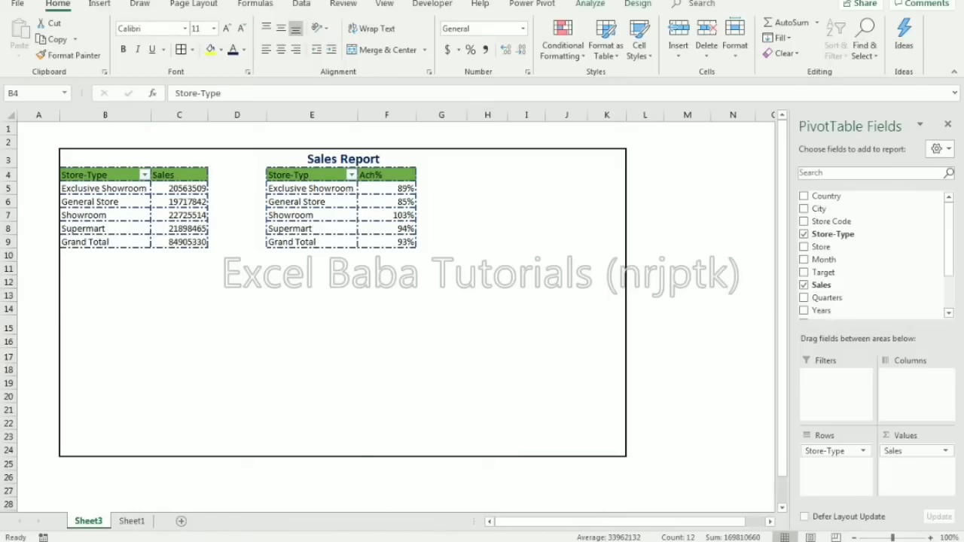
Insert a blank row between the Sales Report title and the PivotTable headers.
{"action": "left_click", "coordinate": [86, 175]}
{"action": "key", "text": "shift+space"}
{"action": "key", "text": "ctrl+shift+plus"}
Merge and center B4:C4 above the first PivotTable and enter the heading Sales Amount.
{"action": "left_click_drag", "start_coordinate": [93, 181], "coordinate": [182, 180]}
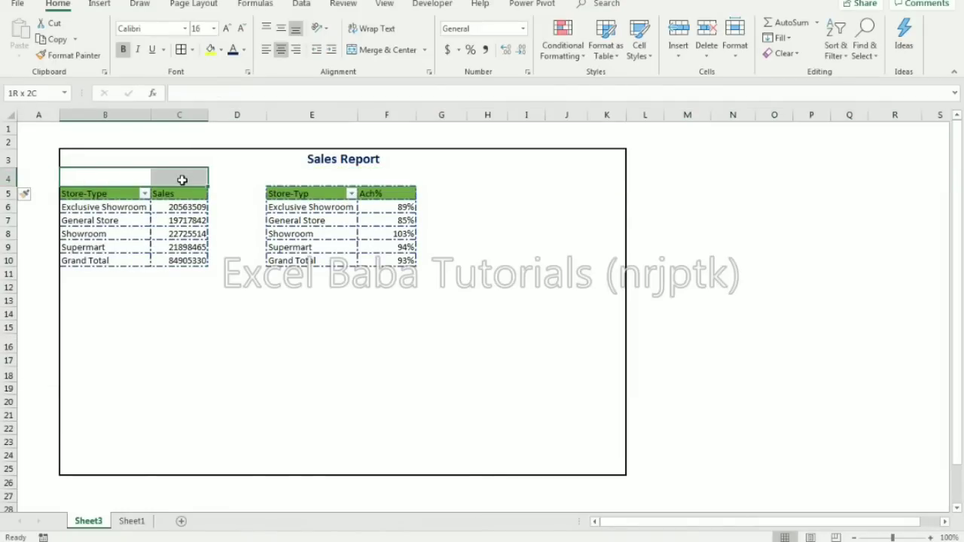
{"action": "left_click", "coordinate": [372, 55]}
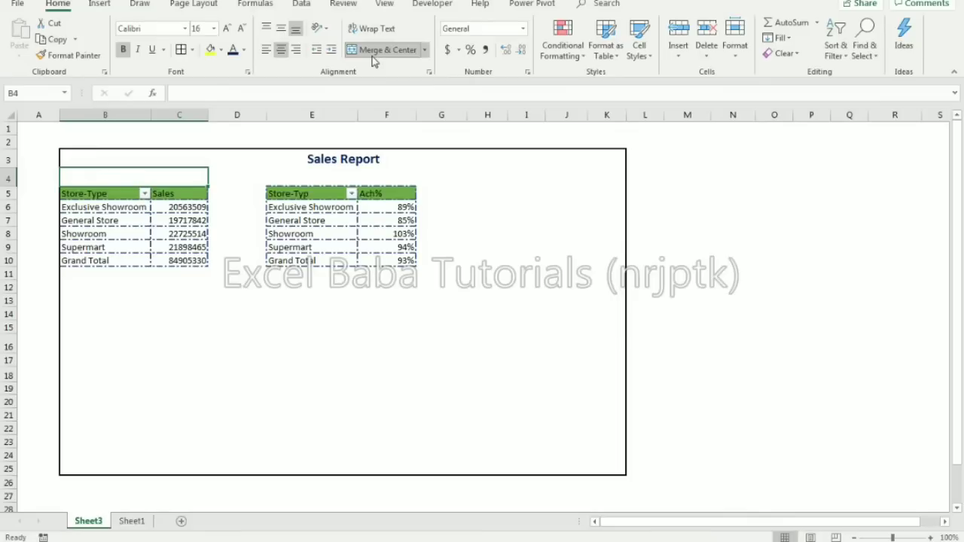
{"action": "type", "text": "SA"}
{"action": "key", "text": "BackSpace"}
{"action": "type", "text": "ales "}
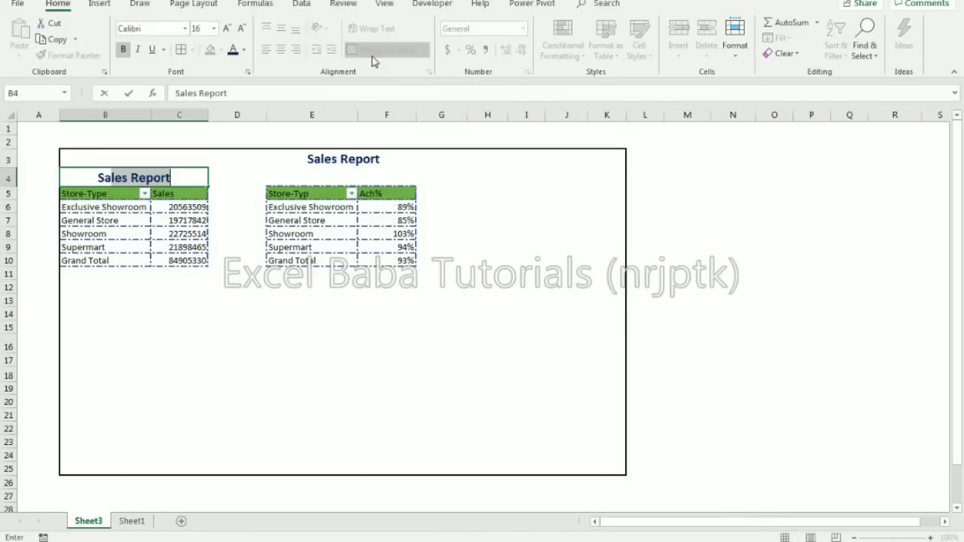
{"action": "type", "text": "Amount"}
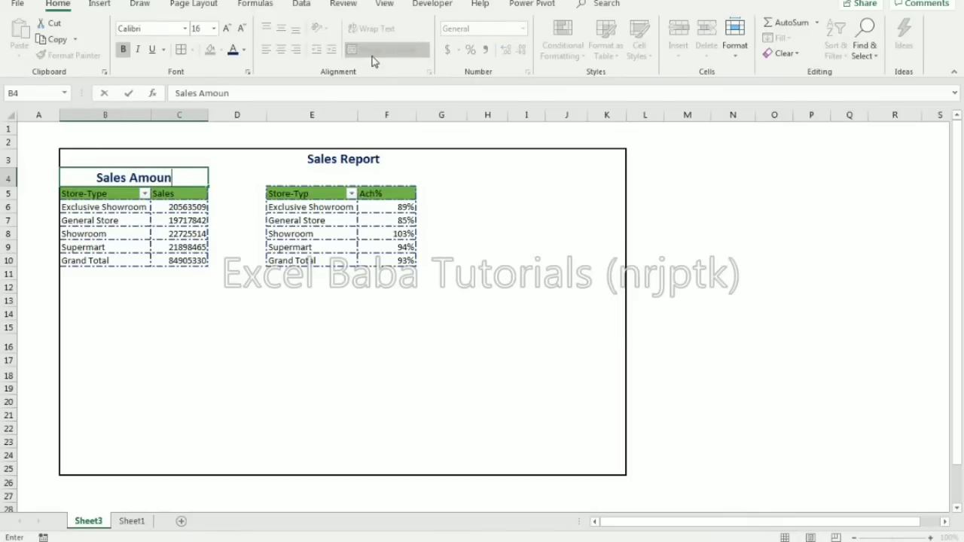
{"action": "key", "text": "Return"}
{"action": "key", "text": "Up"}
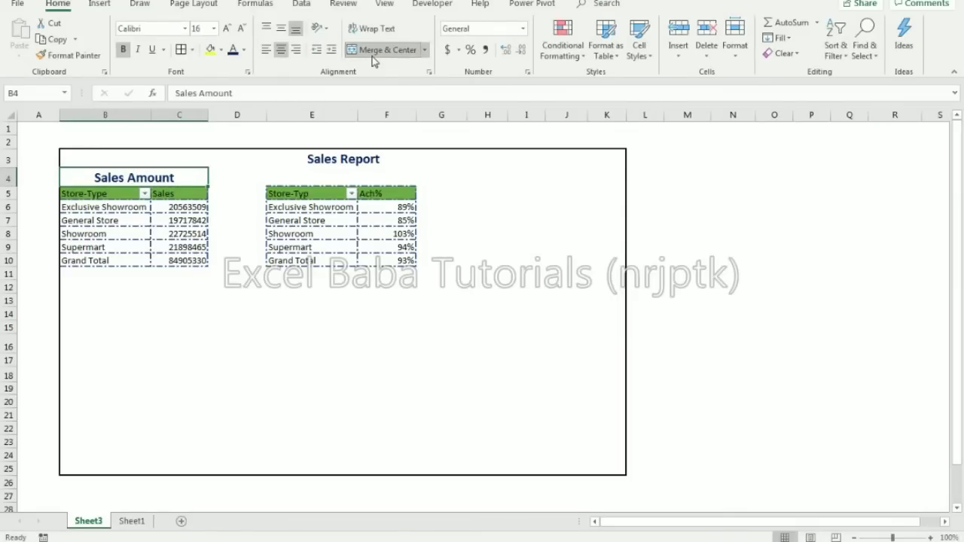
Apply all borders to B4:C10, covering the Sales Amount heading and its PivotTable.
{"action": "key", "text": "shift+Down"}
{"action": "key", "text": "shift+Down"}
{"action": "key", "text": "shift+Down"}
{"action": "key", "text": "shift+Down"}
{"action": "key", "text": "shift+Down"}
{"action": "key", "text": "shift+Down"}
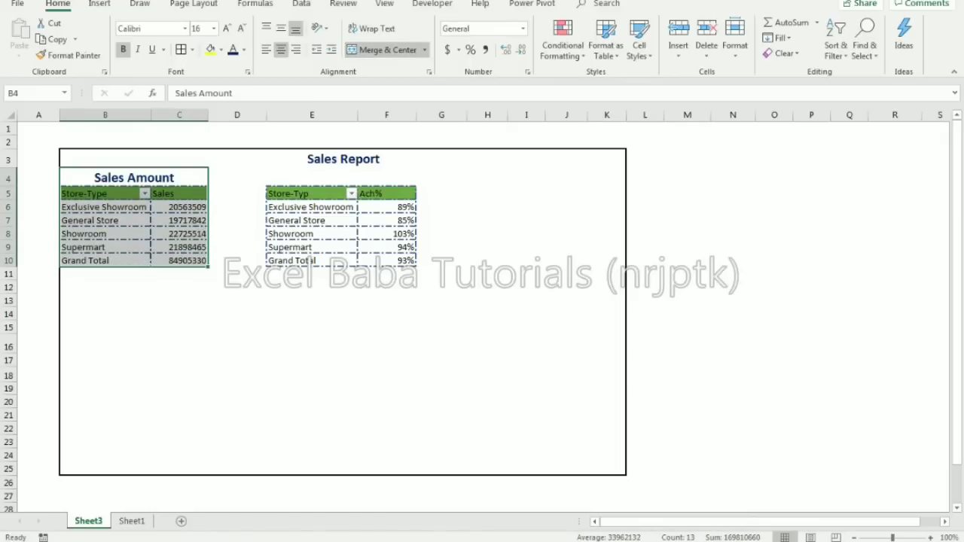
{"action": "left_click", "coordinate": [192, 50]}
{"action": "left_click", "coordinate": [202, 165]}
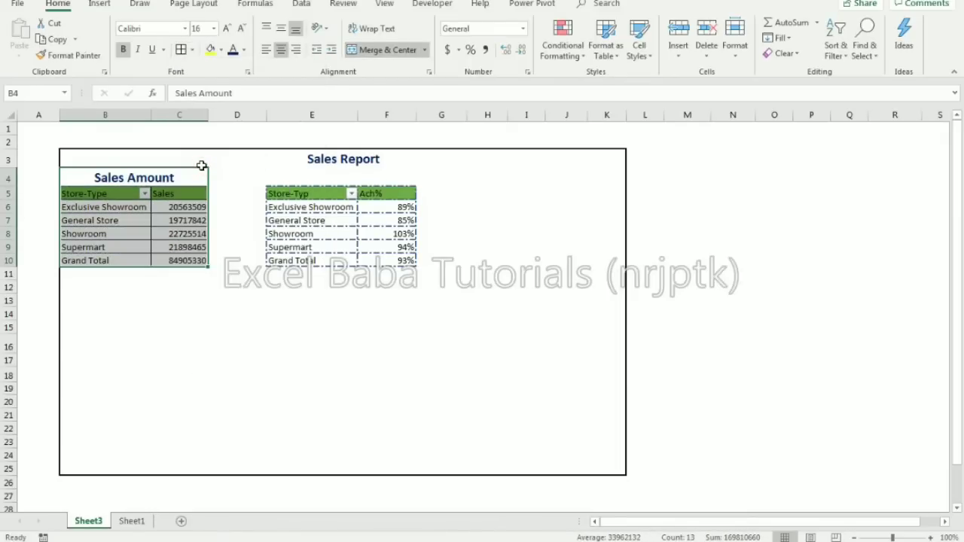
{"action": "left_click_drag", "start_coordinate": [132, 235], "coordinate": [132, 244]}
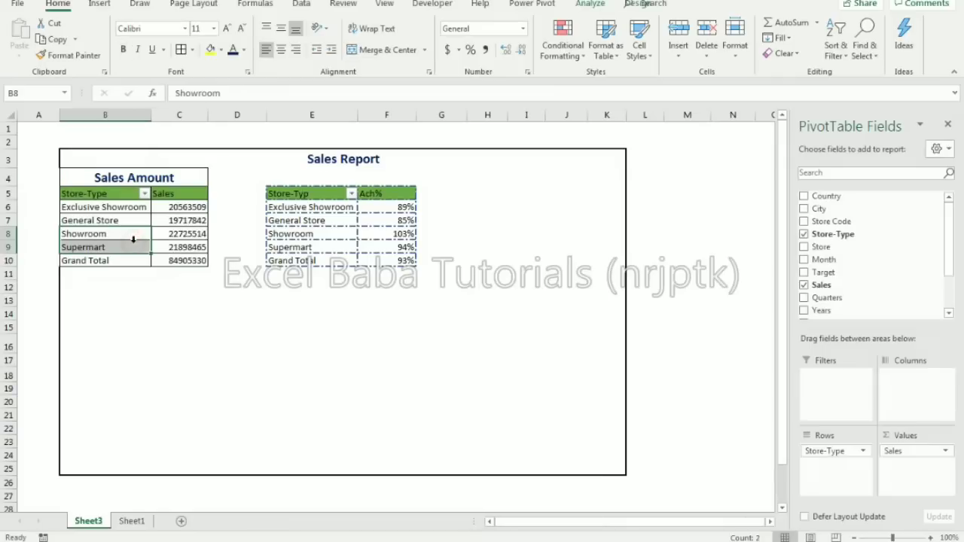
Fill the merged Sales Amount heading with the theme green that matches the PivotTable header row.
{"action": "left_click", "coordinate": [125, 194]}
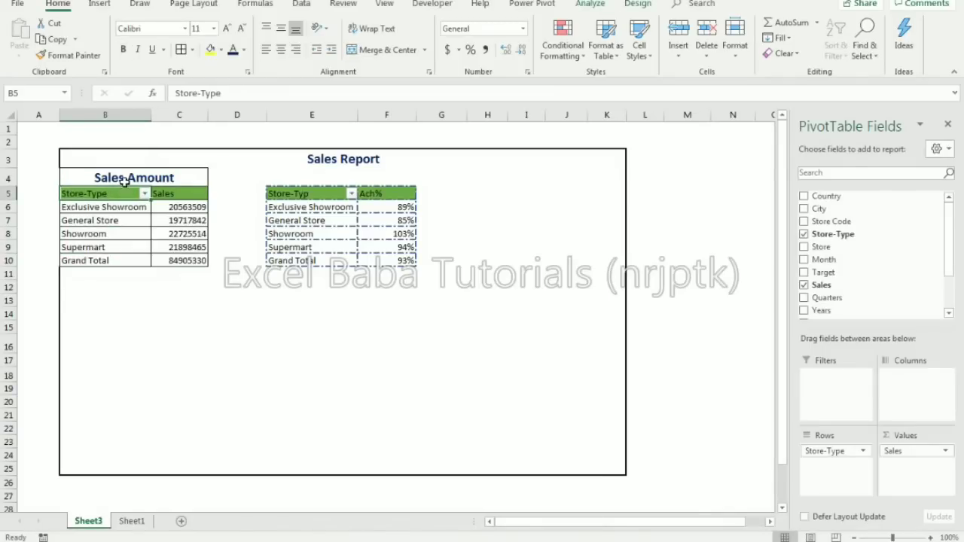
{"action": "left_click", "coordinate": [127, 180]}
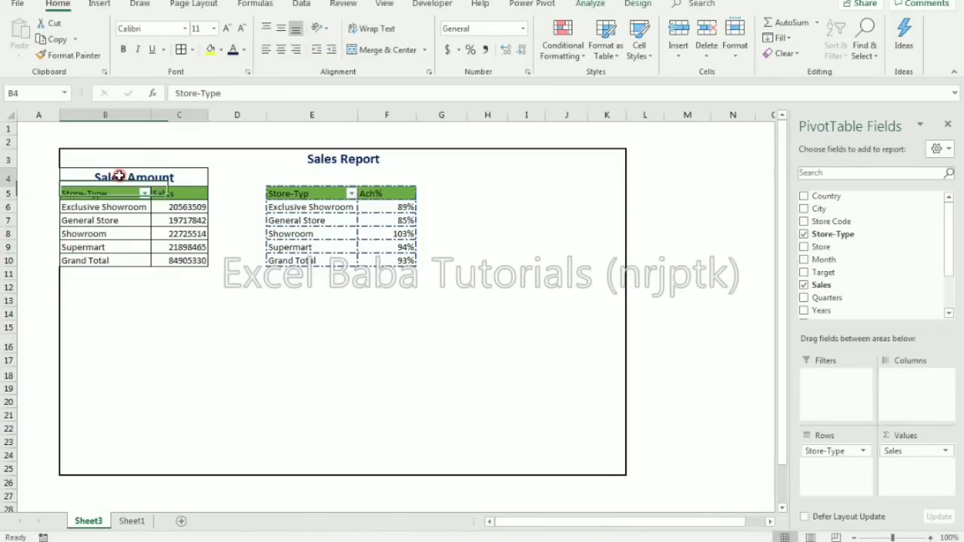
{"action": "left_click", "coordinate": [220, 50]}
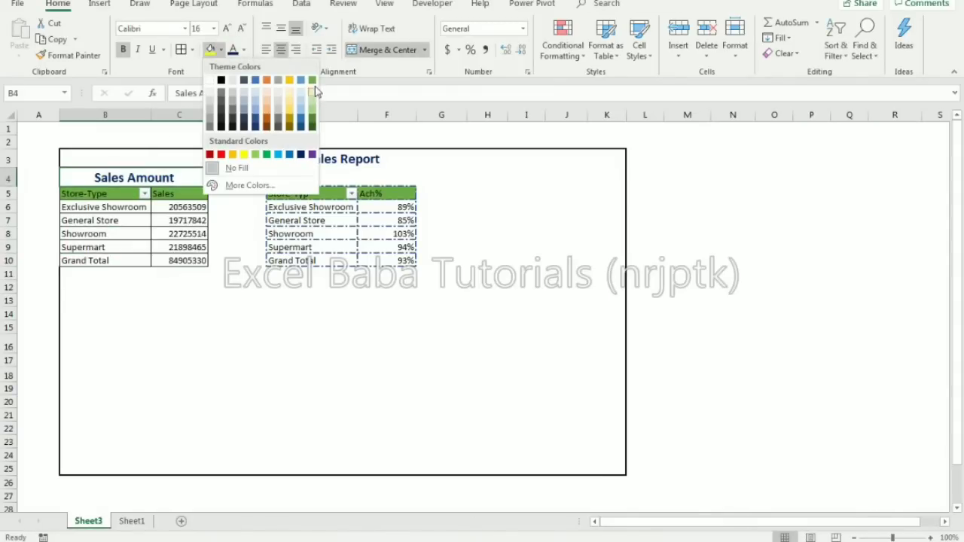
{"action": "left_click", "coordinate": [313, 81]}
{"action": "left_click", "coordinate": [128, 195]}
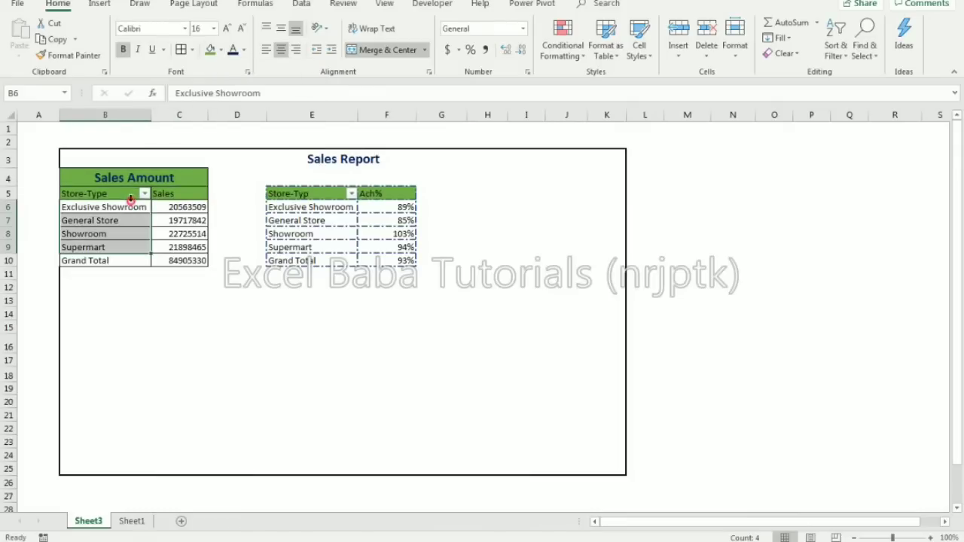
{"action": "left_click", "coordinate": [129, 194]}
{"action": "left_click_drag", "start_coordinate": [158, 192], "coordinate": [169, 187]}
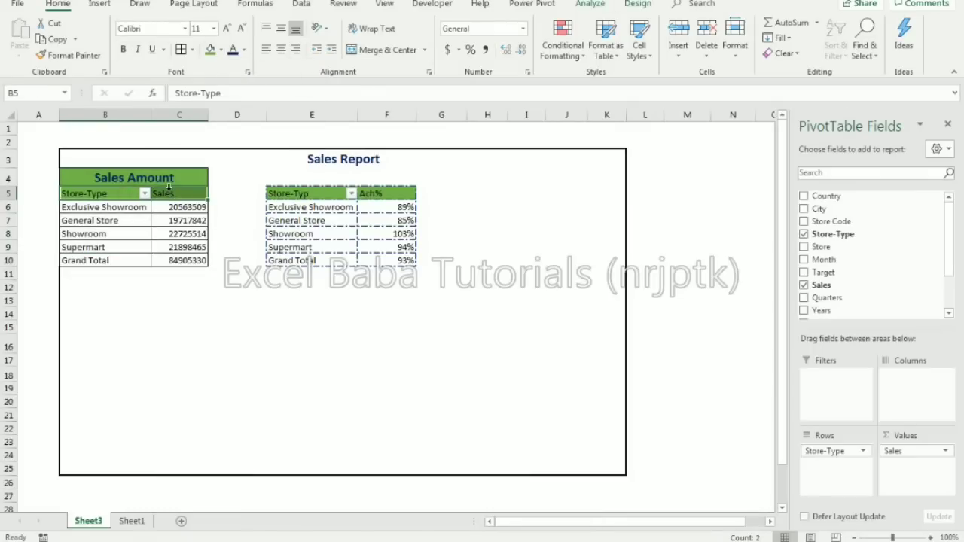
{"action": "left_click", "coordinate": [128, 217]}
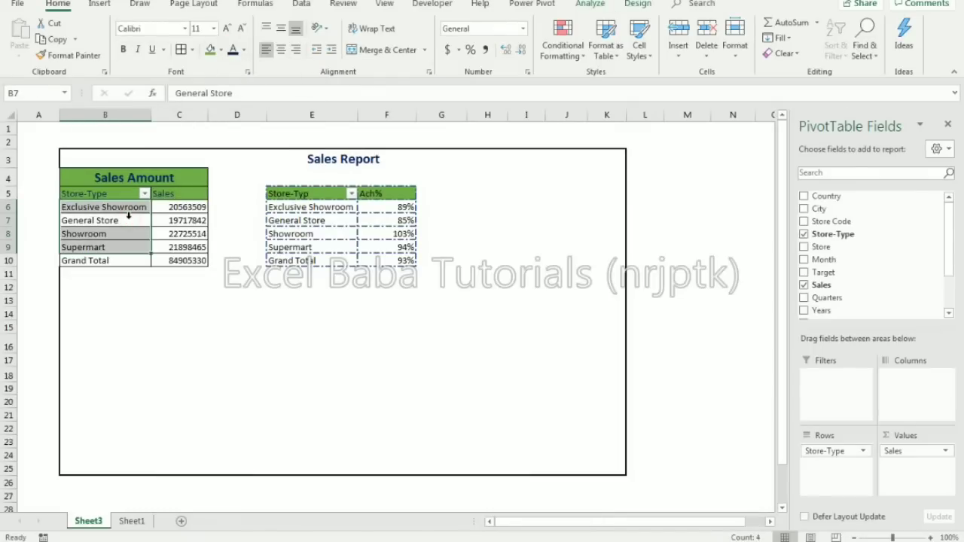
Copy the formatted Sales Amount heading to E4 above the Ach% PivotTable.
{"action": "left_click", "coordinate": [173, 179]}
{"action": "key", "text": "ctrl+c"}
{"action": "key", "text": "Right"}
{"action": "key", "text": "Right"}
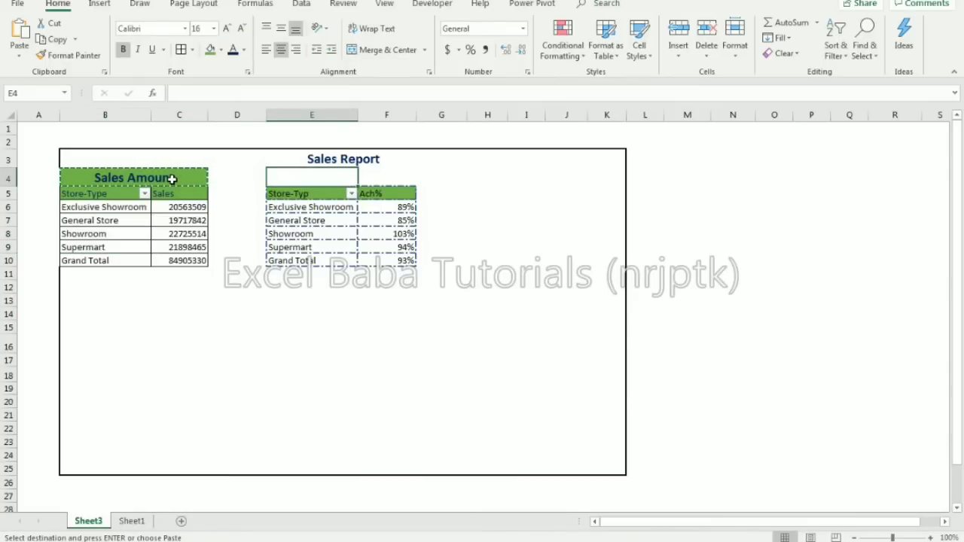
{"action": "key", "text": "ctrl+v"}
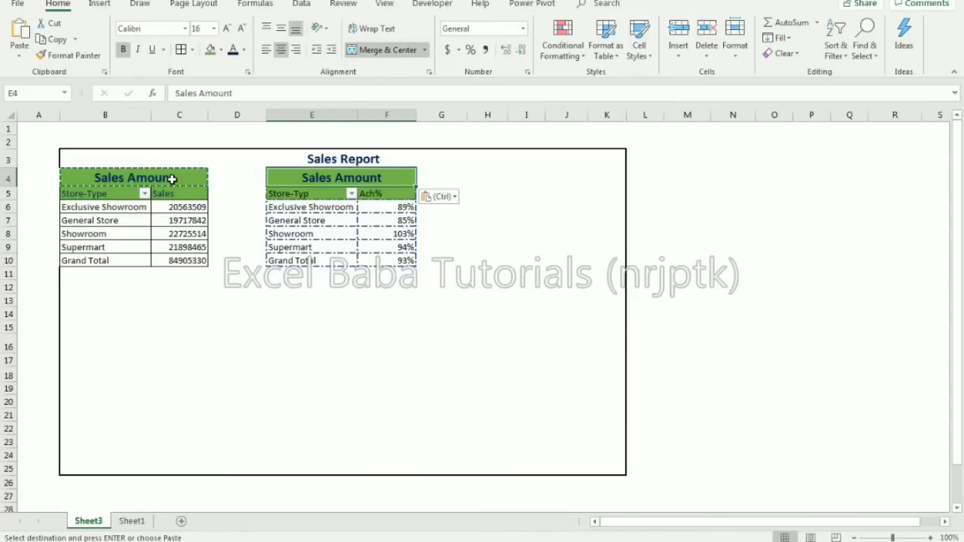
Replace the text of the copied heading in E4 with Sales/Target.
{"action": "type", "text": "Targ"}
{"action": "type", "text": "/"}
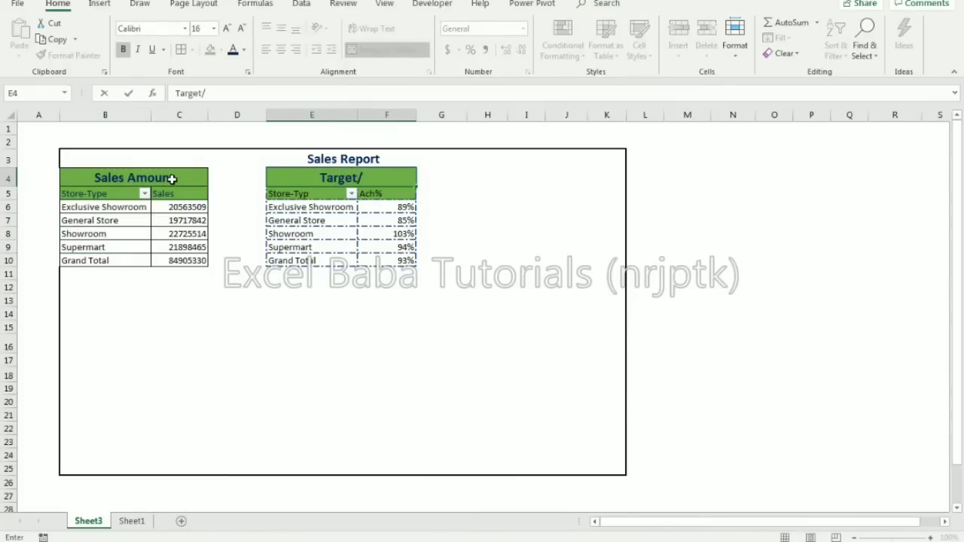
{"action": "type", "text": "Achi"}
{"action": "key", "text": "BackSpace"}
{"action": "key", "text": "BackSpace"}
{"action": "key", "text": "BackSpace"}
{"action": "key", "text": "BackSpace"}
{"action": "key", "text": "BackSpace"}
{"action": "key", "text": "BackSpace"}
{"action": "key", "text": "BackSpace"}
{"action": "key", "text": "BackSpace"}
{"action": "key", "text": "BackSpace"}
{"action": "key", "text": "BackSpace"}
{"action": "key", "text": "BackSpace"}
{"action": "type", "text": "Sales/Target"}
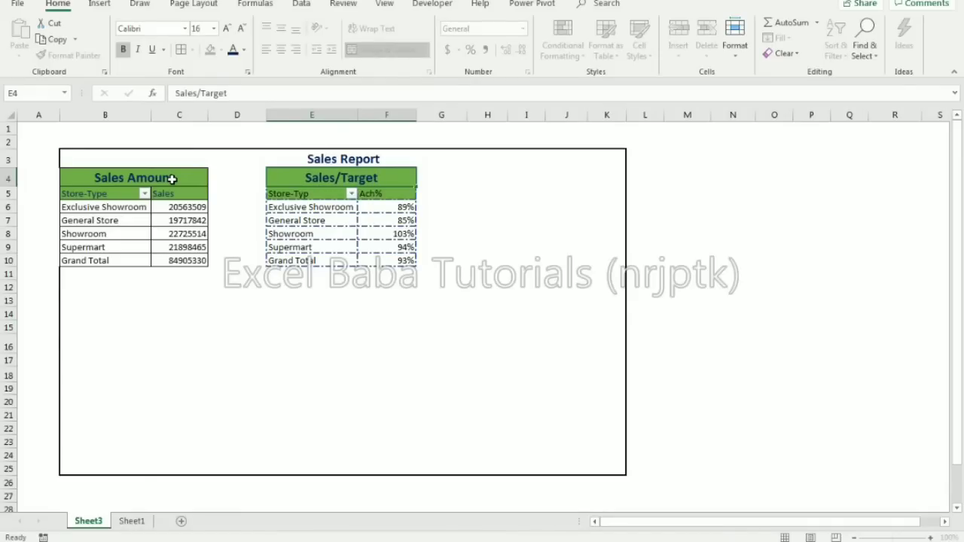
{"action": "key", "text": "Return"}
{"action": "key", "text": "Up"}
Correct the row-label header in E5 of the Ach% PivotTable to Store-Type.
{"action": "key", "text": "Down"}
{"action": "key", "text": "shift+Right"}
{"action": "key", "text": "shift+Left"}
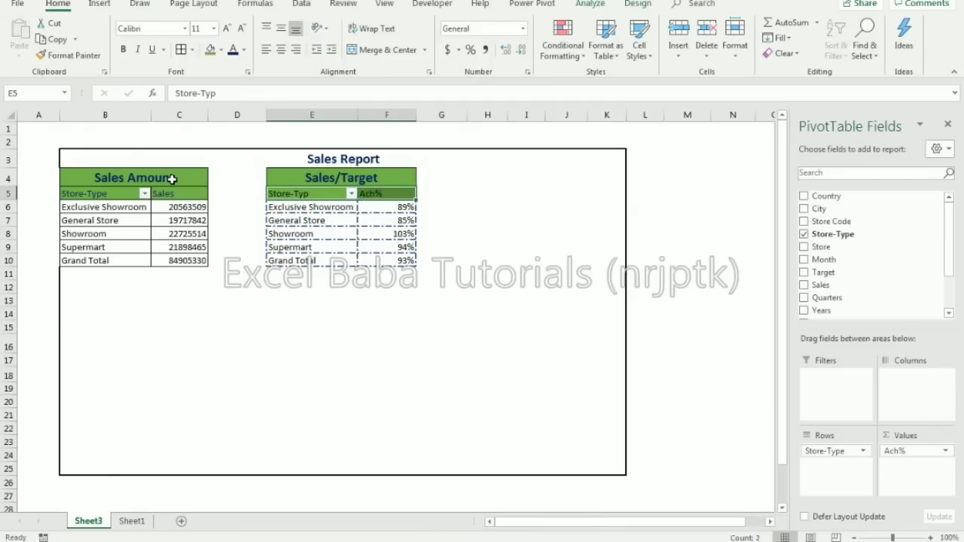
{"action": "key", "text": "F2"}
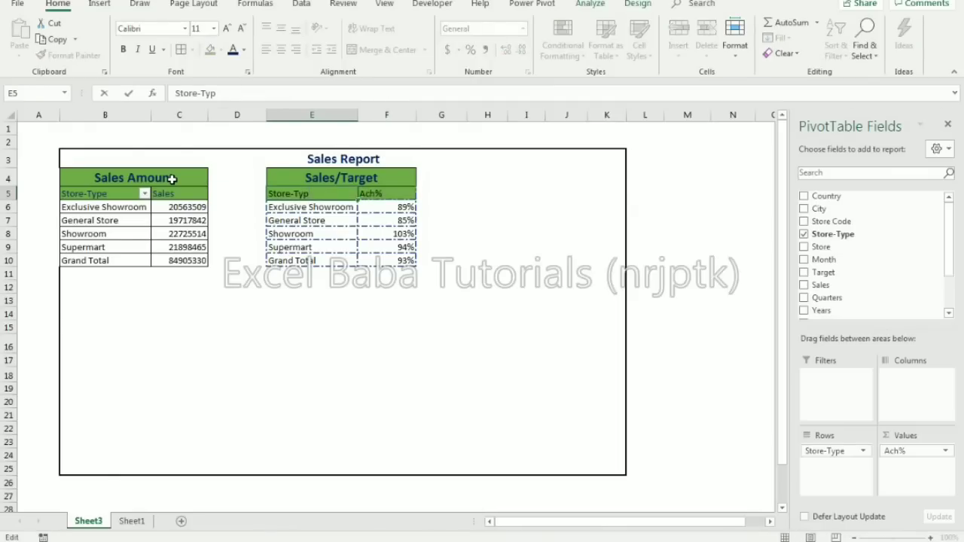
{"action": "key", "text": "Return"}
{"action": "key", "text": "Up"}
Apply all borders to E5:F10, covering the Sales/Target PivotTable.
{"action": "key", "text": "shift+Right"}
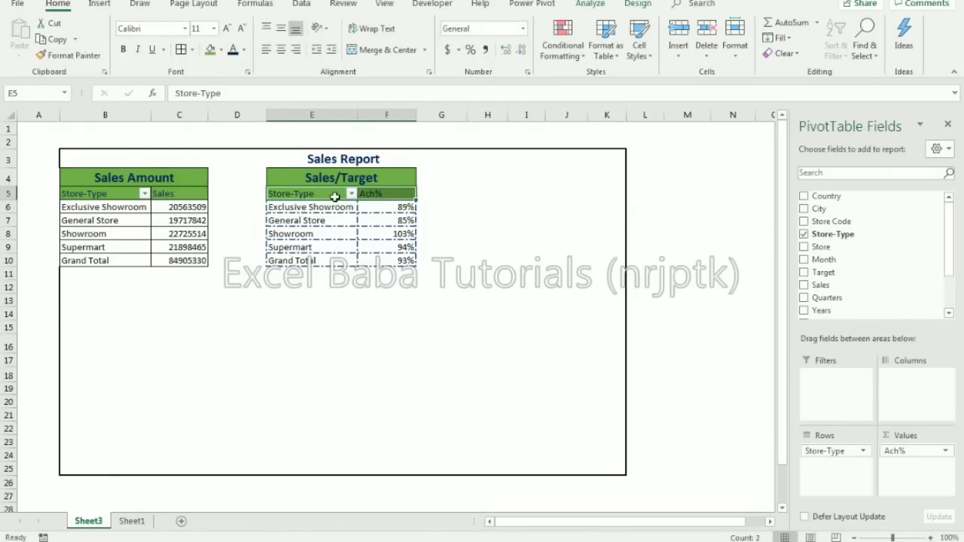
{"action": "key", "text": "shift+Down"}
{"action": "key", "text": "shift+Down"}
{"action": "key", "text": "shift+Down"}
{"action": "key", "text": "shift+Down"}
{"action": "key", "text": "shift+Down"}
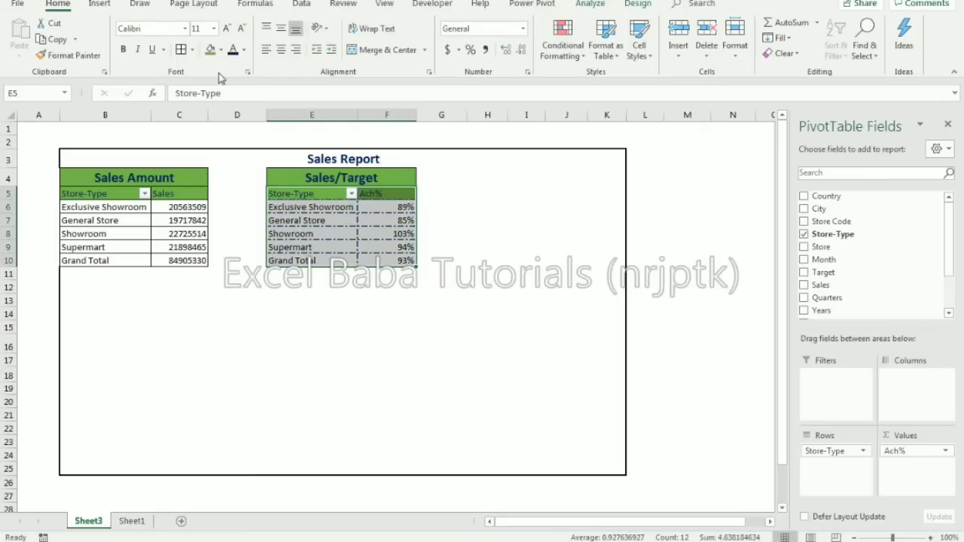
{"action": "left_click", "coordinate": [181, 49]}
{"action": "left_click", "coordinate": [301, 211]}
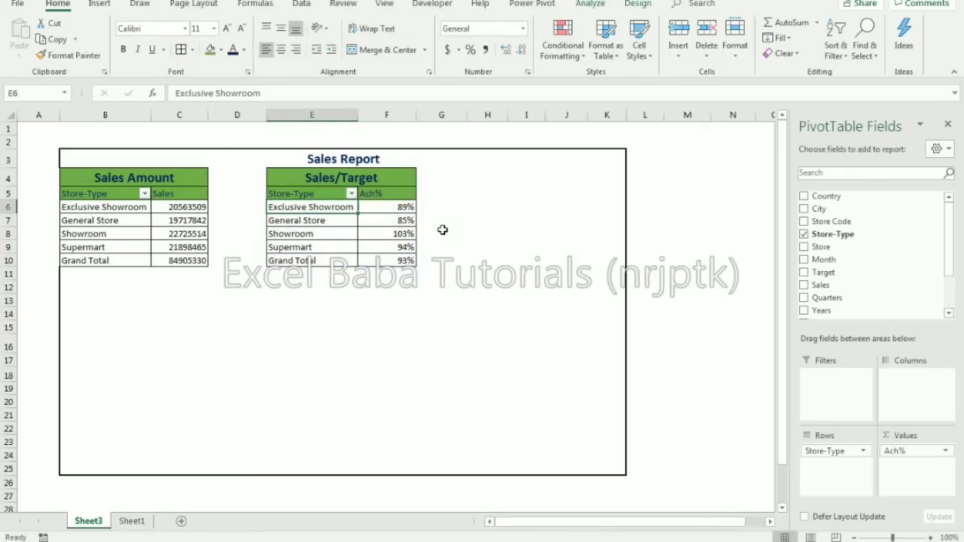
{"action": "left_click", "coordinate": [442, 231]}
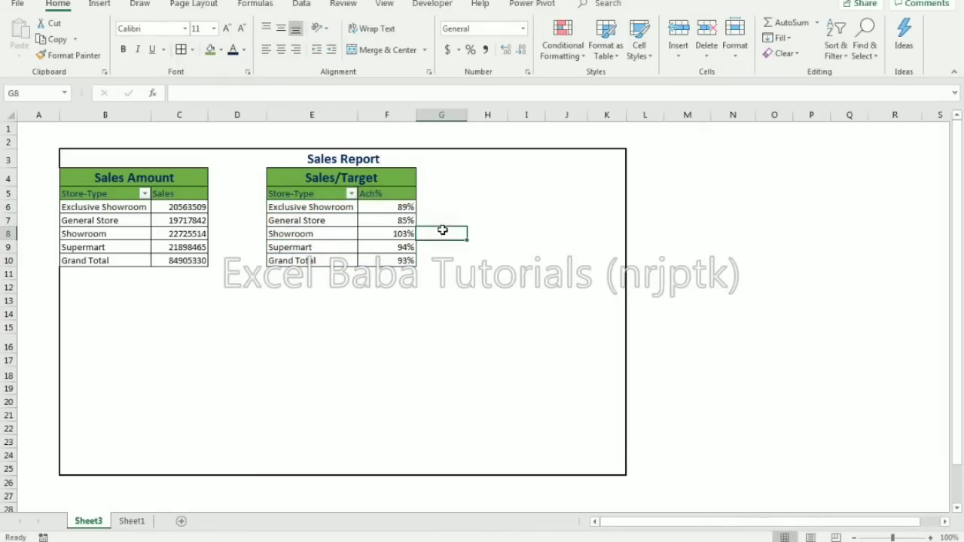
Select the entire Sales/Target PivotTable and paste a copy of it at H5.
{"action": "left_click", "coordinate": [323, 223]}
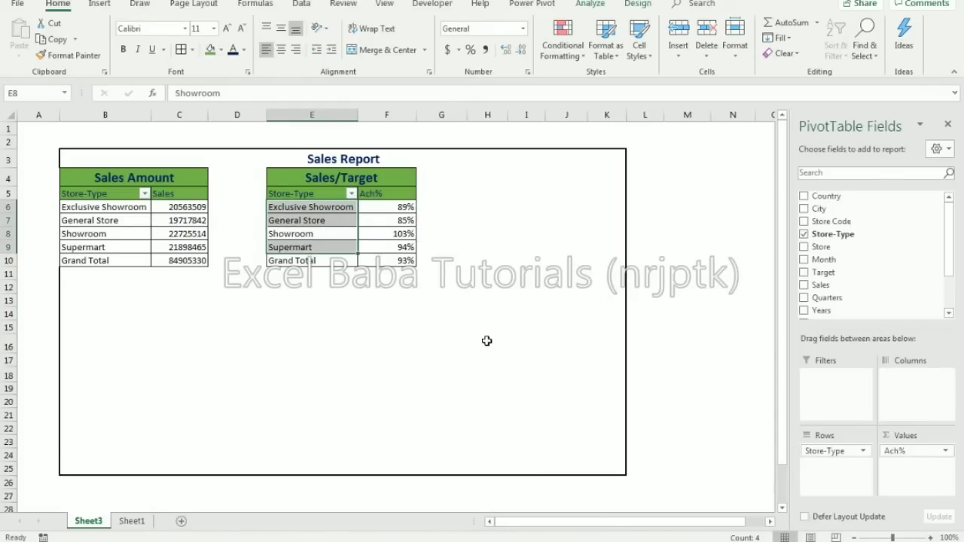
{"action": "left_click", "coordinate": [323, 192]}
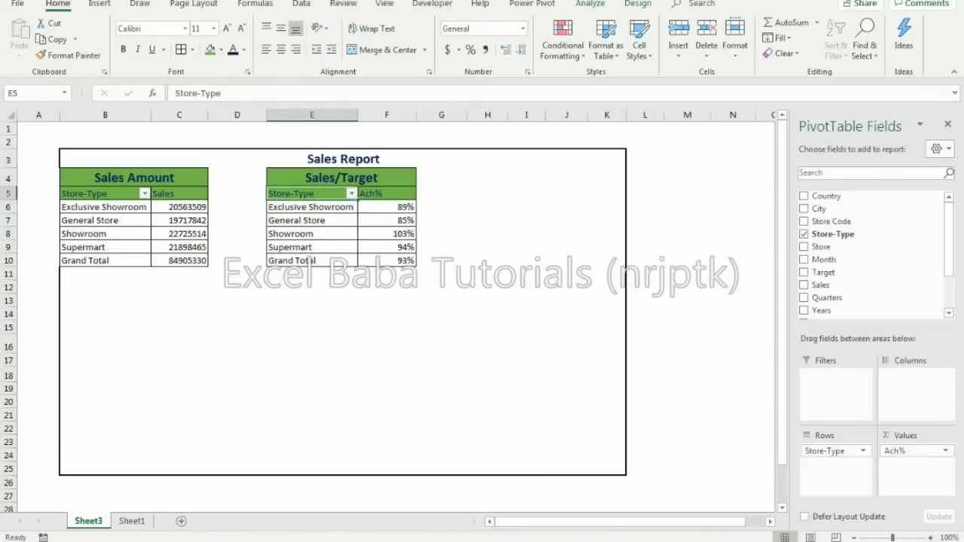
{"action": "left_click", "coordinate": [529, 5]}
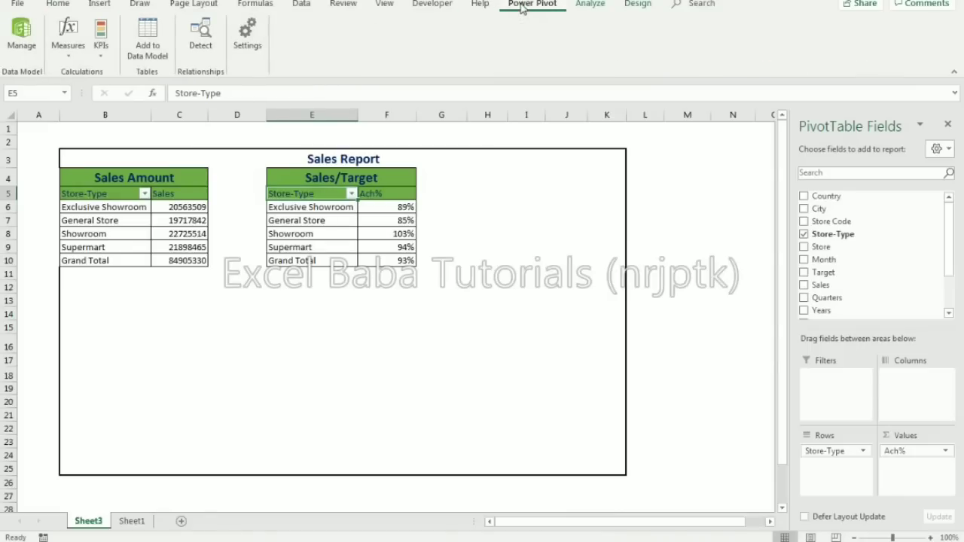
{"action": "mouse_move", "coordinate": [332, 174]}
{"action": "left_mouse_down"}
{"action": "mouse_move", "coordinate": [344, 224]}
{"action": "mouse_move", "coordinate": [370, 252]}
{"action": "left_mouse_up"}
{"action": "left_click", "coordinate": [327, 234]}
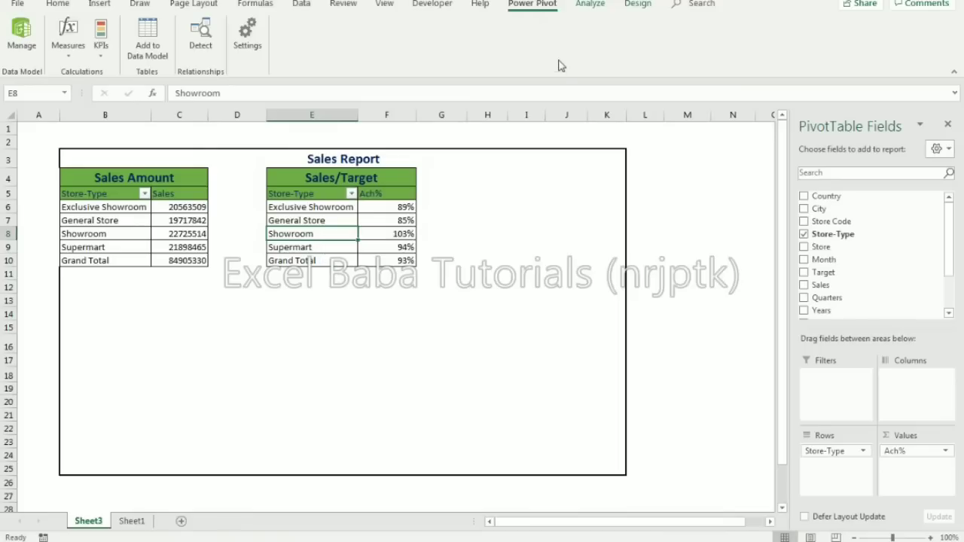
{"action": "left_click", "coordinate": [588, 5]}
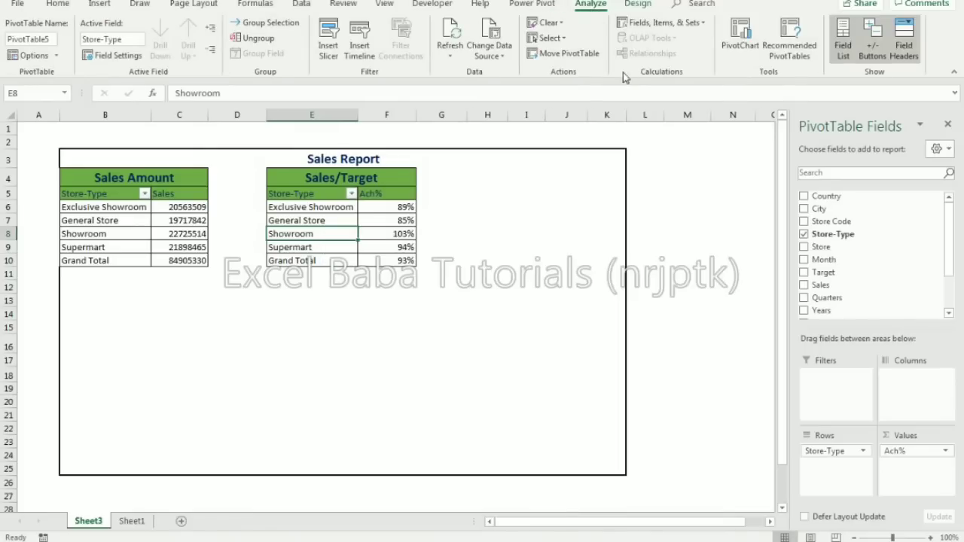
{"action": "left_click", "coordinate": [549, 38]}
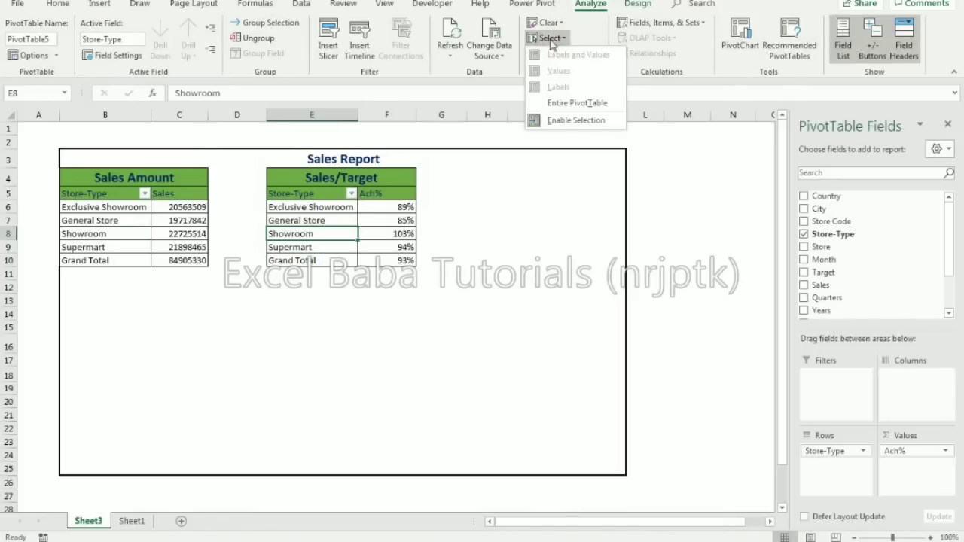
{"action": "left_click", "coordinate": [556, 104]}
{"action": "key", "text": "ctrl+c"}
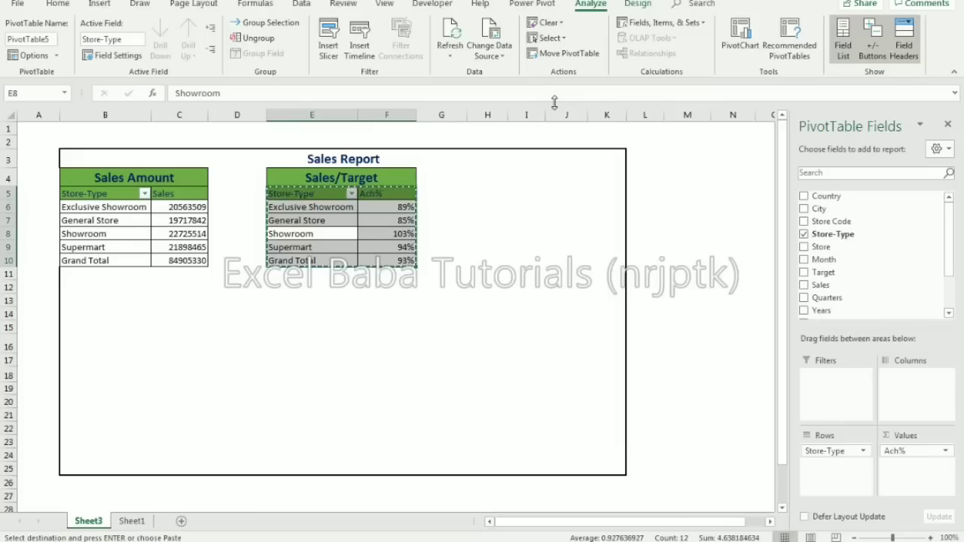
{"action": "left_click", "coordinate": [498, 194]}
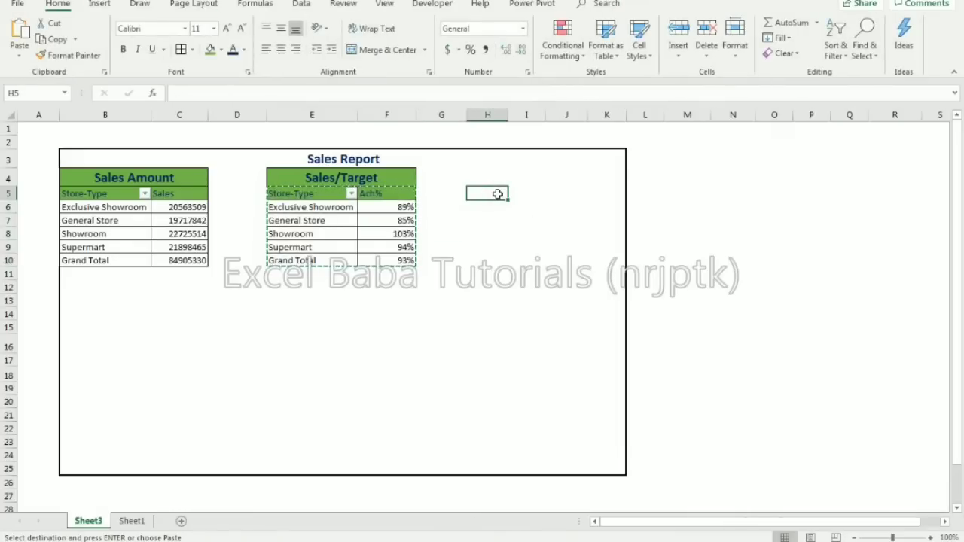
{"action": "key", "text": "ctrl+v"}
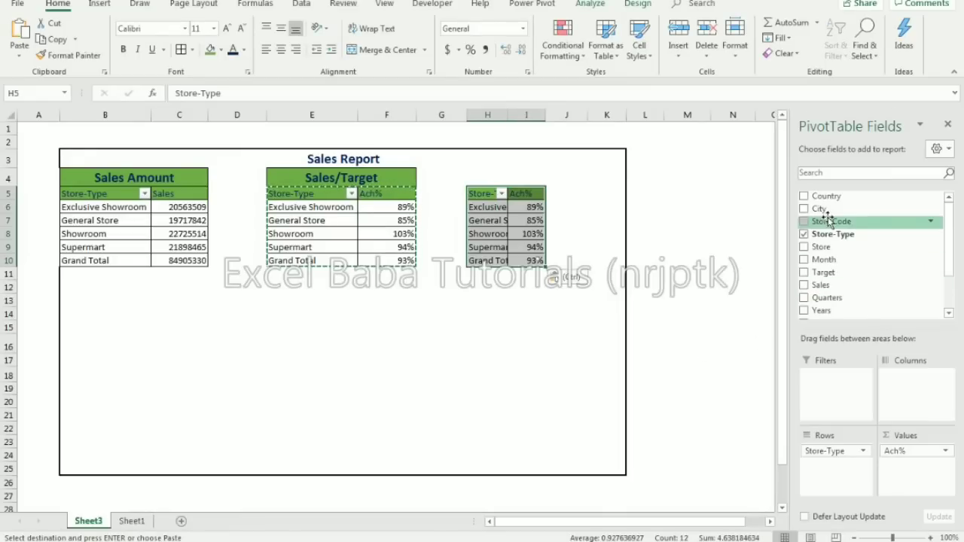
In the copied PivotTable, replace Store-Type with City in the rows and Ach% with Sales in the values.
{"action": "left_click_drag", "start_coordinate": [821, 210], "coordinate": [705, 432]}
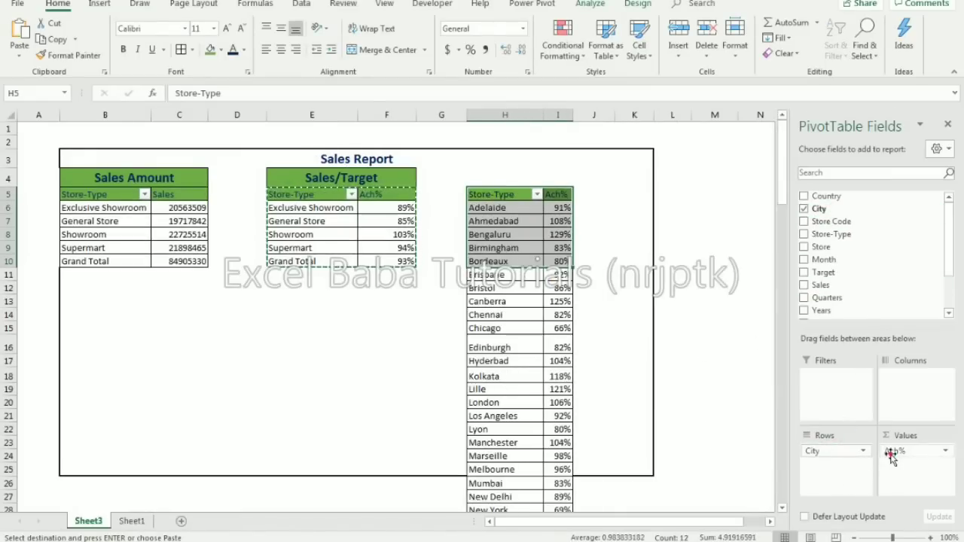
{"action": "left_click_drag", "start_coordinate": [890, 451], "coordinate": [673, 389]}
{"action": "left_click_drag", "start_coordinate": [821, 284], "coordinate": [890, 476]}
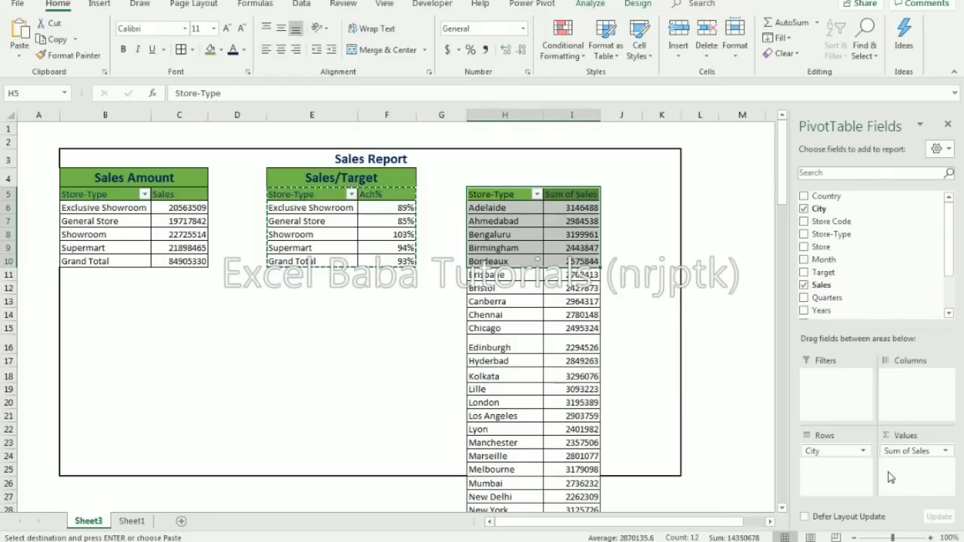
Filter the city PivotTable to the top 5 items by Sum of Sales.
{"action": "left_click", "coordinate": [519, 203]}
{"action": "left_click", "coordinate": [536, 195]}
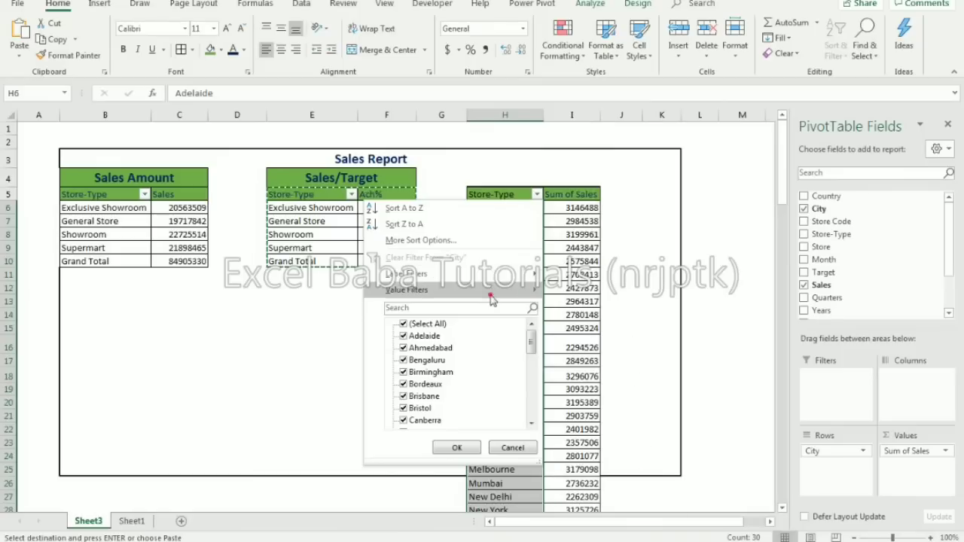
{"action": "mouse_move", "coordinate": [490, 297]}
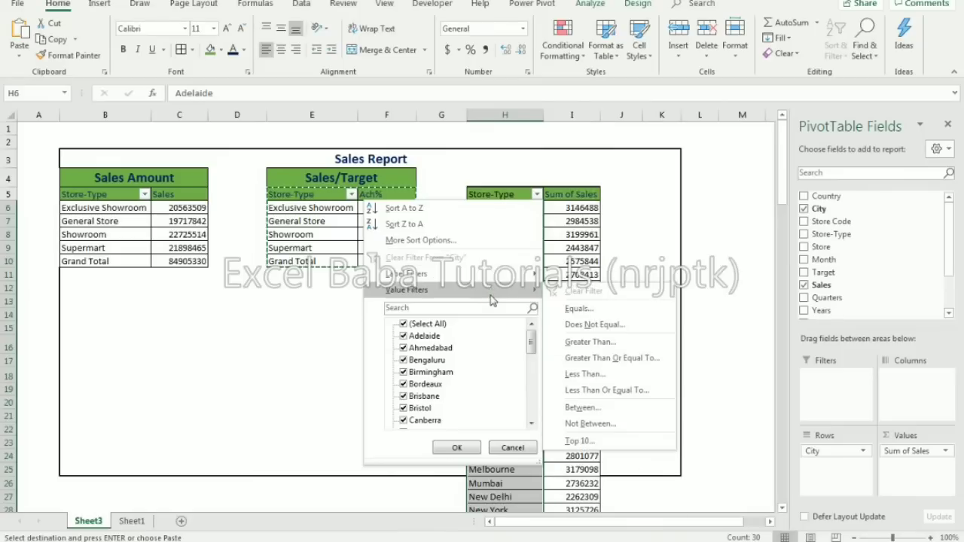
{"action": "left_click", "coordinate": [579, 441]}
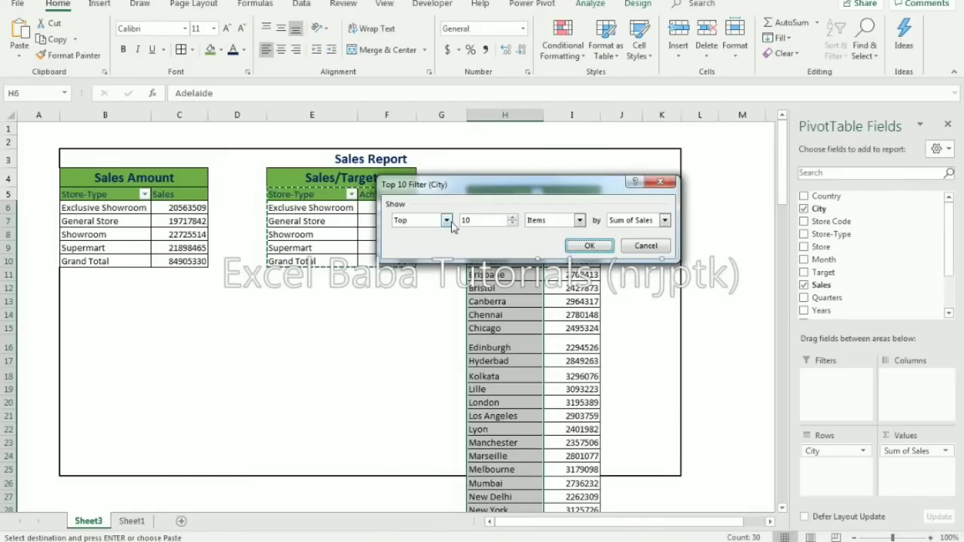
{"action": "left_click", "coordinate": [512, 224]}
{"action": "left_click", "coordinate": [512, 224]}
{"action": "left_click", "coordinate": [512, 224]}
{"action": "left_click", "coordinate": [512, 224]}
{"action": "left_click", "coordinate": [512, 223]}
{"action": "left_click", "coordinate": [512, 224]}
{"action": "left_click", "coordinate": [512, 224]}
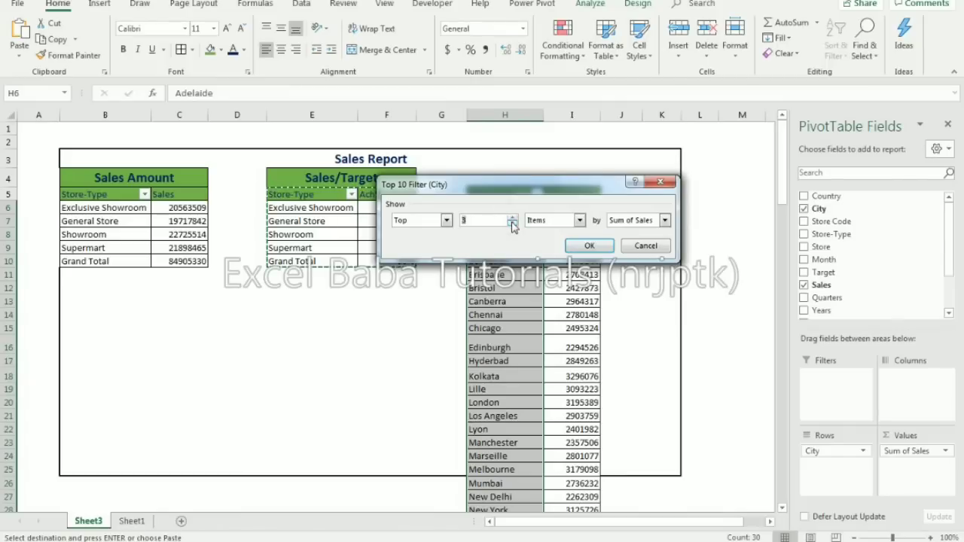
{"action": "left_click", "coordinate": [512, 218]}
{"action": "left_click", "coordinate": [512, 218]}
{"action": "left_click", "coordinate": [589, 246]}
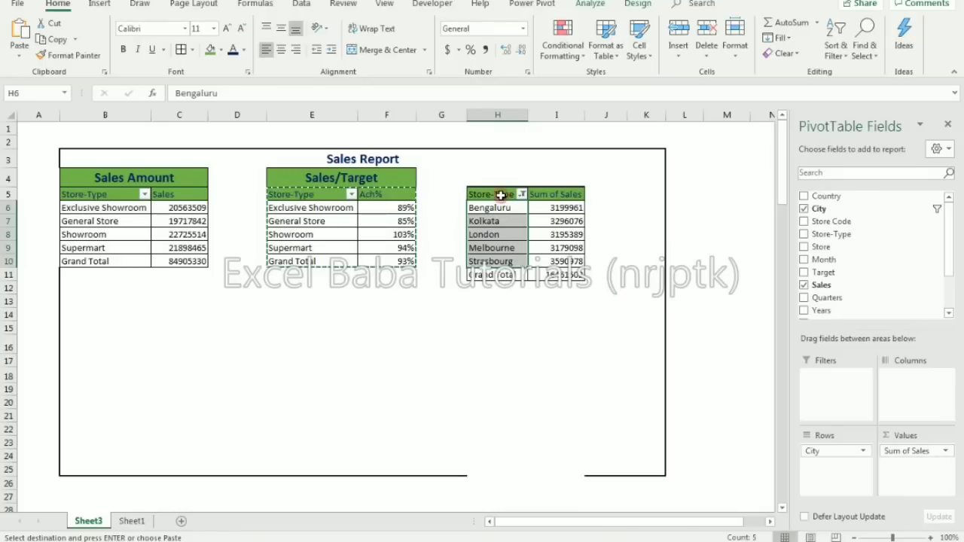
Set the city PivotTable's value filter to the top 4 items by Sum of Sales.
{"action": "left_click", "coordinate": [500, 195]}
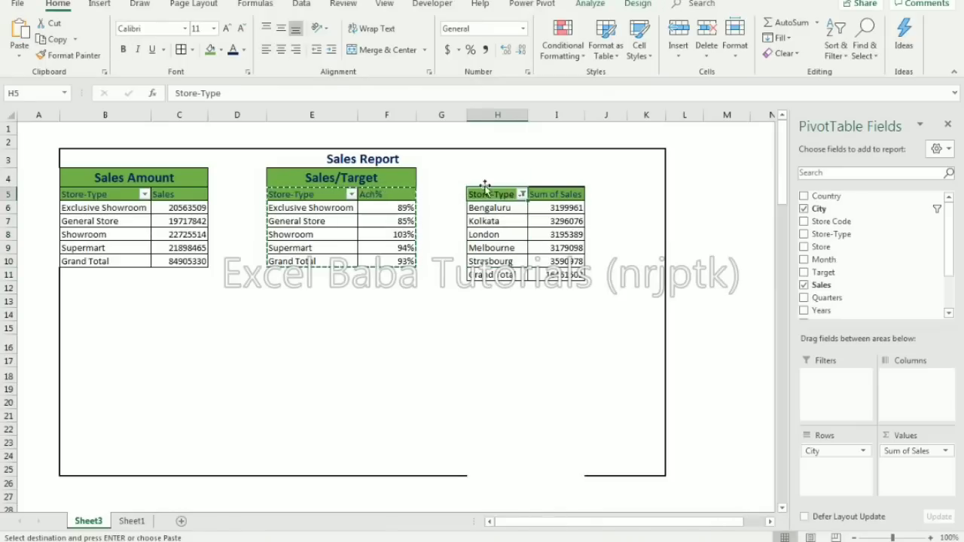
{"action": "left_click", "coordinate": [522, 194]}
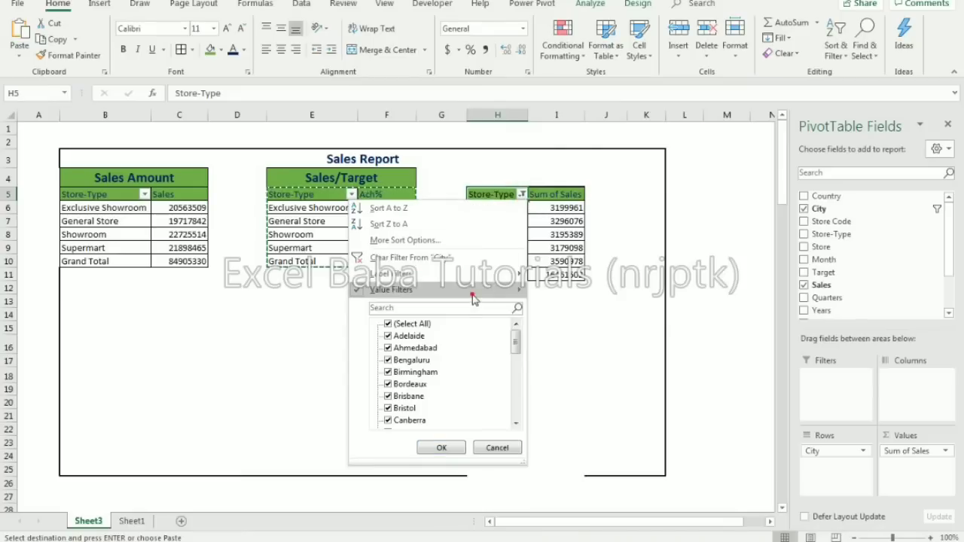
{"action": "mouse_move", "coordinate": [473, 295]}
{"action": "left_click", "coordinate": [566, 441]}
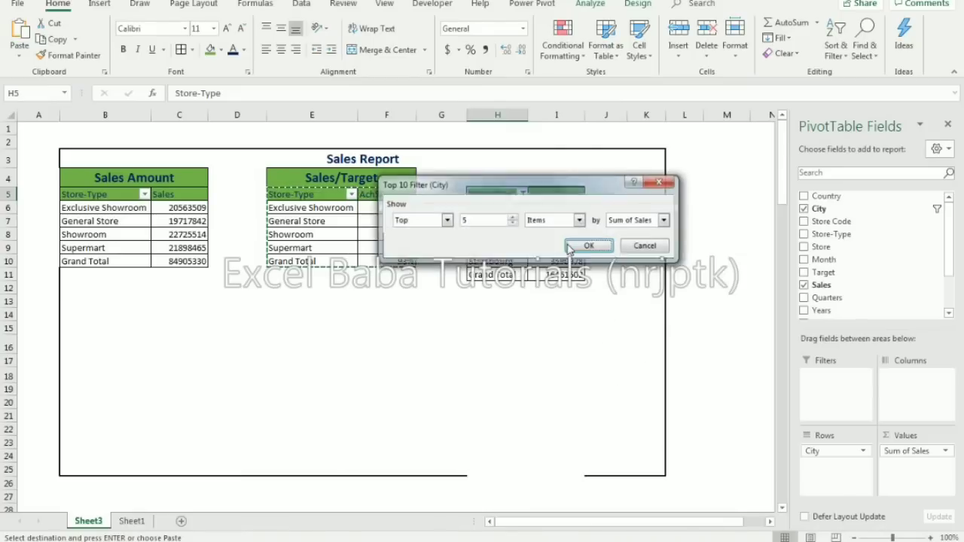
{"action": "left_click", "coordinate": [512, 223]}
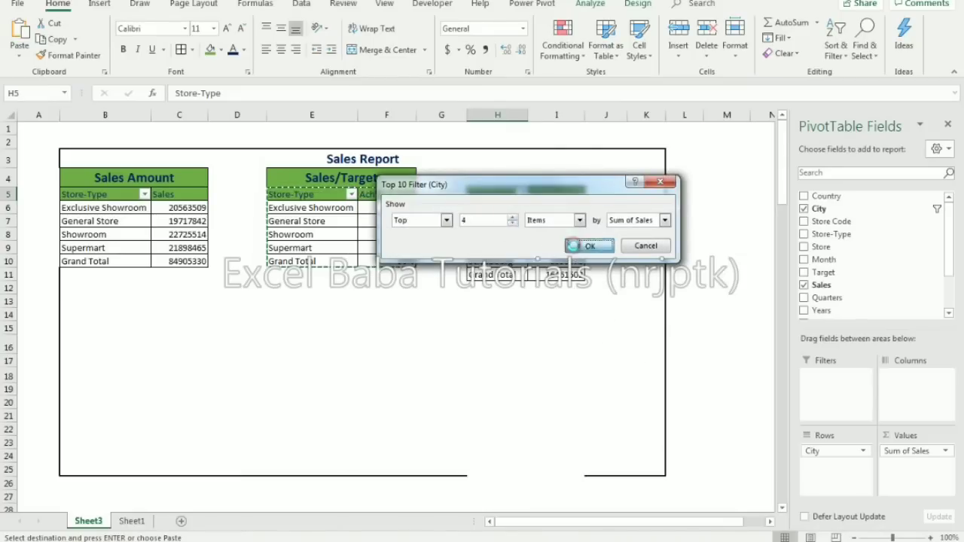
{"action": "left_click", "coordinate": [589, 245]}
{"action": "left_click_drag", "start_coordinate": [470, 262], "coordinate": [486, 195]}
Copy the Sales/Target heading to H4 above the city PivotTable and replace its text with Top 4 City.
{"action": "left_click", "coordinate": [399, 183]}
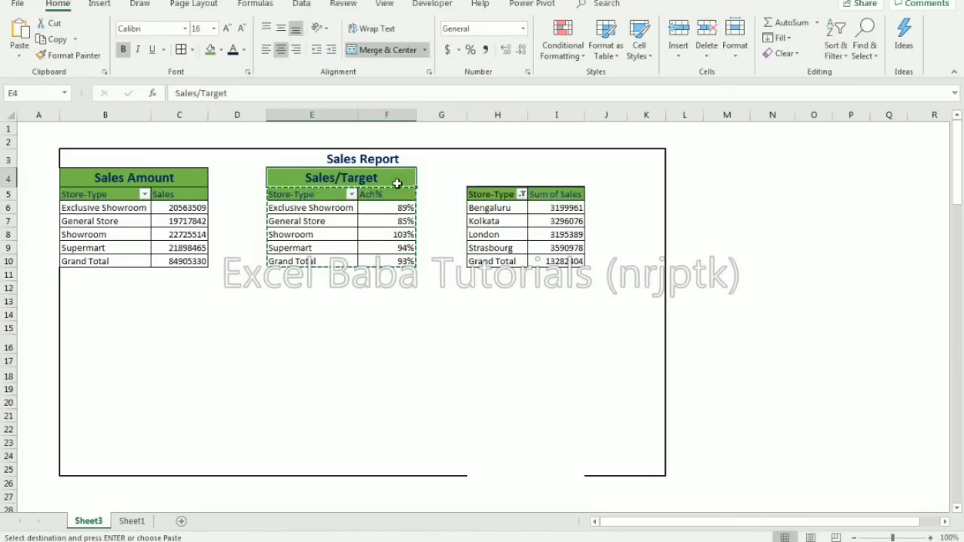
{"action": "key", "text": "ctrl+c"}
{"action": "key", "text": "Right"}
{"action": "key", "text": "Right"}
{"action": "key", "text": "ctrl+v"}
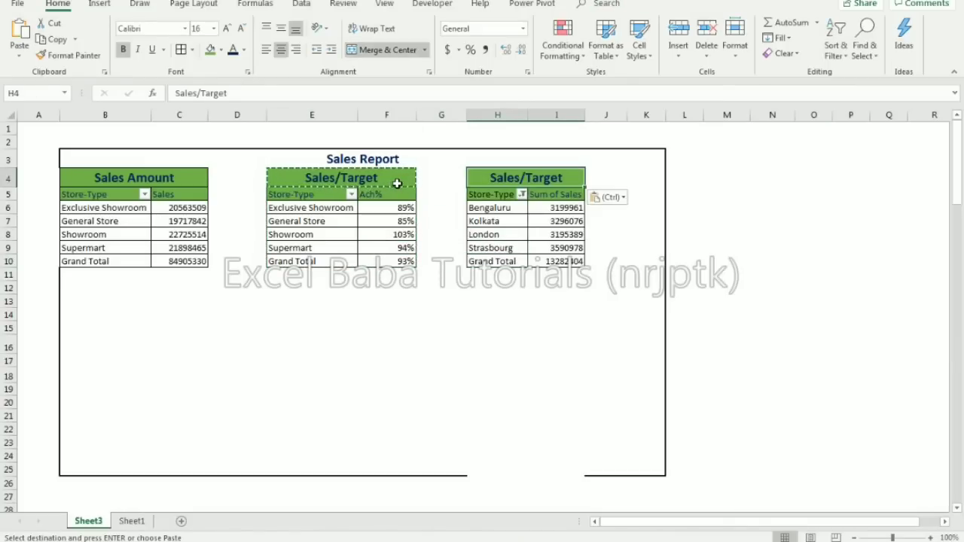
{"action": "type", "text": "Top 4 Citi"}
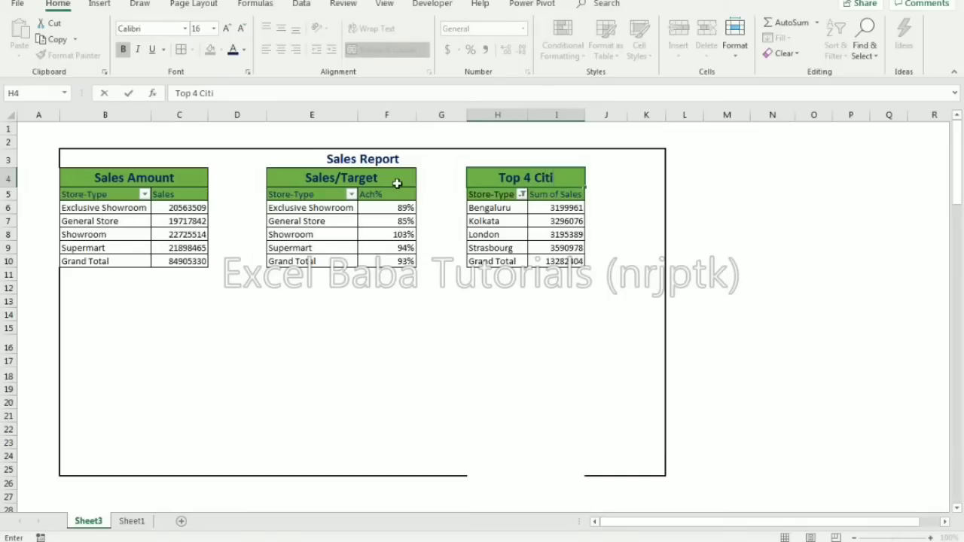
{"action": "key", "text": "BackSpace"}
{"action": "type", "text": "y"}
{"action": "key", "text": "Return"}
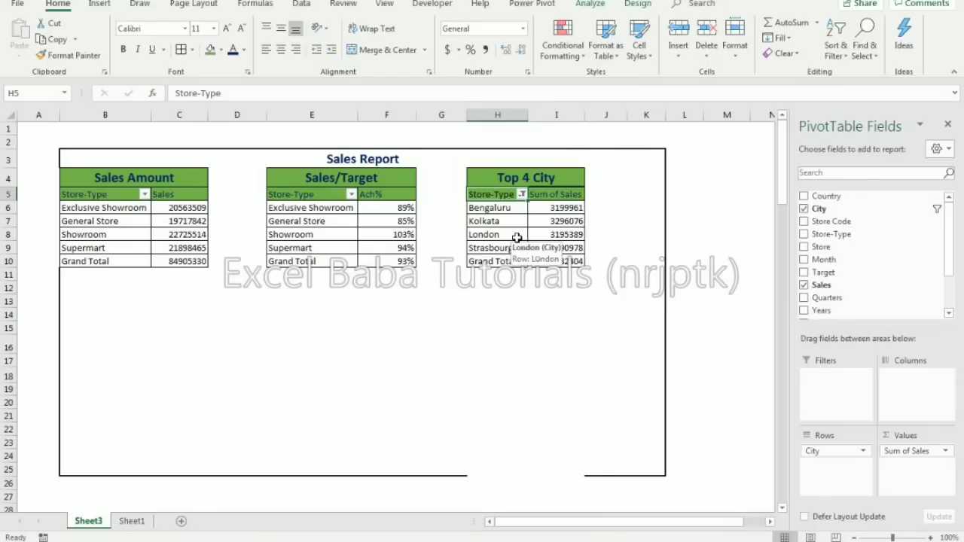
Rename the city PivotTable's column headers in H5 and I5 to City and Sales.
{"action": "type", "text": "City"}
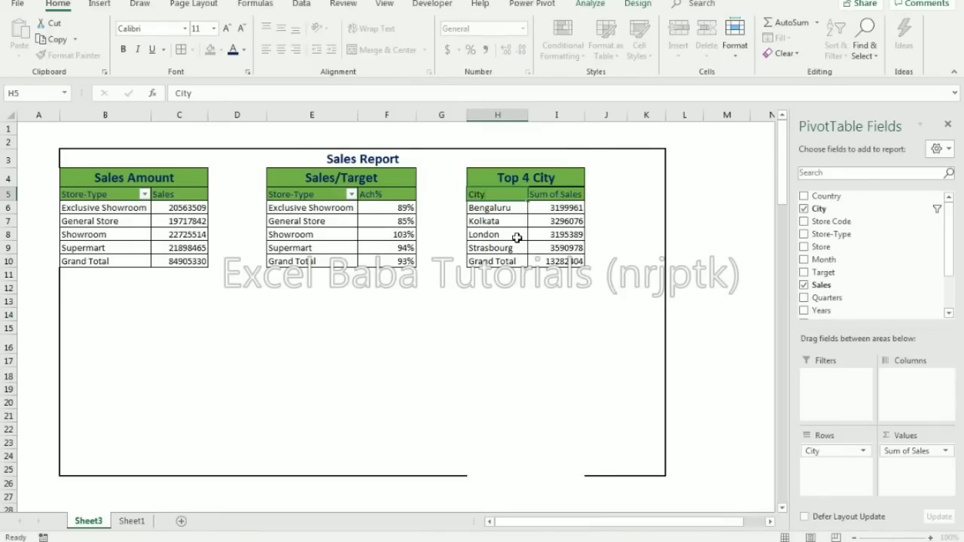
{"action": "key", "text": "Tab"}
{"action": "type", "text": "S"}
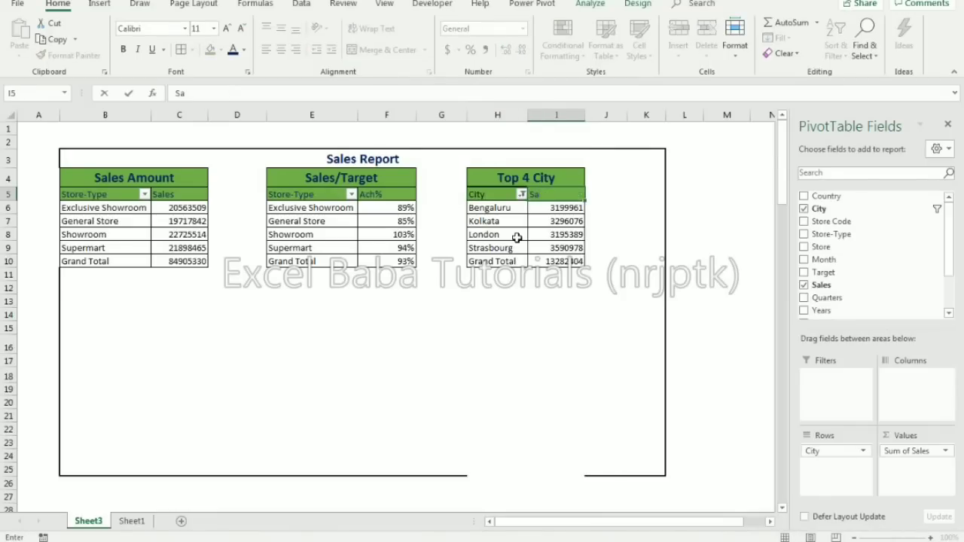
{"action": "type", "text": "ales"}
{"action": "key", "text": "Return"}
{"action": "key", "text": "Left"}
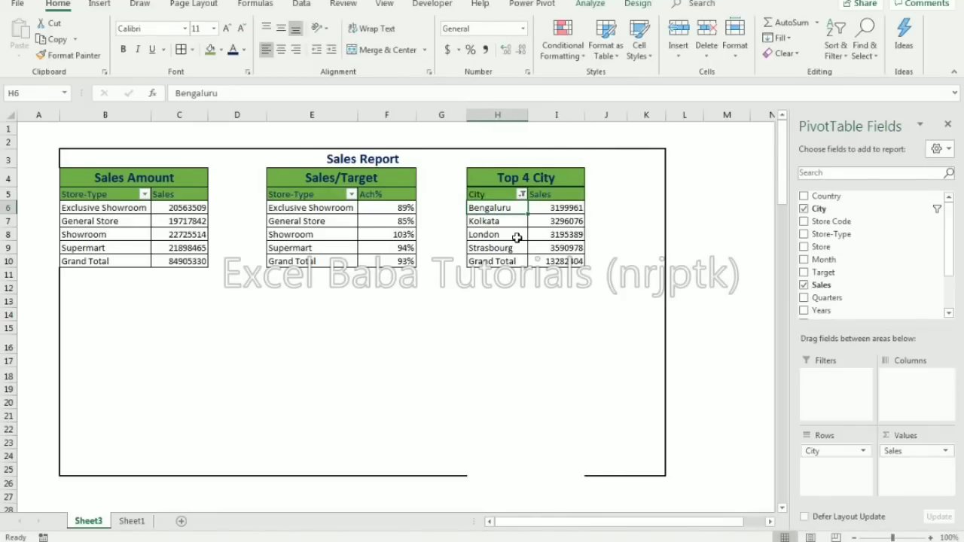
Examine the cities and their sales values in the Top 4 City PivotTable.
{"action": "key", "text": "Up"}
{"action": "key", "text": "Down"}
{"action": "key", "text": "Down"}
{"action": "key", "text": "Down"}
{"action": "key", "text": "Down"}
{"action": "key", "text": "Down"}
{"action": "key", "text": "Right"}
{"action": "key", "text": "Up"}
{"action": "key", "text": "shift+Up"}
{"action": "key", "text": "shift+Up"}
{"action": "key", "text": "shift+Up"}
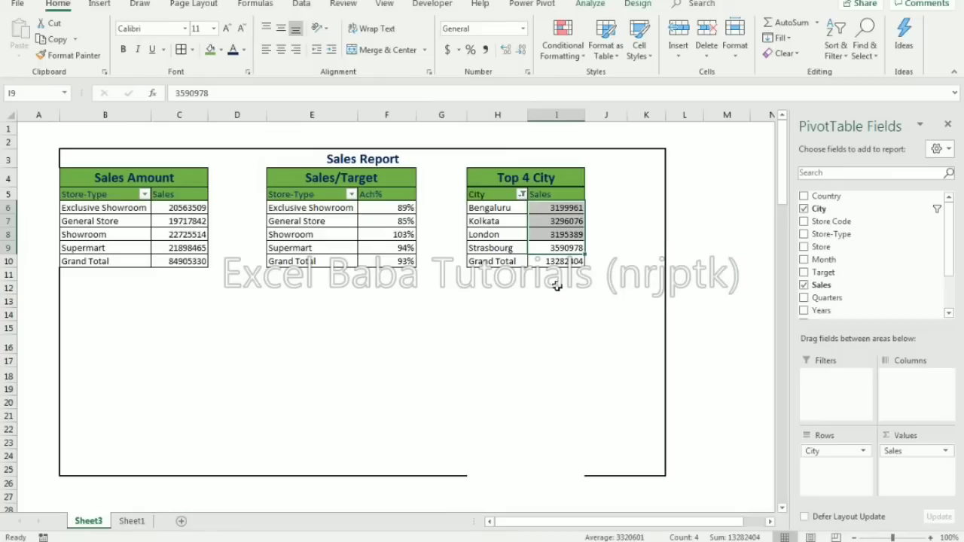
{"action": "left_click", "coordinate": [620, 175]}
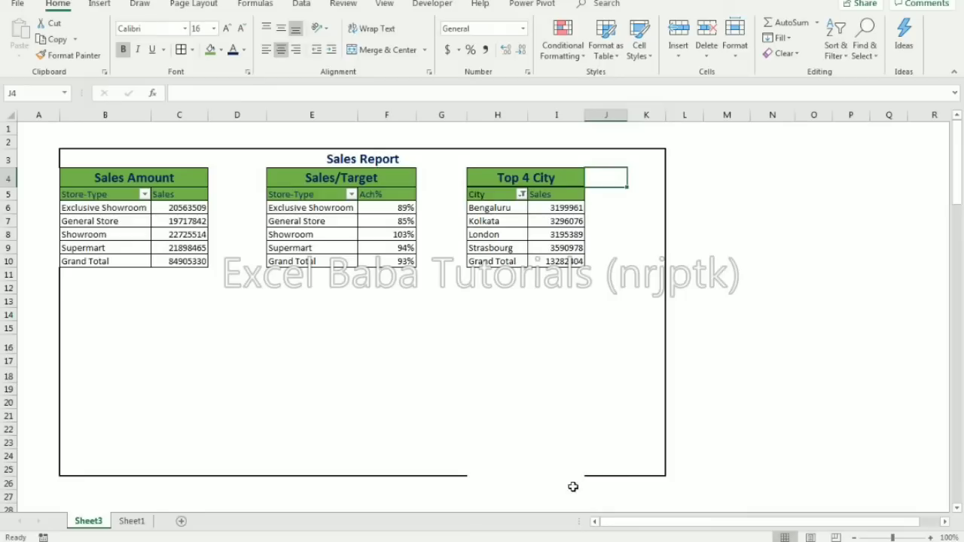
Reapply a thick outside border around the whole Sales Report area, B3:K25, to restore its missing bottom edge.
{"action": "left_click_drag", "start_coordinate": [472, 459], "coordinate": [575, 468]}
{"action": "left_click_drag", "start_coordinate": [70, 158], "coordinate": [545, 464]}
{"action": "left_click", "coordinate": [192, 50]}
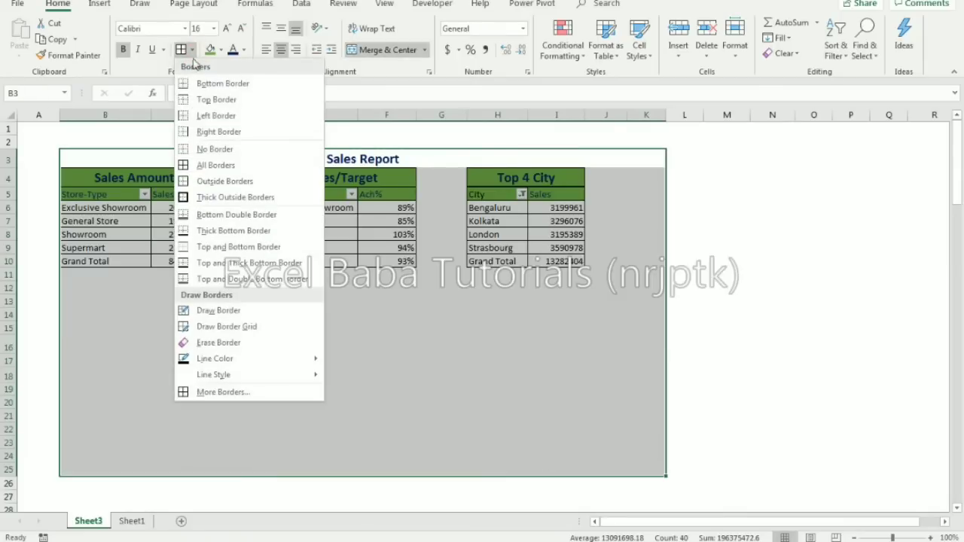
{"action": "left_click", "coordinate": [202, 198]}
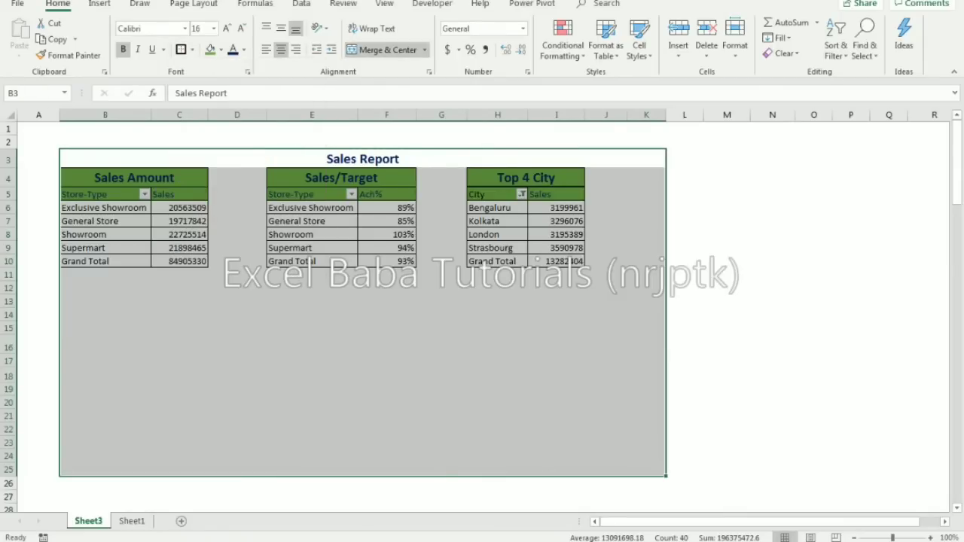
{"action": "left_click", "coordinate": [409, 379]}
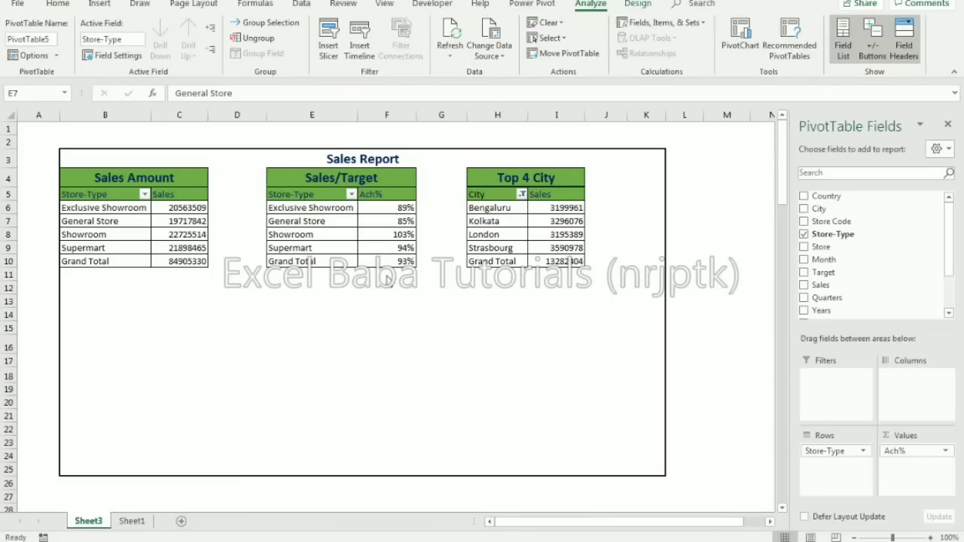
Insert a Country slicer for the Sales/Target PivotTable.
{"action": "left_click", "coordinate": [307, 225]}
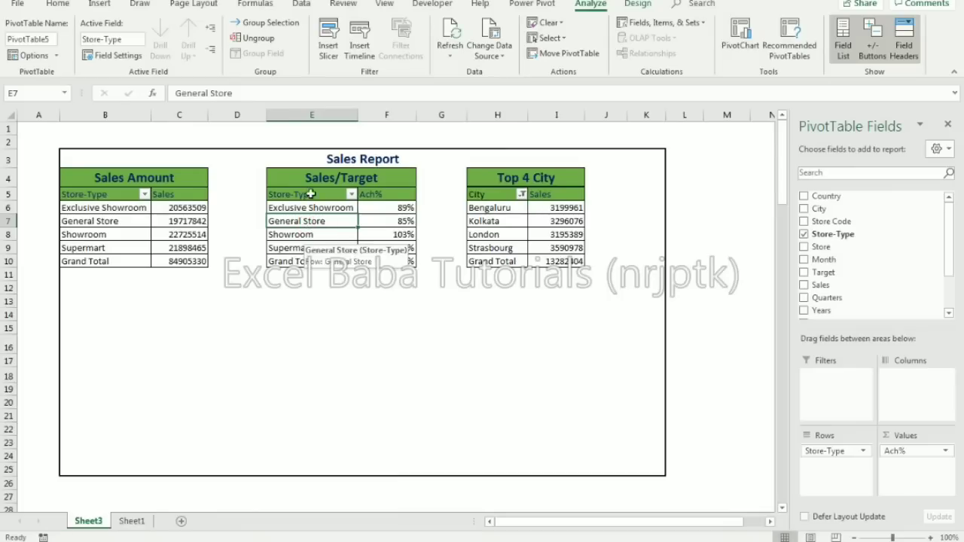
{"action": "left_click", "coordinate": [327, 54]}
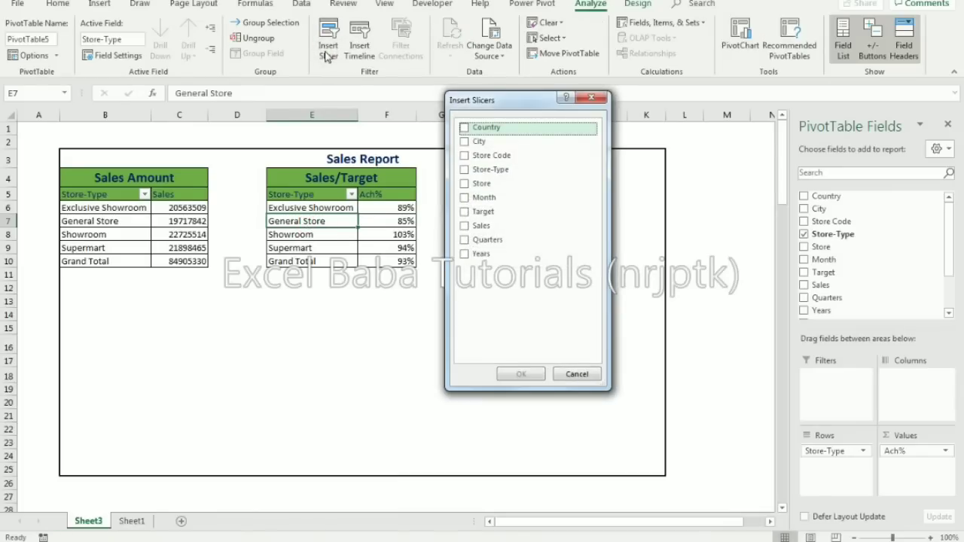
{"action": "left_click", "coordinate": [464, 128]}
{"action": "left_click", "coordinate": [521, 374]}
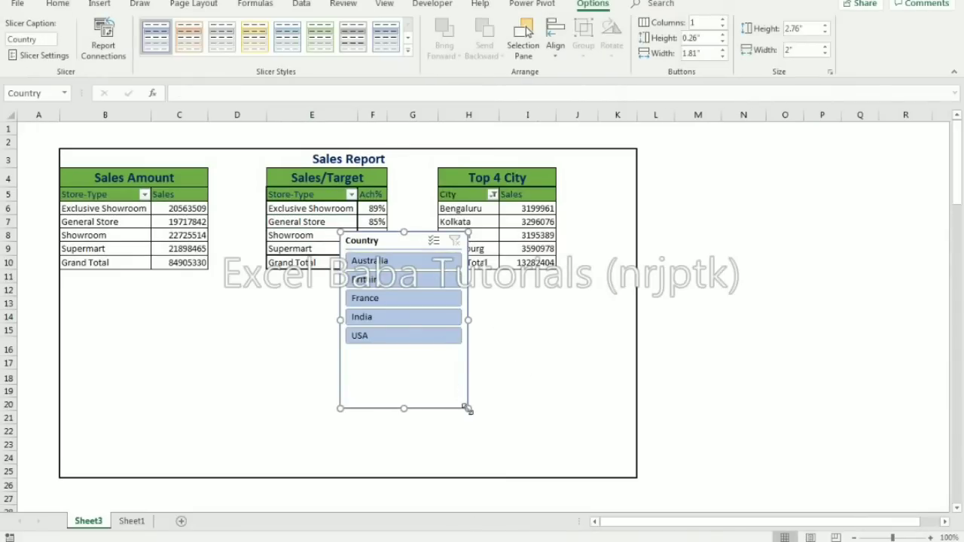
Widen columns J and K and fit the Country slicer over them beside the Top 4 City table, about 1.93 inches tall.
{"action": "left_click", "coordinate": [624, 179]}
{"action": "left_click_drag", "start_coordinate": [638, 115], "coordinate": [678, 116]}
{"action": "left_click_drag", "start_coordinate": [602, 113], "coordinate": [619, 115]}
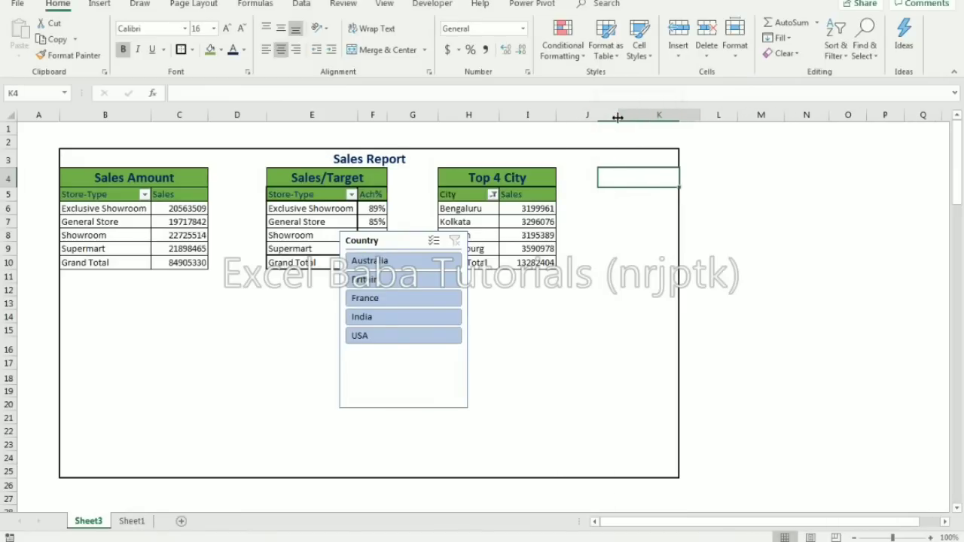
{"action": "left_click_drag", "start_coordinate": [704, 115], "coordinate": [711, 115]}
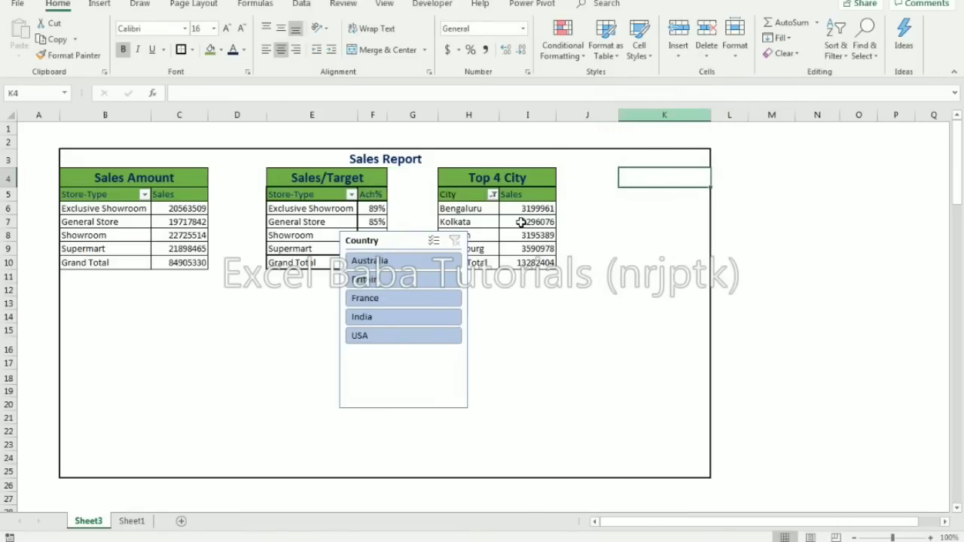
{"action": "left_click_drag", "start_coordinate": [388, 243], "coordinate": [622, 178]}
{"action": "left_click_drag", "start_coordinate": [638, 334], "coordinate": [637, 292]}
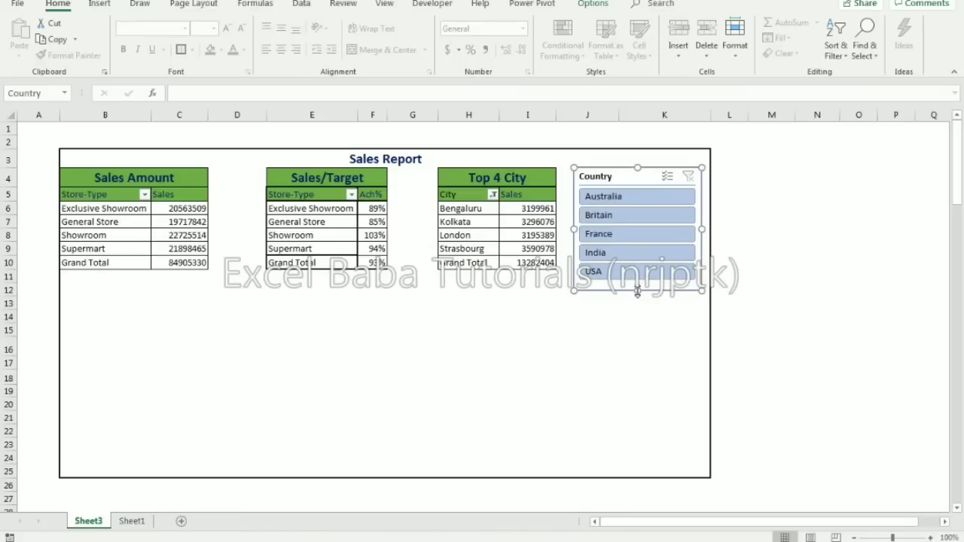
Fill row 13 of the report area, B13:K13, with the green color of the table headings as a divider.
{"action": "left_click", "coordinate": [648, 303]}
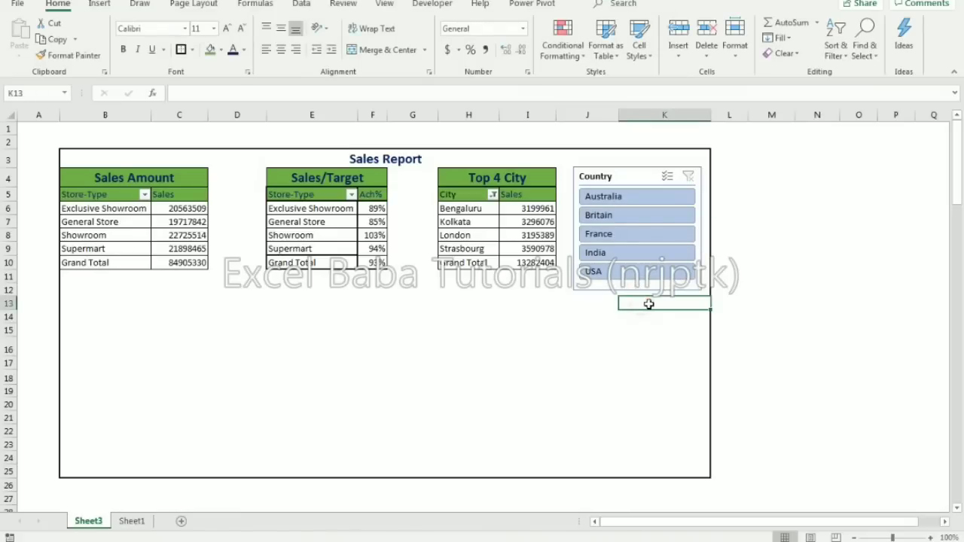
{"action": "key", "text": "shift+Left"}
{"action": "key", "text": "shift+Left"}
{"action": "key", "text": "shift+Left"}
{"action": "key", "text": "shift+Left"}
{"action": "key", "text": "shift+Left"}
{"action": "key", "text": "shift+Left"}
{"action": "key", "text": "shift+Left"}
{"action": "key", "text": "shift+Left"}
{"action": "key", "text": "shift+Left"}
{"action": "key", "text": "shift+Left"}
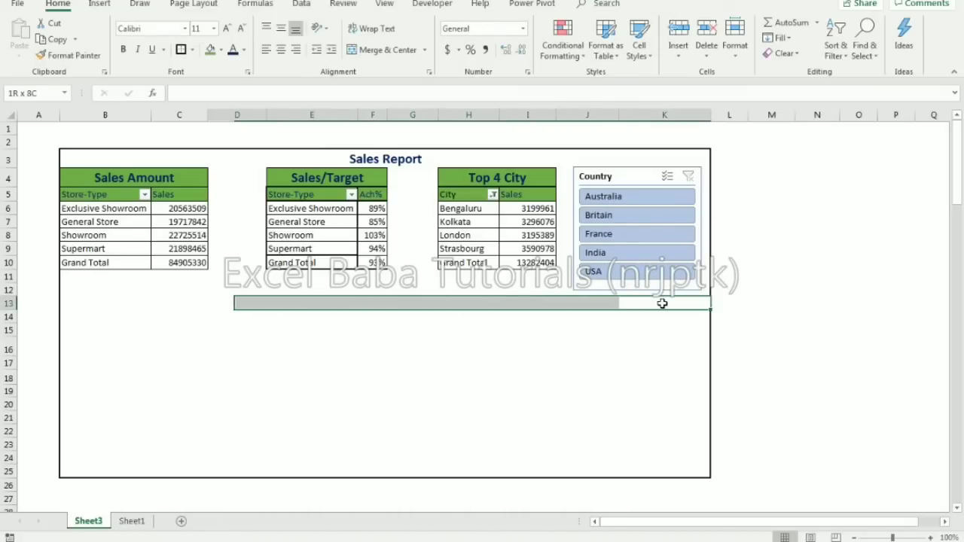
{"action": "key", "text": "shift+Right"}
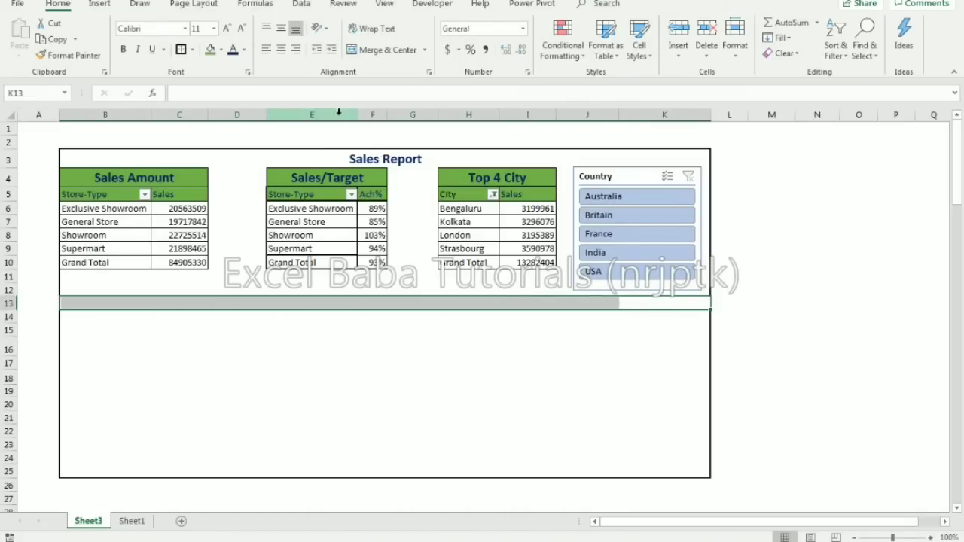
{"action": "left_click", "coordinate": [211, 50]}
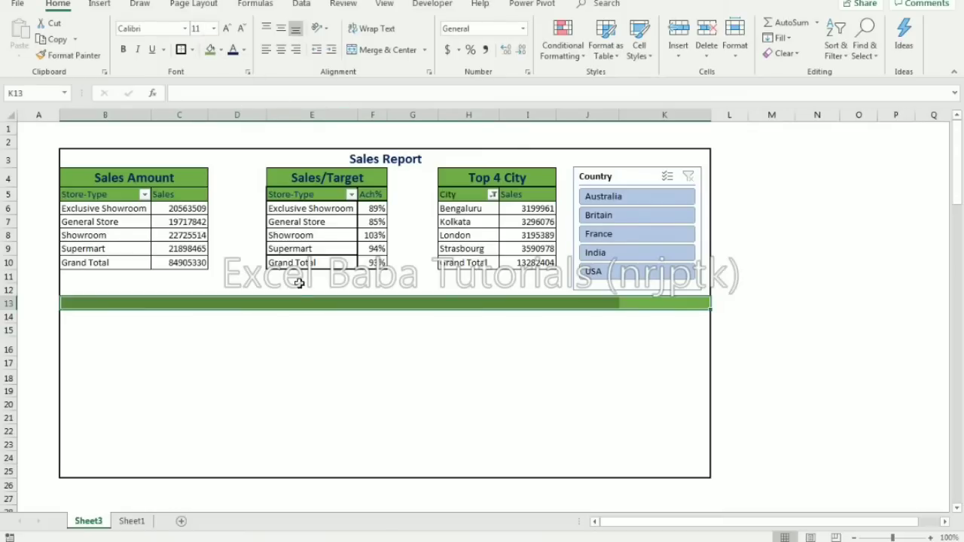
{"action": "left_click", "coordinate": [322, 341]}
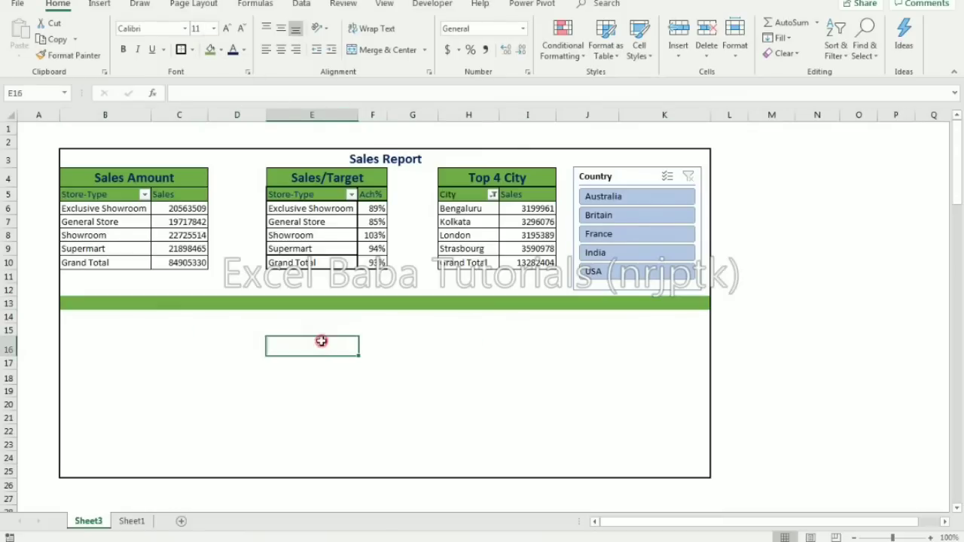
Apply the solid green slicer style to the Country slicer to match the report's headings.
{"action": "left_click", "coordinate": [619, 181]}
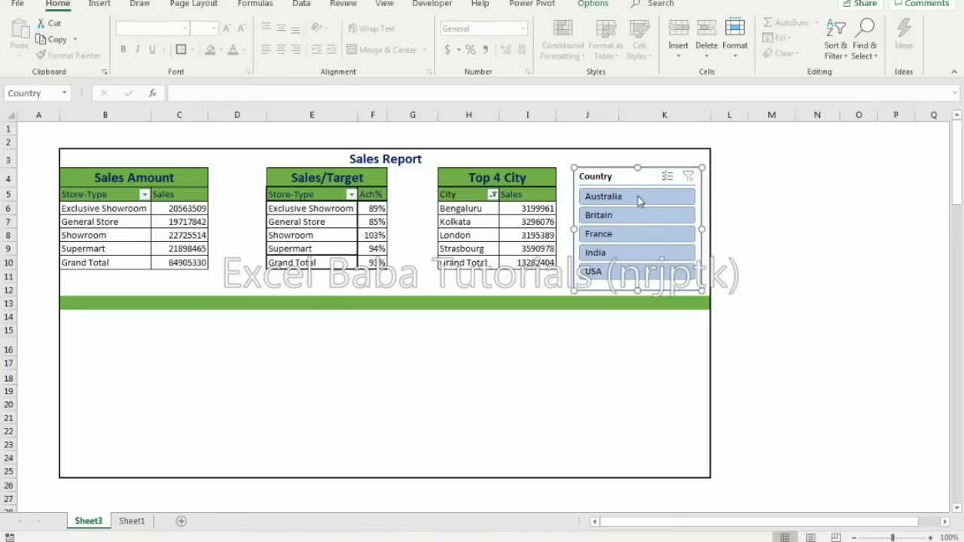
{"action": "left_click", "coordinate": [592, 5]}
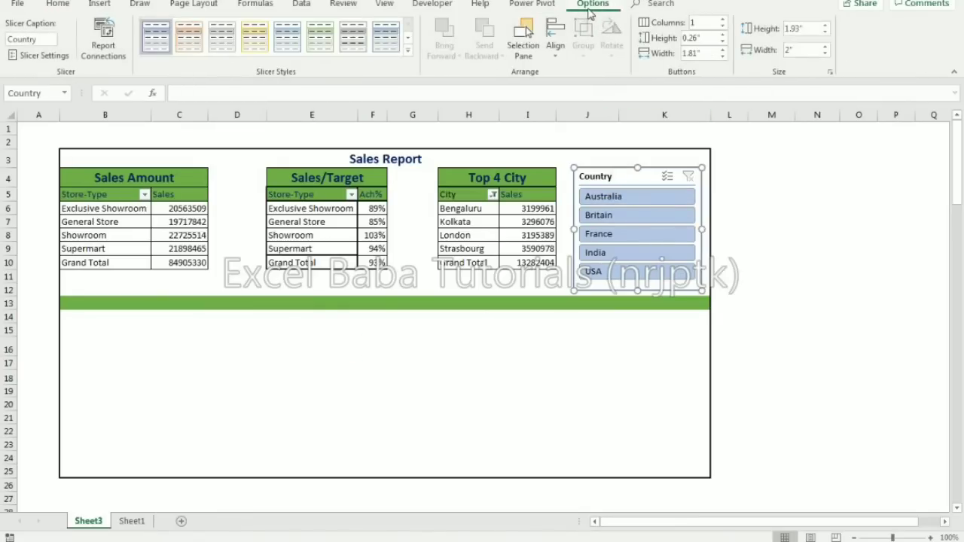
{"action": "left_click", "coordinate": [322, 48]}
{"action": "left_click", "coordinate": [407, 51]}
{"action": "left_click", "coordinate": [330, 107]}
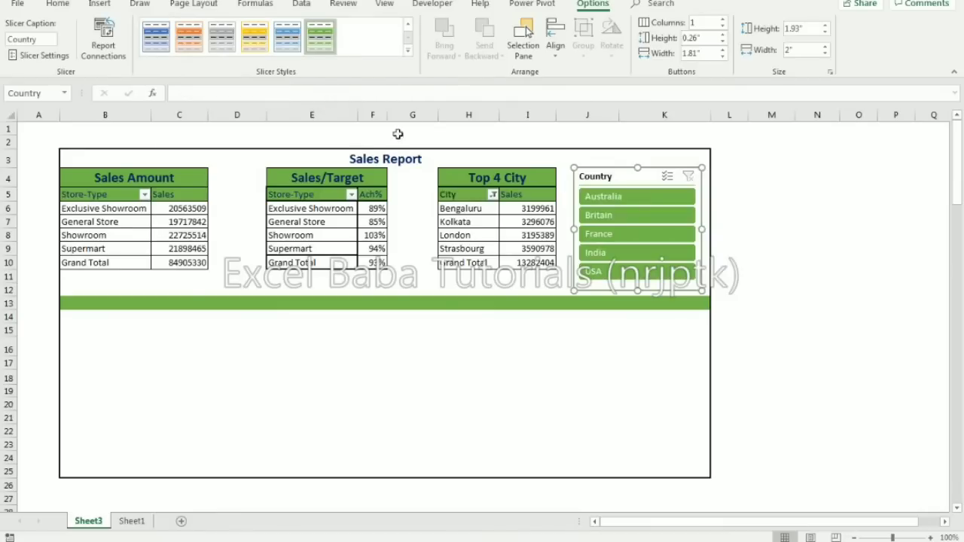
Filter the Sales/Target PivotTable by Britain and Australia in turn with the Country slicer.
{"action": "left_click", "coordinate": [581, 304]}
{"action": "left_click", "coordinate": [608, 218]}
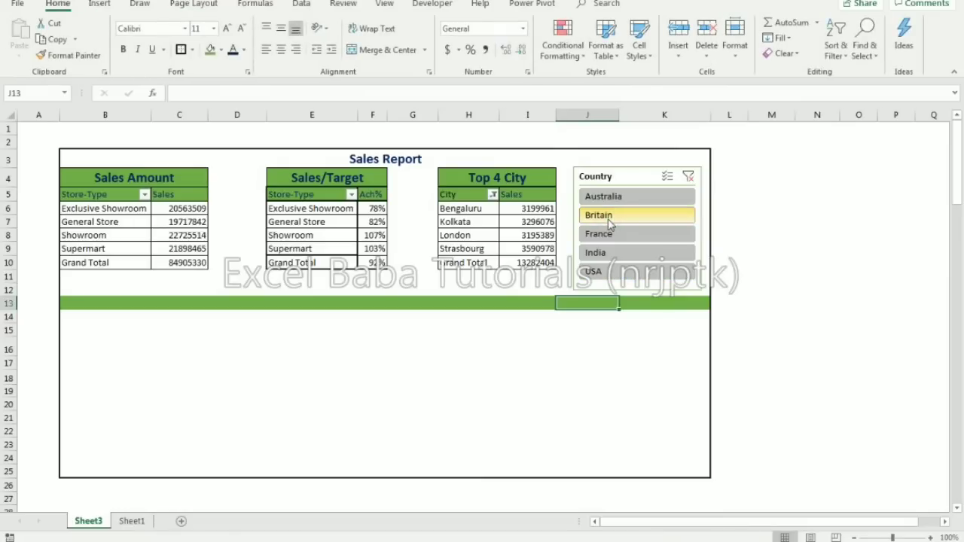
{"action": "left_click", "coordinate": [603, 197]}
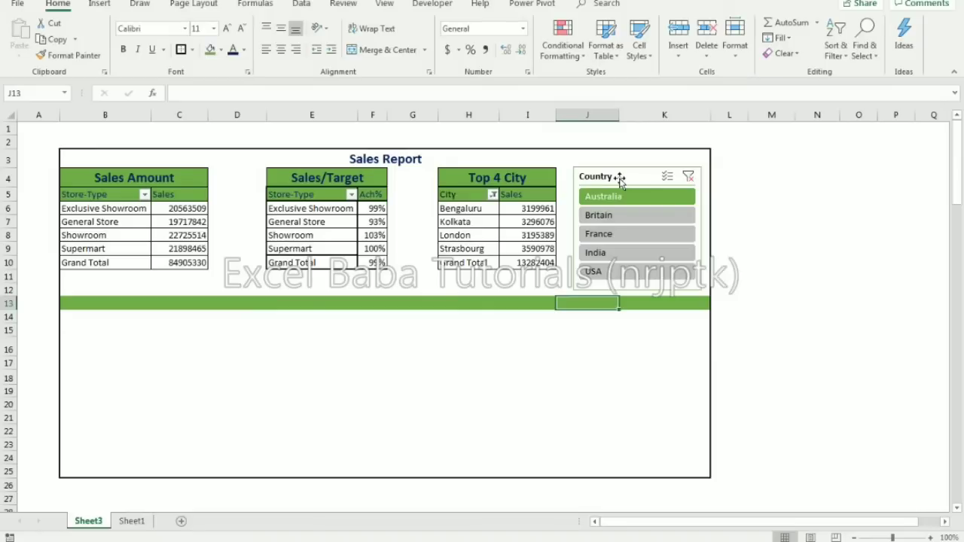
Connect the Country slicer to PivotTable2, PivotTable5 and PivotTable6 through its report connections.
{"action": "right_click", "coordinate": [619, 177]}
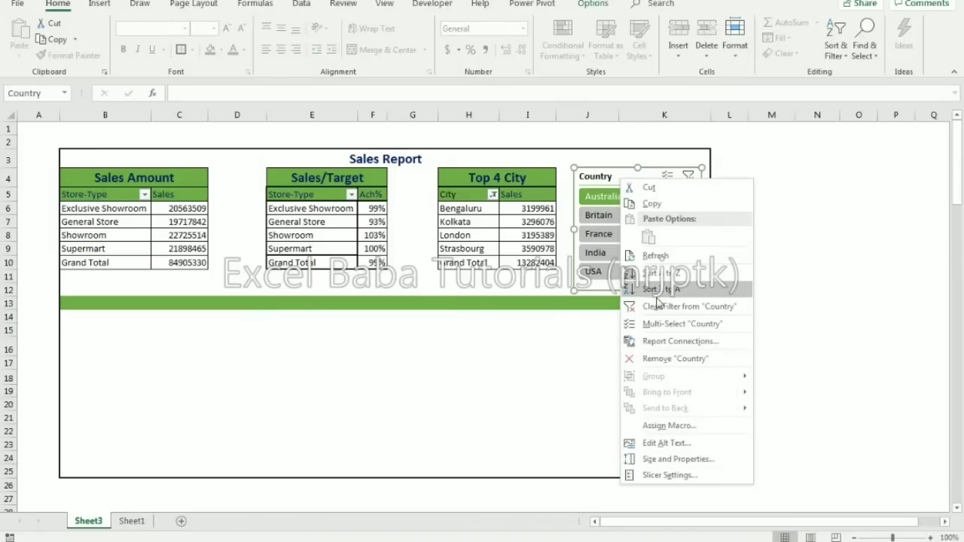
{"action": "left_click", "coordinate": [675, 343]}
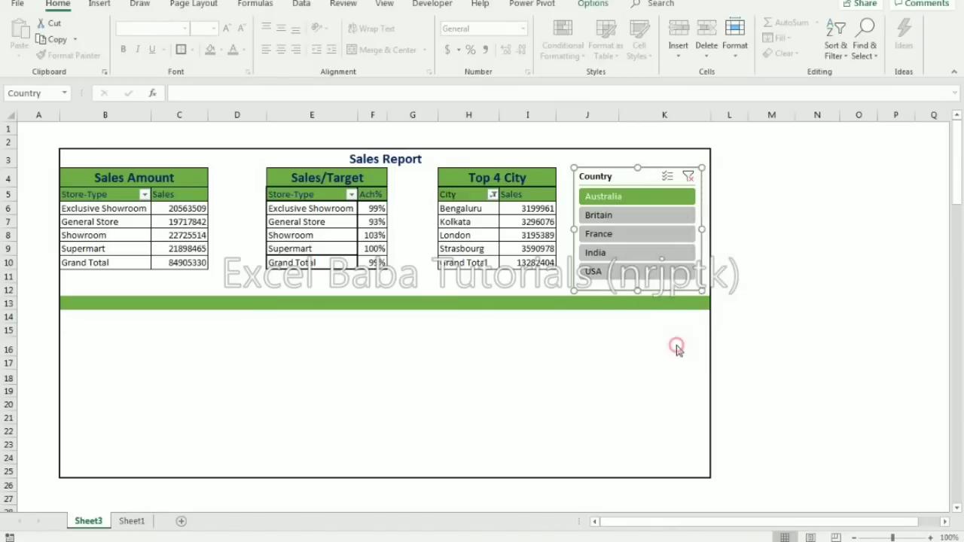
{"action": "left_click", "coordinate": [574, 348]}
{"action": "left_click", "coordinate": [574, 360]}
{"action": "left_click", "coordinate": [574, 372]}
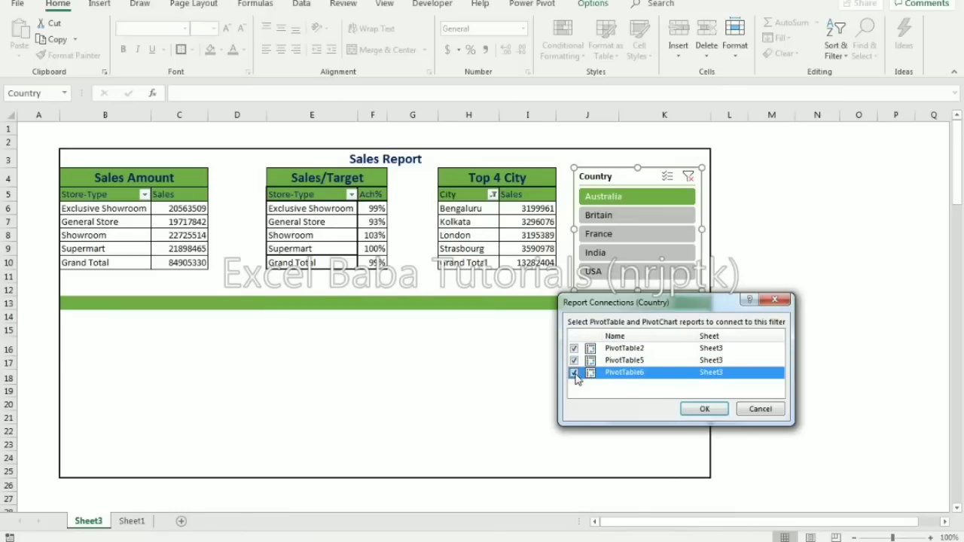
{"action": "left_click", "coordinate": [703, 411]}
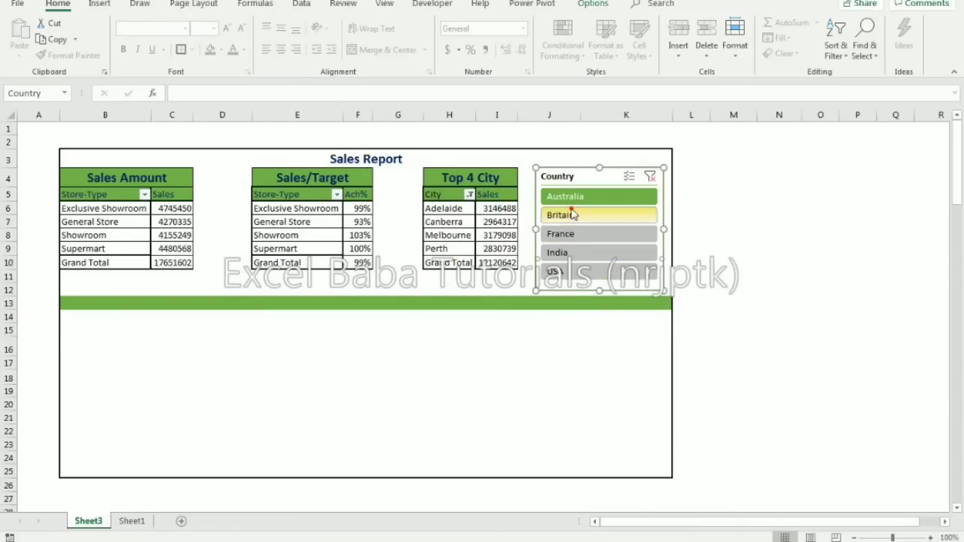
Filter all three PivotTables by Britain, France and finally India with the Country slicer.
{"action": "left_click", "coordinate": [573, 215]}
{"action": "left_click", "coordinate": [574, 235]}
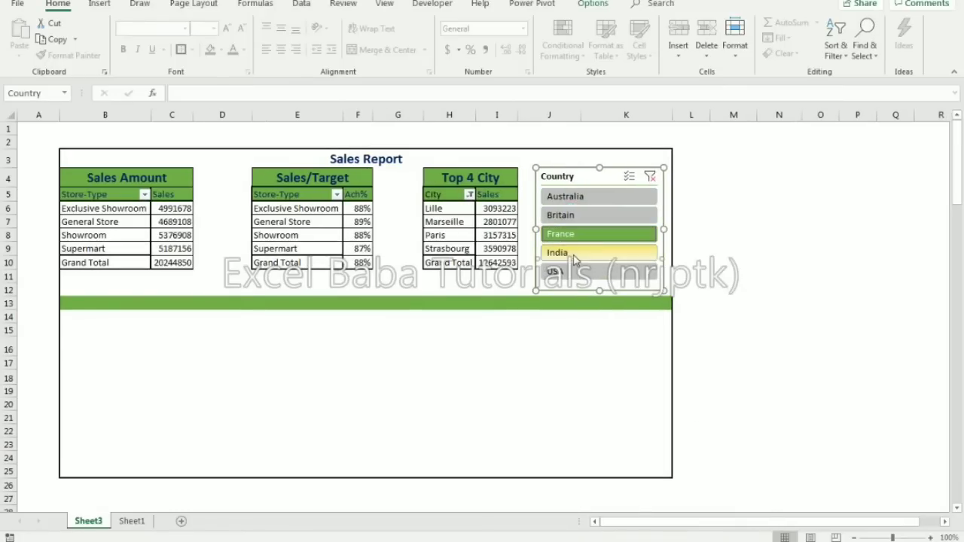
{"action": "left_click", "coordinate": [574, 257]}
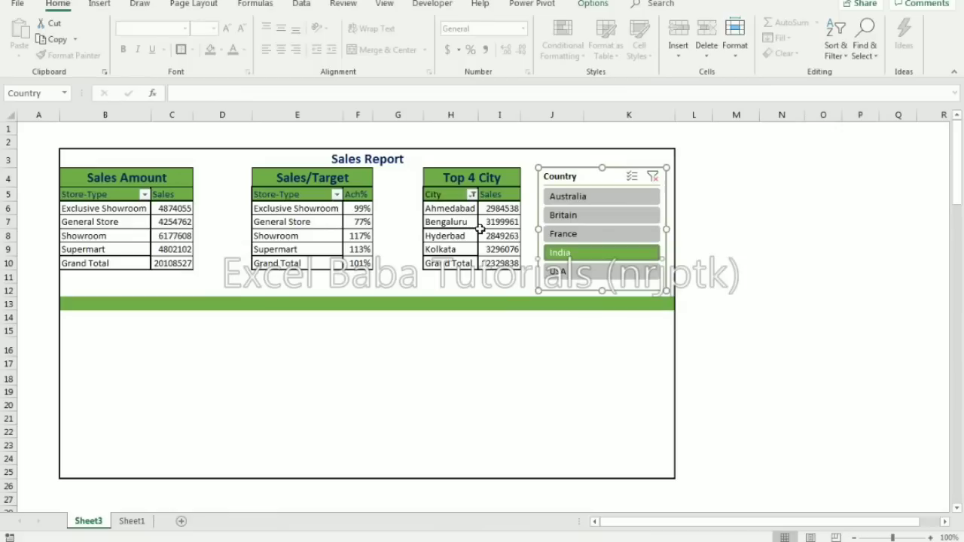
Insert a clustered column PivotChart from the Sales Amount PivotTable and place it below the tables in the report area.
{"action": "left_click", "coordinate": [113, 223]}
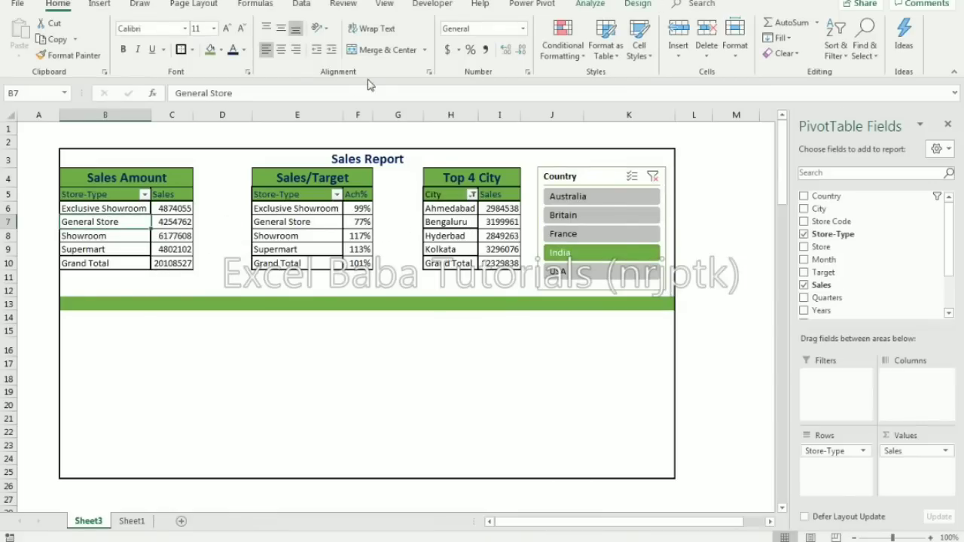
{"action": "left_click", "coordinate": [99, 4]}
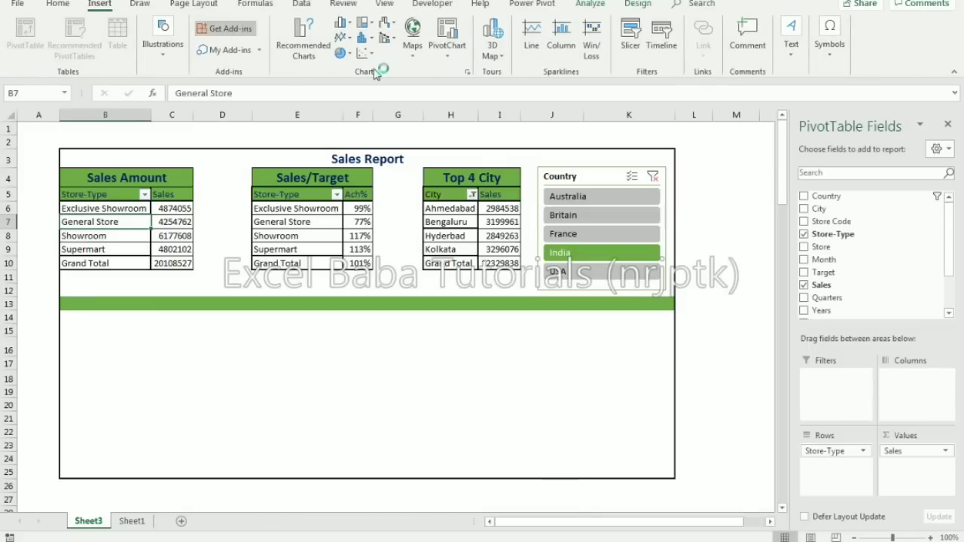
{"action": "left_click", "coordinate": [589, 5]}
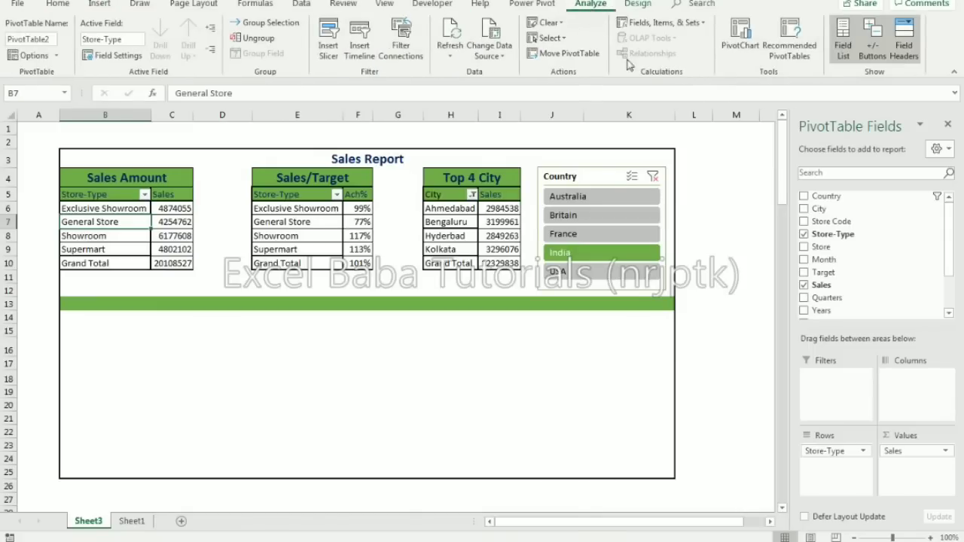
{"action": "left_click", "coordinate": [742, 42]}
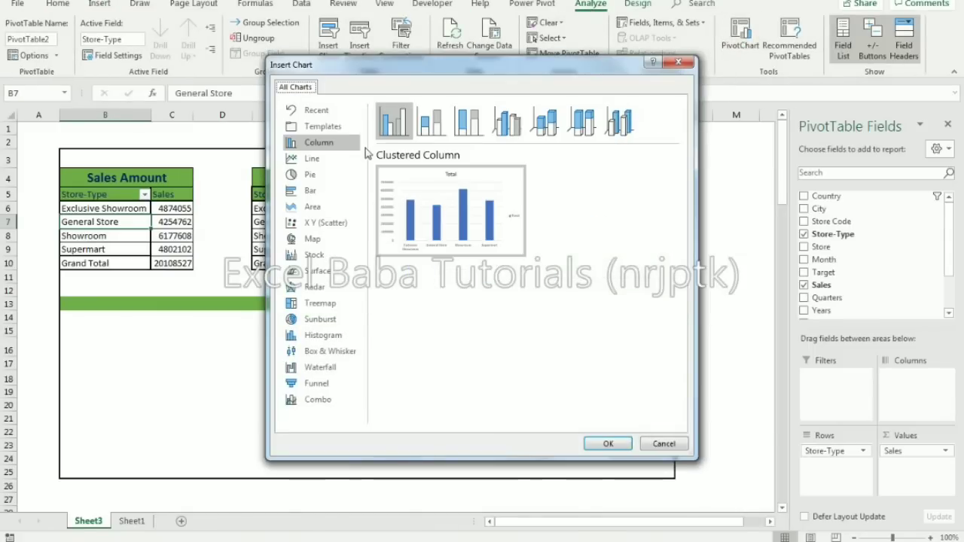
{"action": "left_click", "coordinate": [597, 444]}
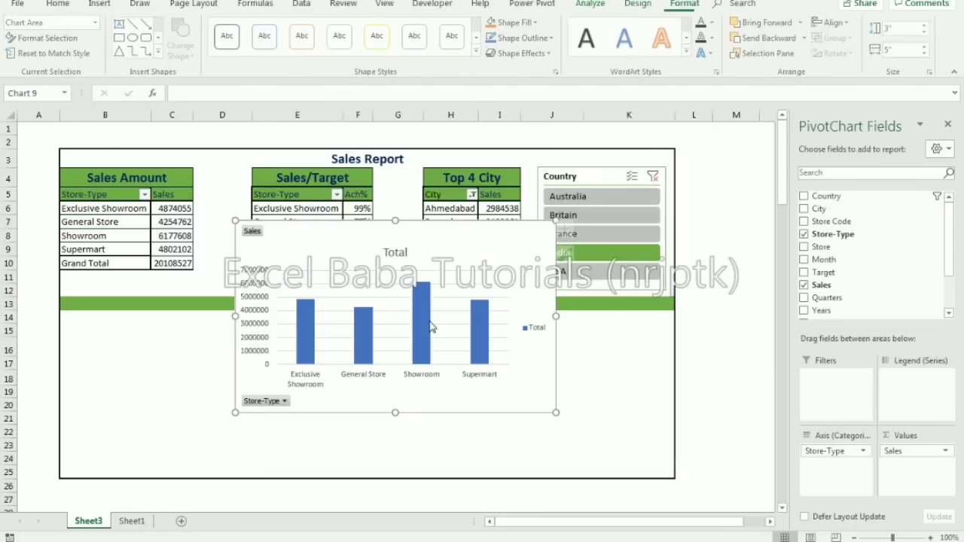
{"action": "left_click_drag", "start_coordinate": [422, 260], "coordinate": [288, 314]}
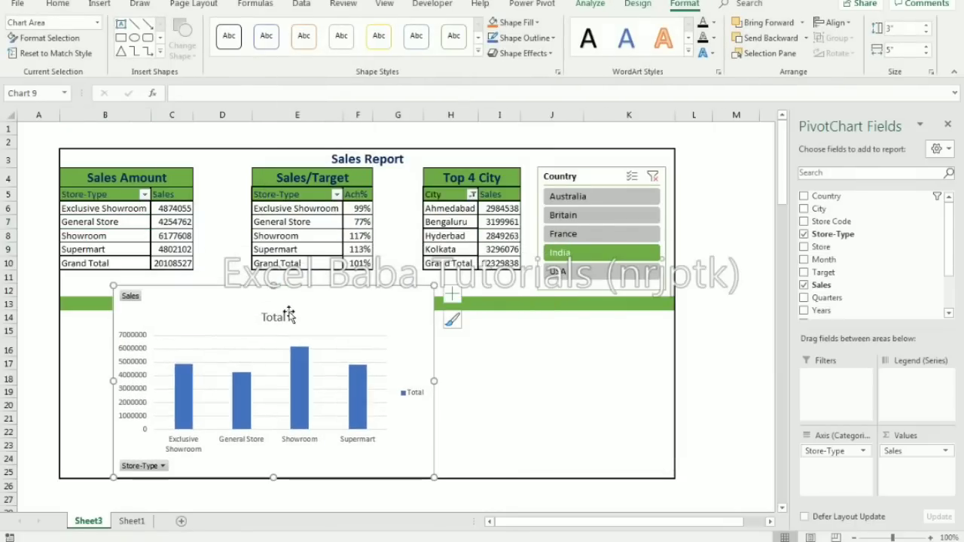
Hide all field buttons on the store-type sales PivotChart.
{"action": "left_click", "coordinate": [590, 5]}
{"action": "left_click", "coordinate": [732, 60]}
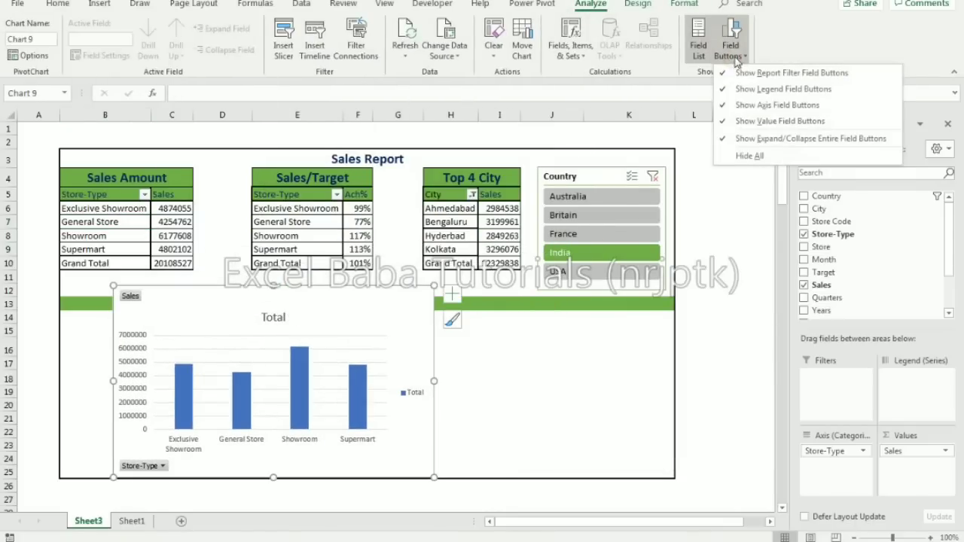
{"action": "left_click", "coordinate": [752, 154]}
Delete the Total title and the legend from the store-type sales chart.
{"action": "left_click", "coordinate": [276, 299]}
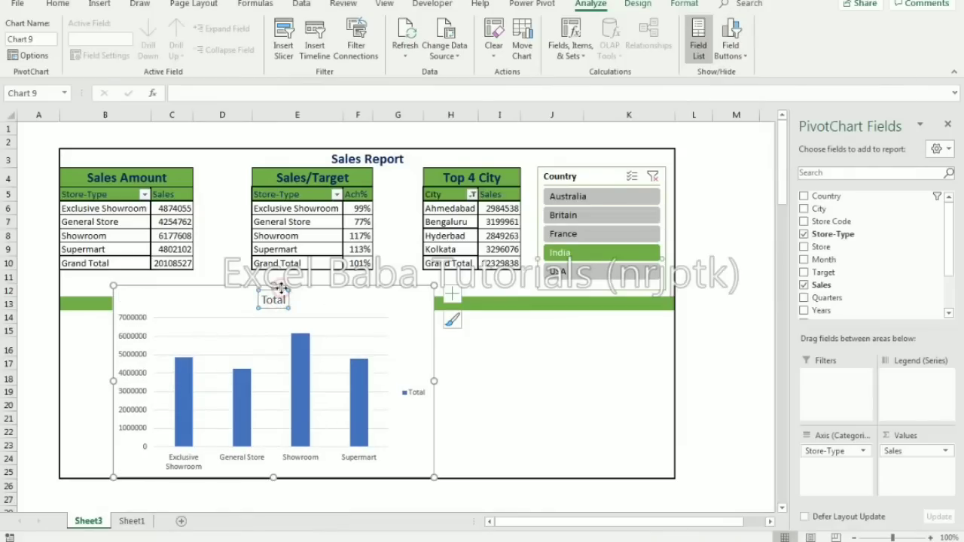
{"action": "key", "text": "Delete"}
{"action": "left_click", "coordinate": [412, 379]}
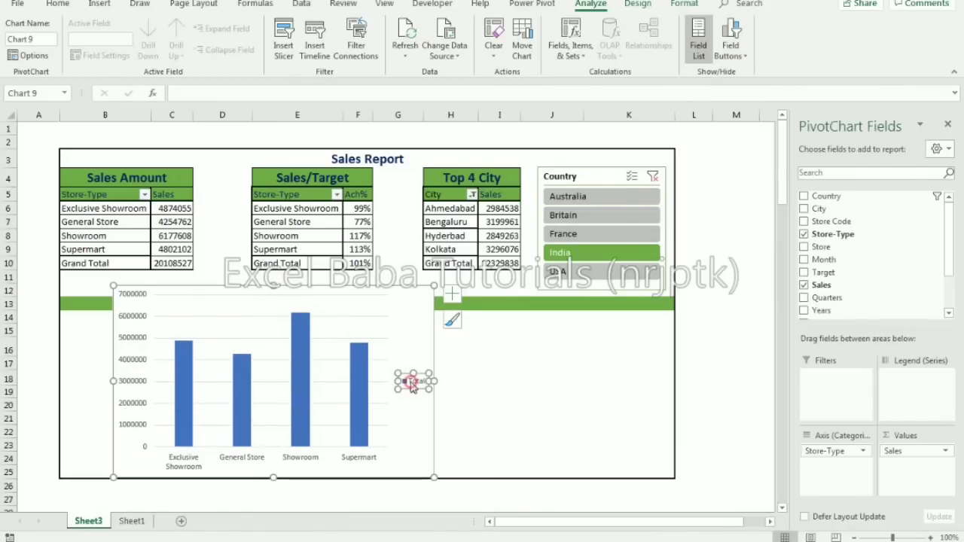
{"action": "key", "text": "Delete"}
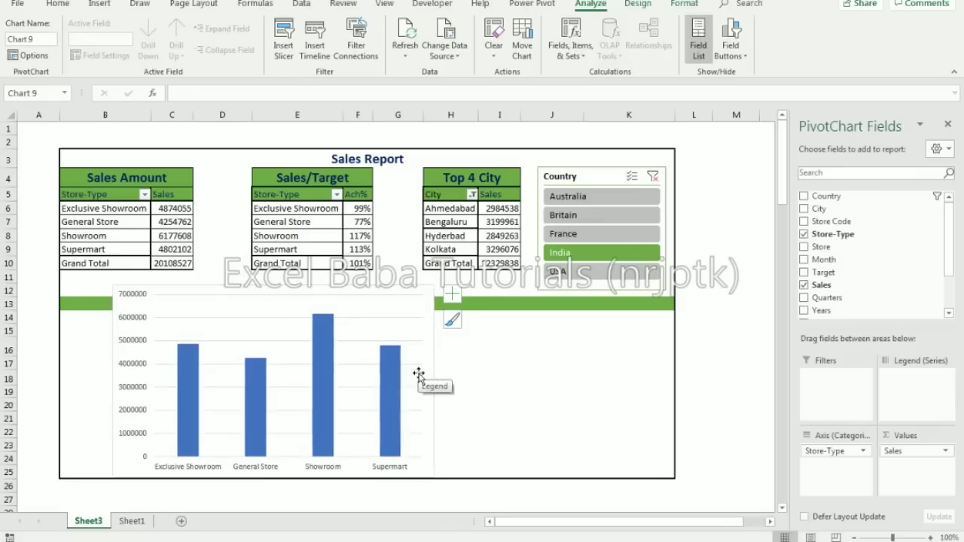
Shrink the store-type sales column chart and fit it under Sales Amount, inside the report border below the green band.
{"action": "left_click_drag", "start_coordinate": [434, 477], "coordinate": [390, 436]}
{"action": "left_click", "coordinate": [310, 330]}
{"action": "left_click_drag", "start_coordinate": [331, 313], "coordinate": [346, 306]}
{"action": "mouse_move", "coordinate": [136, 432]}
{"action": "left_mouse_down"}
{"action": "mouse_move", "coordinate": [88, 471]}
{"action": "mouse_move", "coordinate": [91, 459]}
{"action": "left_mouse_up"}
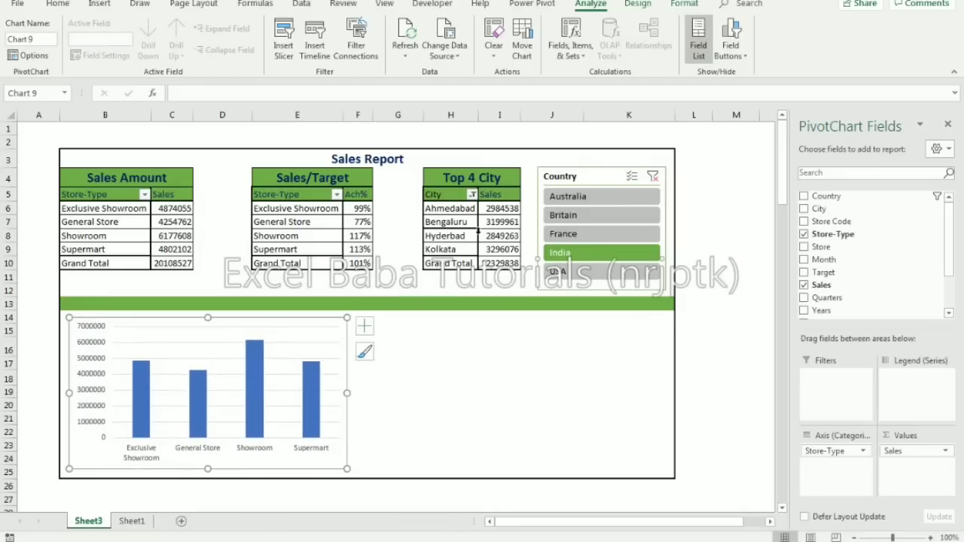
Insert a doughnut PivotChart from the Top 4 City PivotTable.
{"action": "left_click_drag", "start_coordinate": [455, 224], "coordinate": [454, 256]}
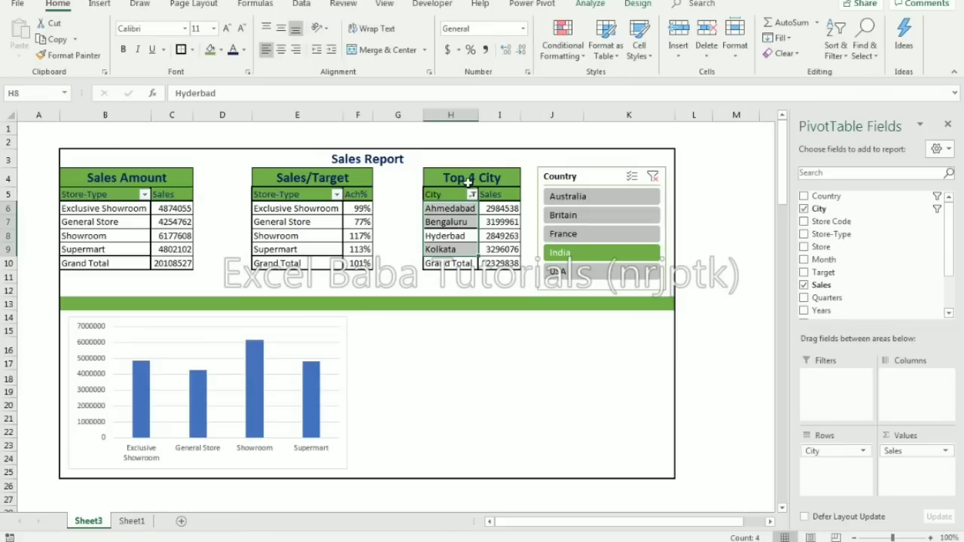
{"action": "left_click", "coordinate": [589, 4]}
{"action": "left_click", "coordinate": [741, 41]}
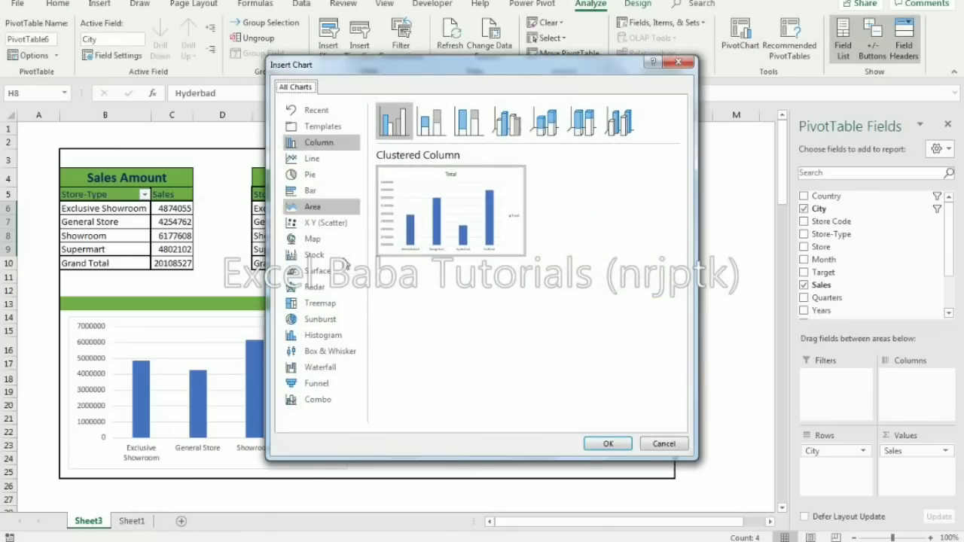
{"action": "left_click", "coordinate": [310, 174]}
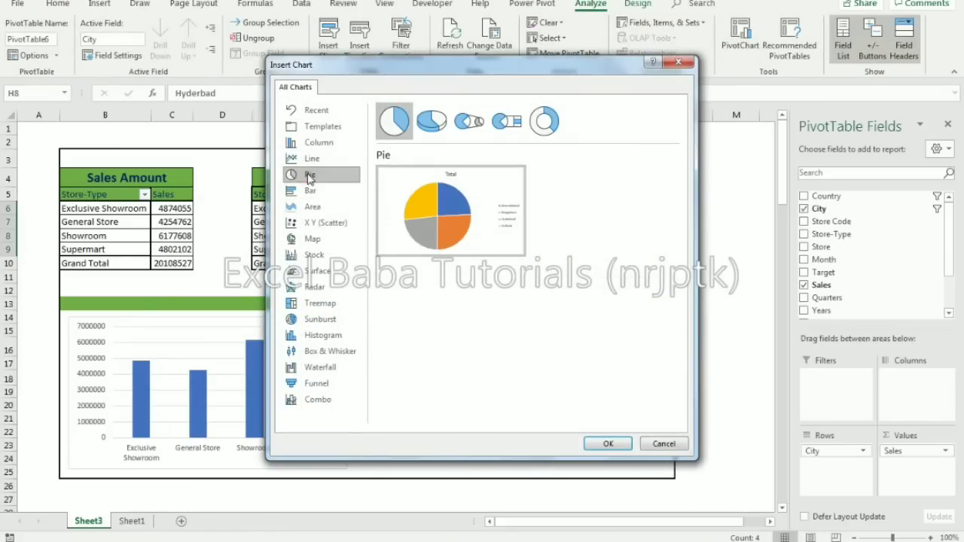
{"action": "left_click", "coordinate": [537, 134]}
{"action": "left_click", "coordinate": [610, 444]}
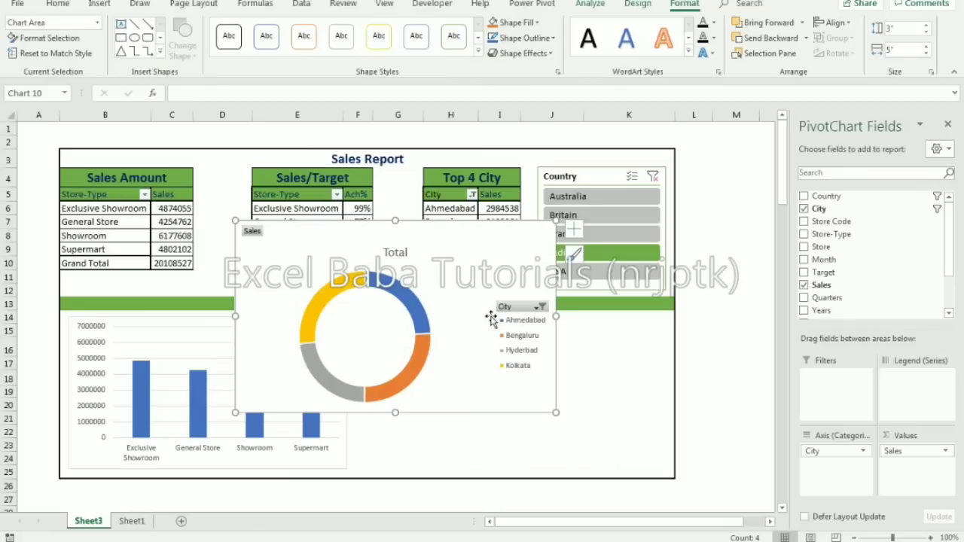
Hide all field buttons on the city doughnut chart.
{"action": "left_click", "coordinate": [587, 4]}
{"action": "left_click", "coordinate": [730, 50]}
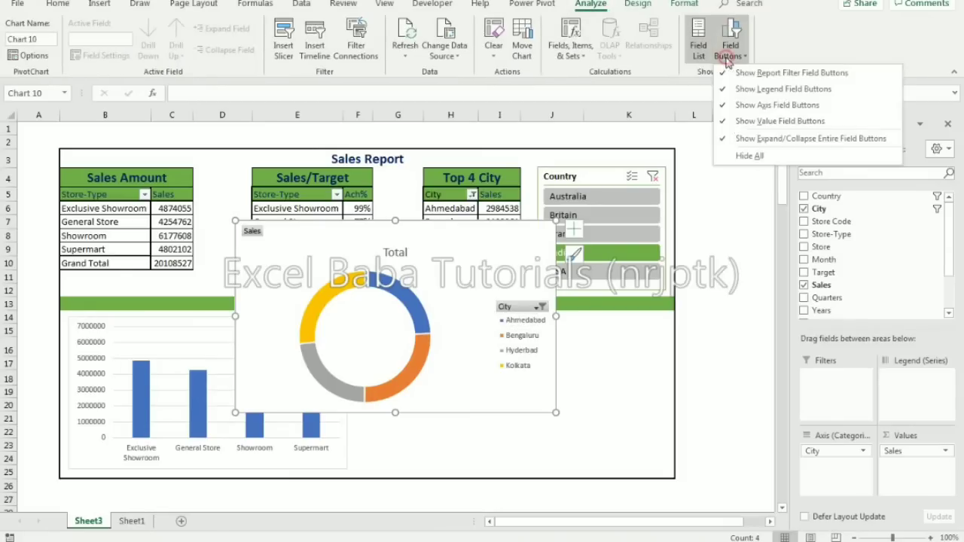
{"action": "left_click", "coordinate": [749, 156]}
Delete the doughnut chart's Total title and fit the chart, reduced in size, beside the column chart inside the report border.
{"action": "left_click", "coordinate": [405, 235]}
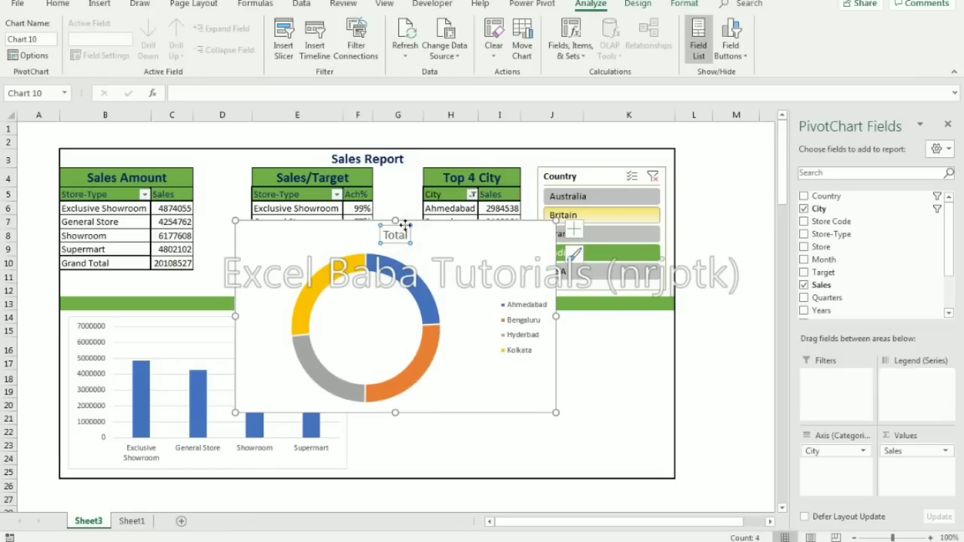
{"action": "key", "text": "Delete"}
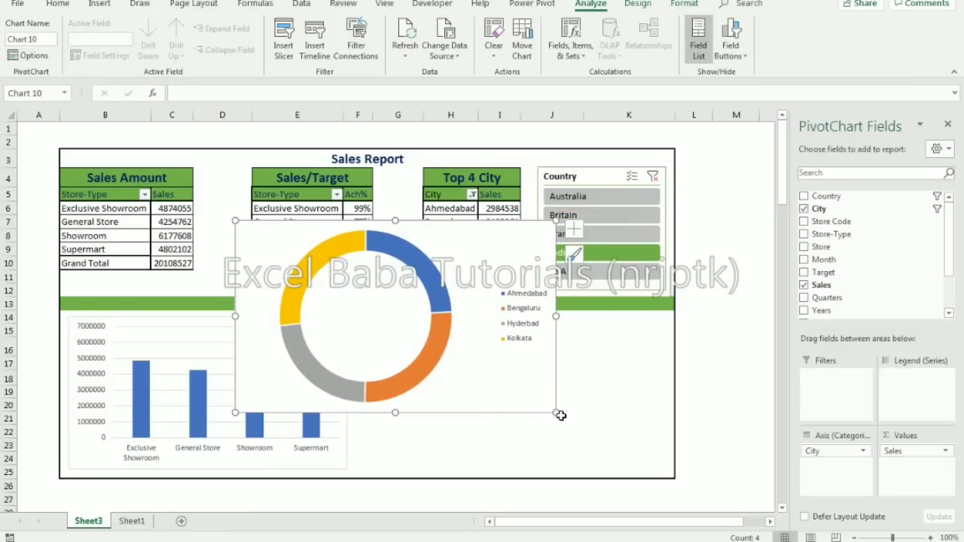
{"action": "left_click_drag", "start_coordinate": [555, 413], "coordinate": [507, 383]}
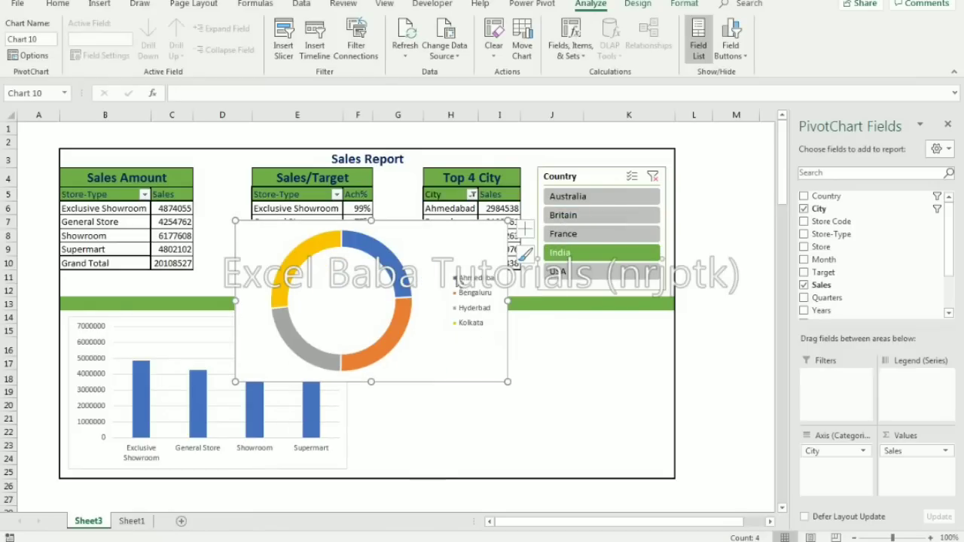
{"action": "left_click_drag", "start_coordinate": [432, 238], "coordinate": [572, 334]}
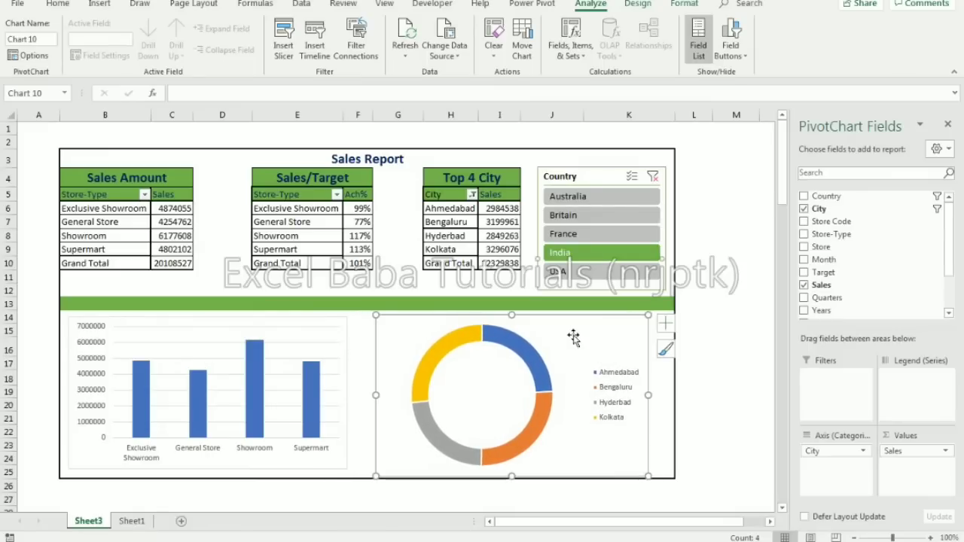
Test the slicer on the tables and charts by filtering Country to Britain, Australia, France and finally USA.
{"action": "left_click", "coordinate": [588, 218]}
{"action": "left_click", "coordinate": [570, 195]}
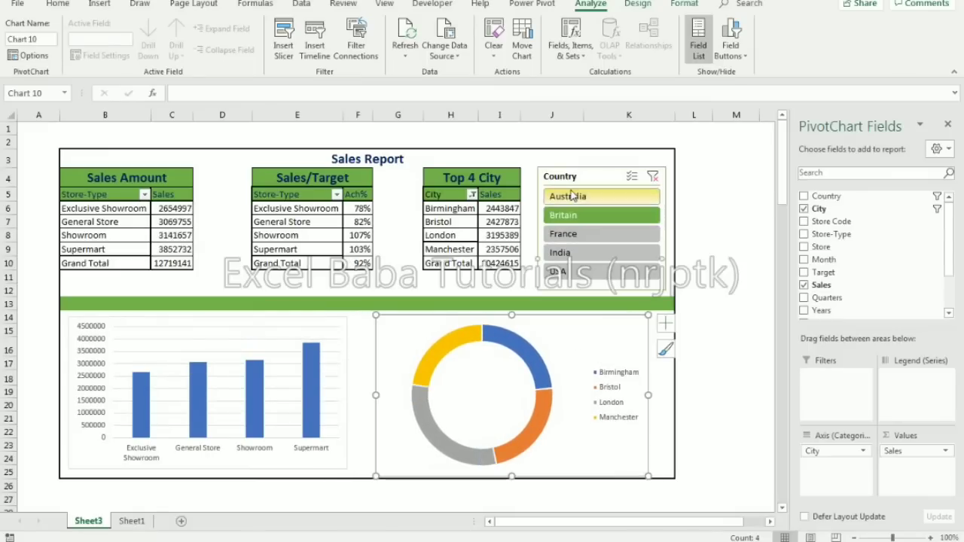
{"action": "left_click", "coordinate": [570, 232]}
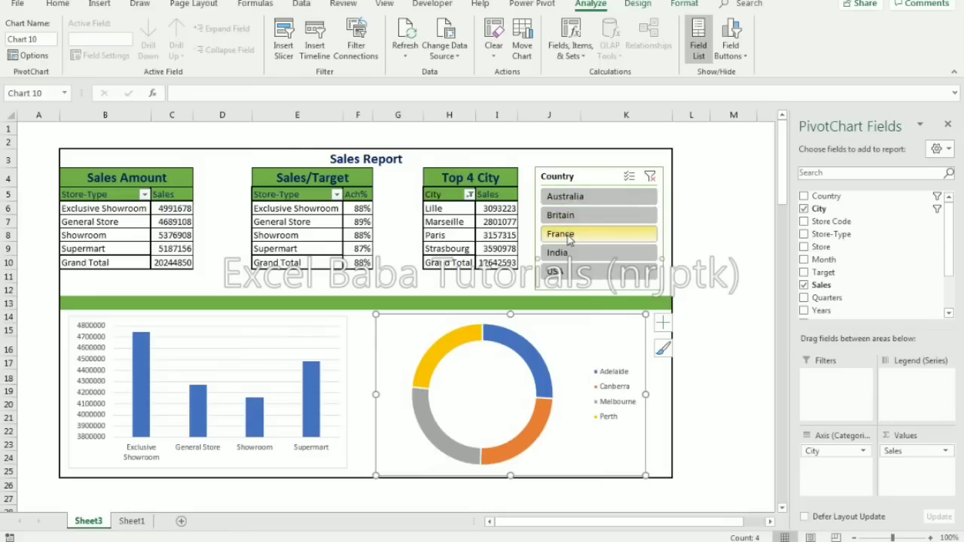
{"action": "left_click", "coordinate": [560, 272]}
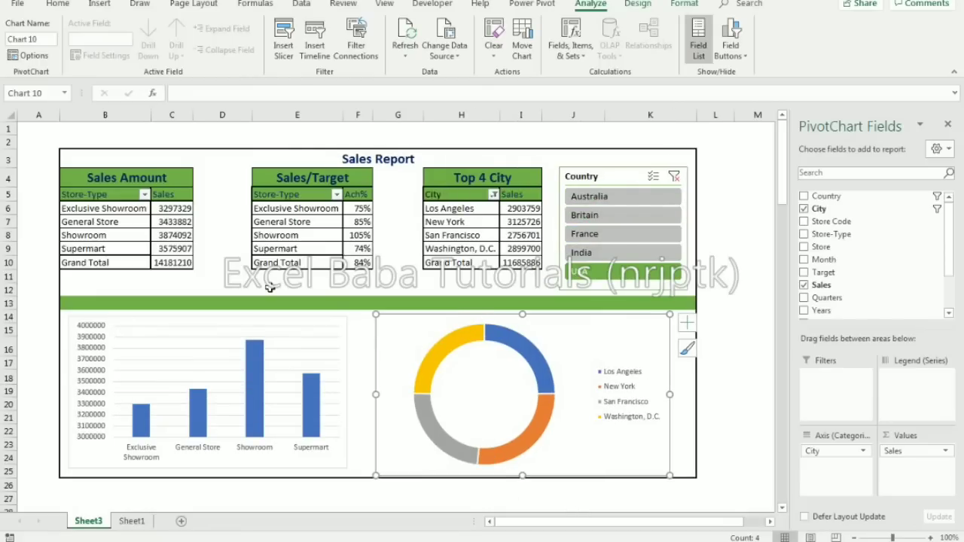
Widen column J slightly to give the Country slicer more room inside the report border.
{"action": "left_click", "coordinate": [183, 222]}
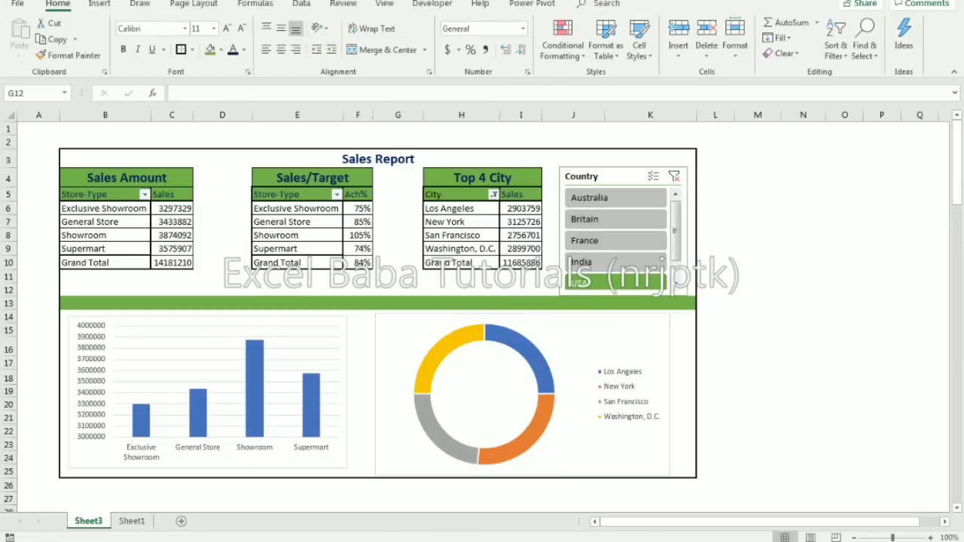
{"action": "left_click", "coordinate": [235, 211]}
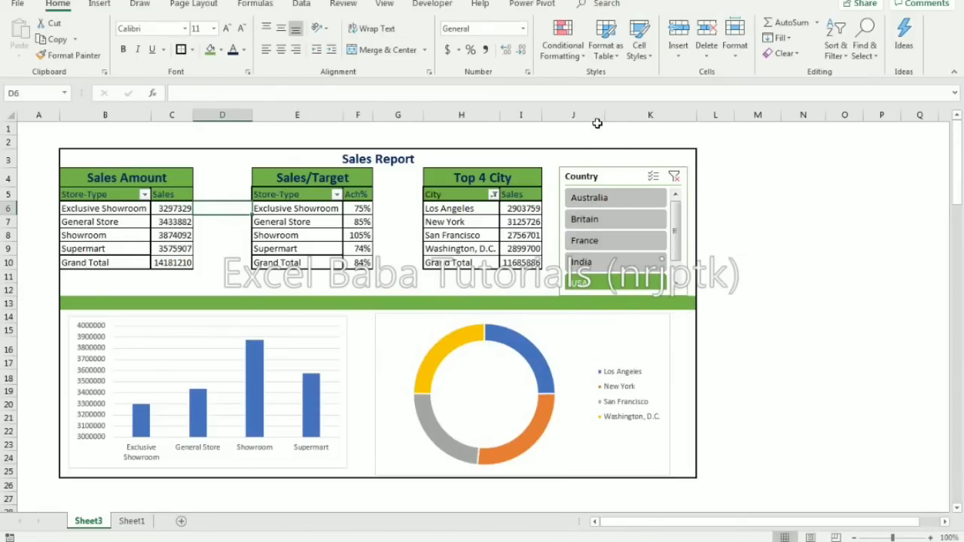
{"action": "left_click_drag", "start_coordinate": [608, 118], "coordinate": [616, 118]}
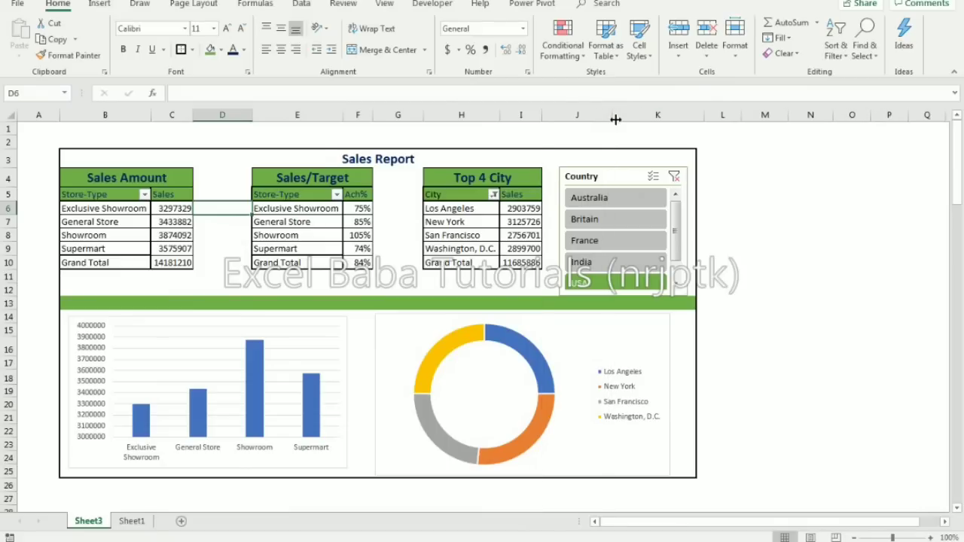
Resize the Country slicer to 1.8" wide and 1.63" high so it sits clear of the green band.
{"action": "left_click", "coordinate": [592, 177]}
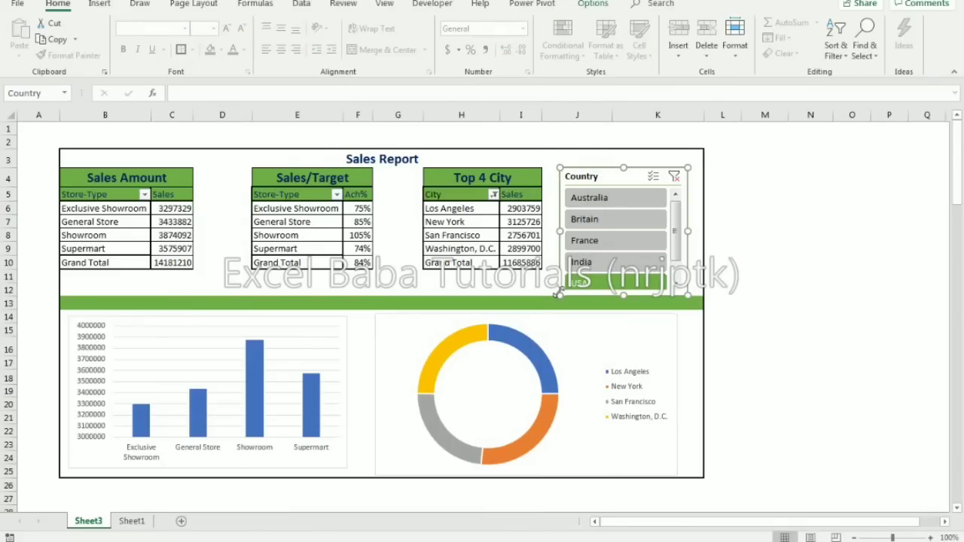
{"action": "left_click_drag", "start_coordinate": [558, 292], "coordinate": [570, 291]}
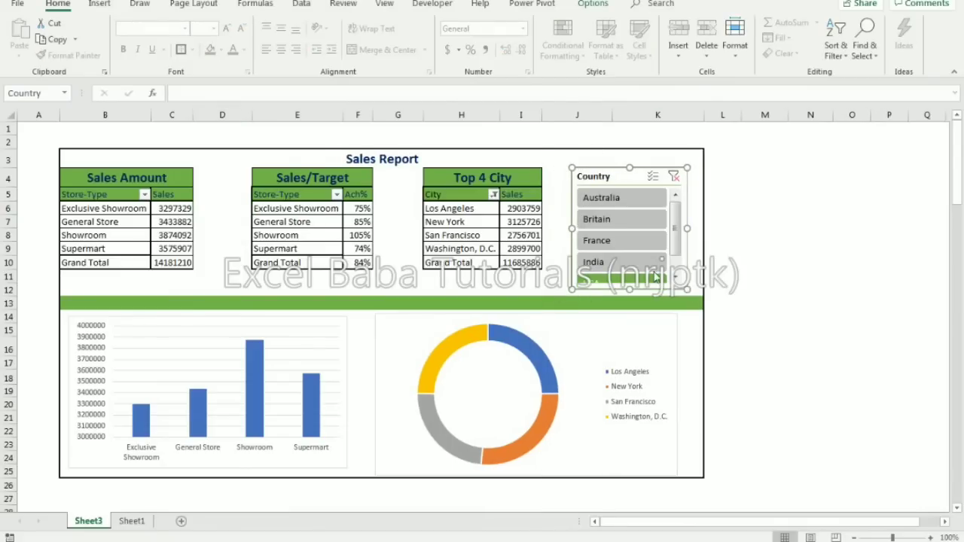
{"action": "left_click_drag", "start_coordinate": [687, 231], "coordinate": [688, 230]}
{"action": "left_click", "coordinate": [594, 5]}
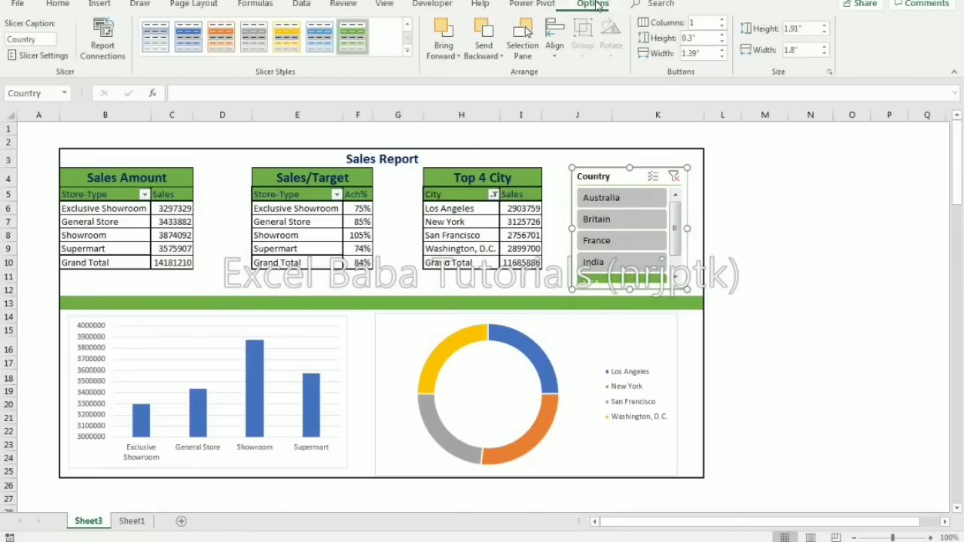
{"action": "left_click", "coordinate": [826, 33]}
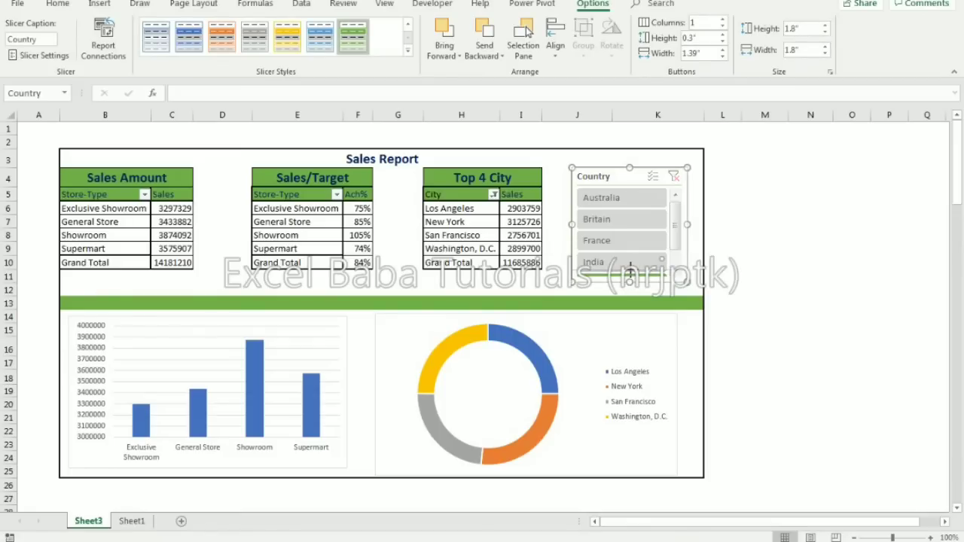
{"action": "left_click_drag", "start_coordinate": [630, 275], "coordinate": [629, 268]}
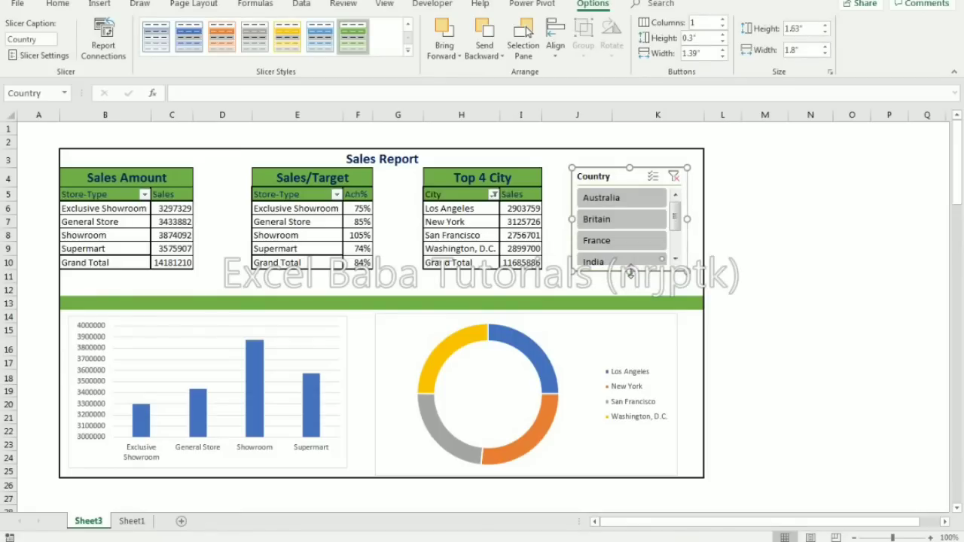
Set the Country slicer's button height to 0.2" so all countries fit without scrolling.
{"action": "left_click_drag", "start_coordinate": [675, 228], "coordinate": [675, 248]}
{"action": "left_click", "coordinate": [675, 212]}
{"action": "left_click", "coordinate": [722, 42]}
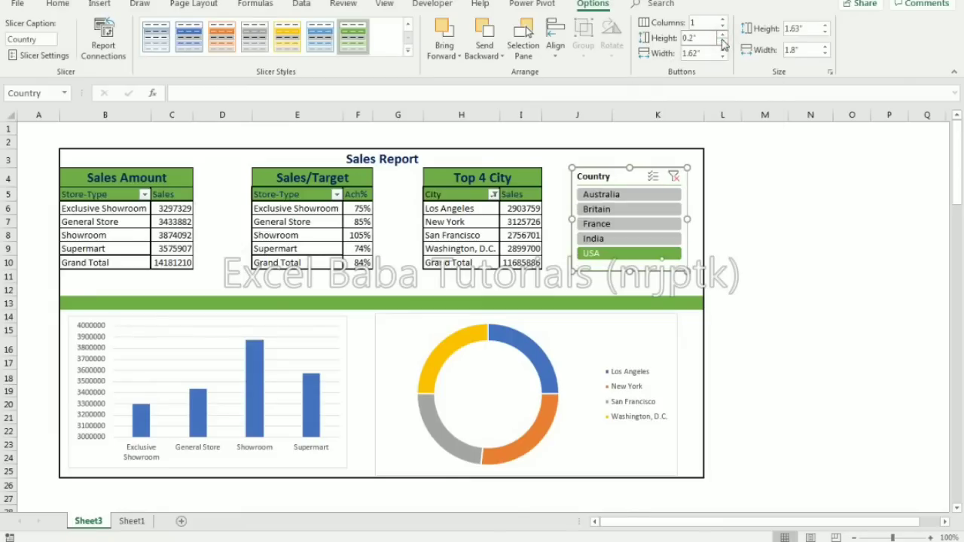
Filter the dashboard by France, Britain, Australia, France again and finally Britain with the Country slicer.
{"action": "left_click", "coordinate": [608, 225]}
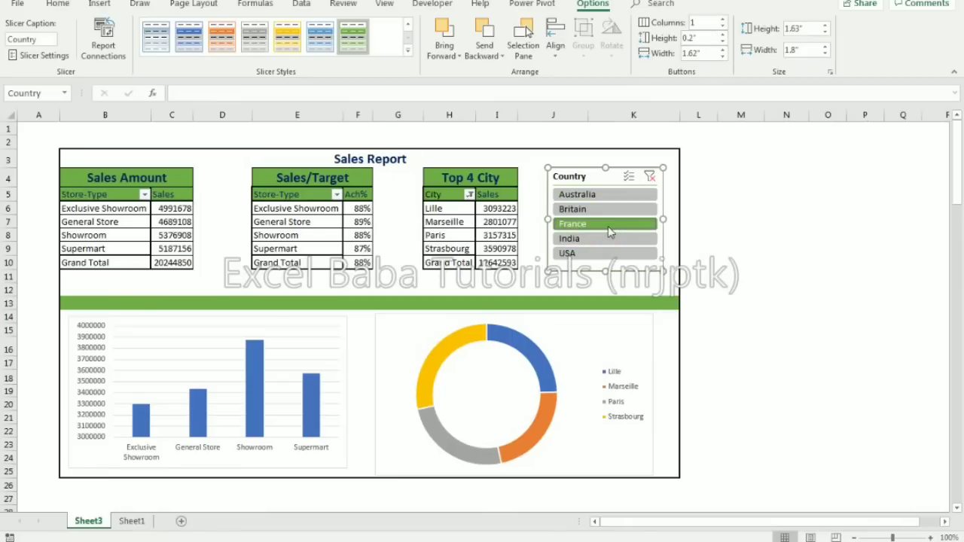
{"action": "left_click", "coordinate": [602, 209]}
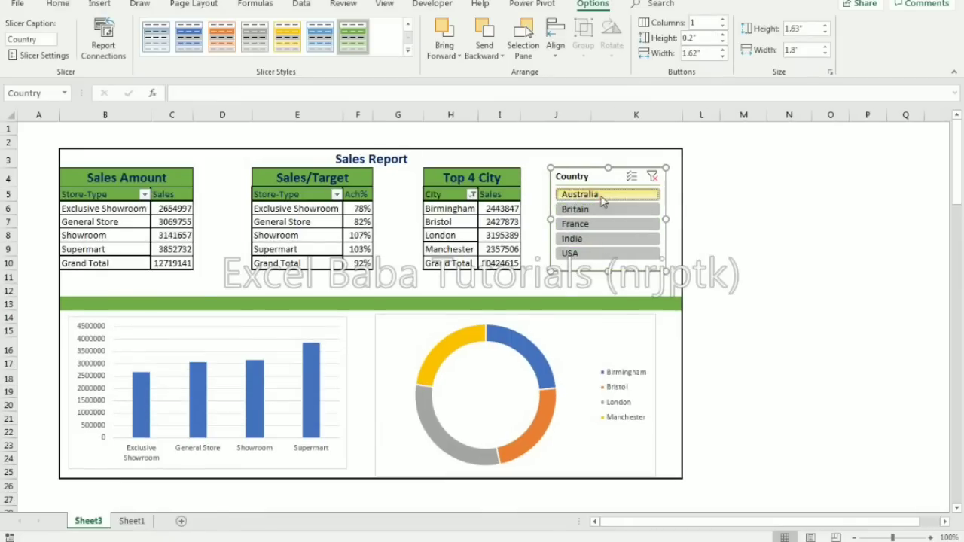
{"action": "left_click", "coordinate": [601, 196]}
{"action": "left_click", "coordinate": [600, 225]}
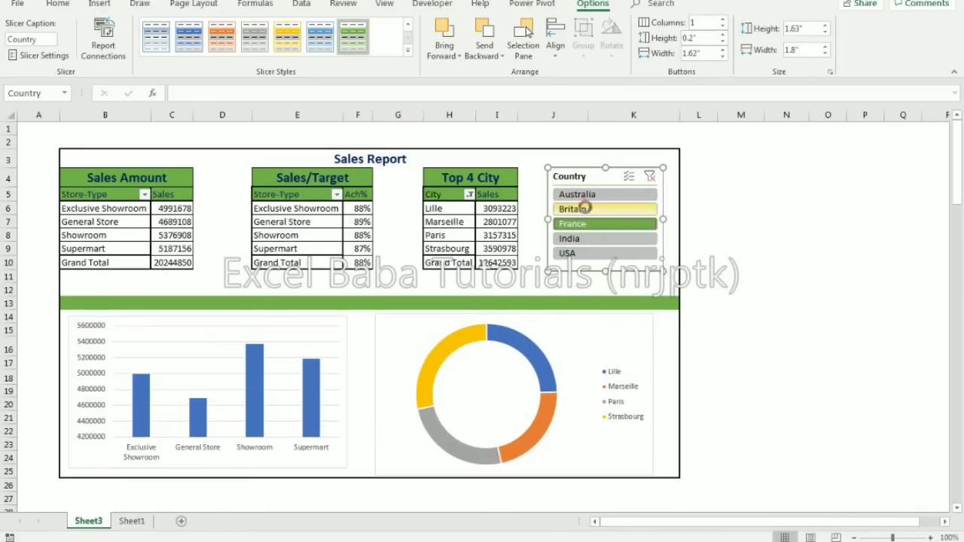
{"action": "left_click", "coordinate": [587, 210]}
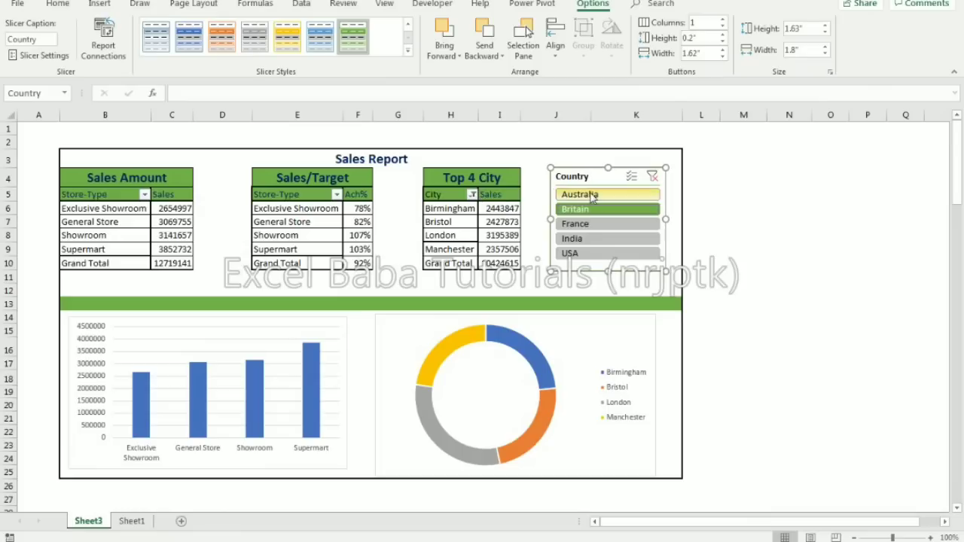
Create a new slicer style and give its Header element a green fill matching the table headers.
{"action": "left_click", "coordinate": [408, 50]}
{"action": "left_click", "coordinate": [202, 181]}
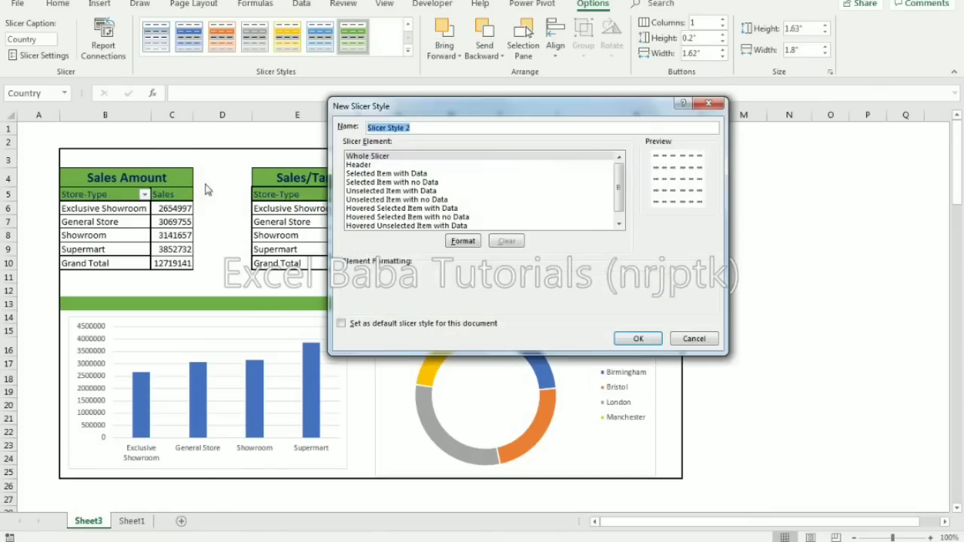
{"action": "left_click", "coordinate": [360, 165]}
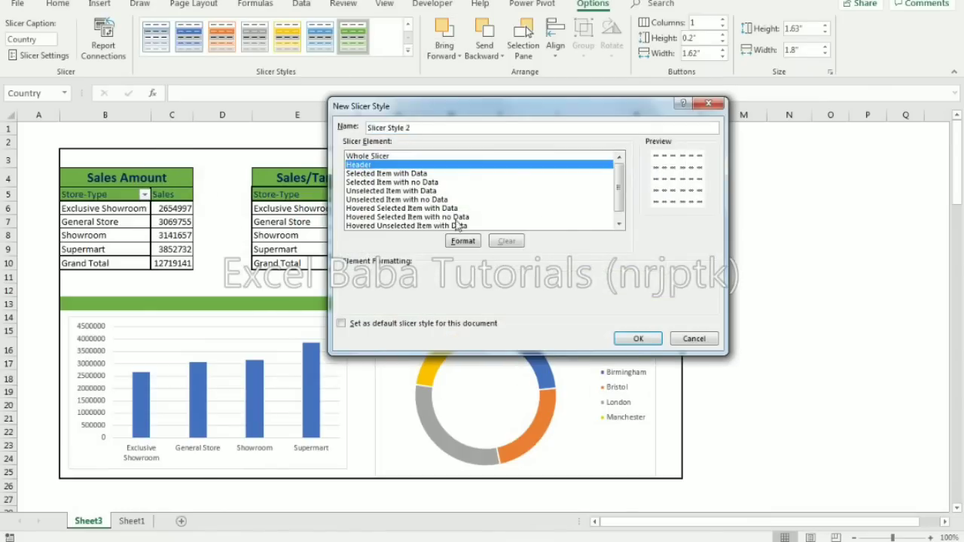
{"action": "left_click", "coordinate": [473, 242]}
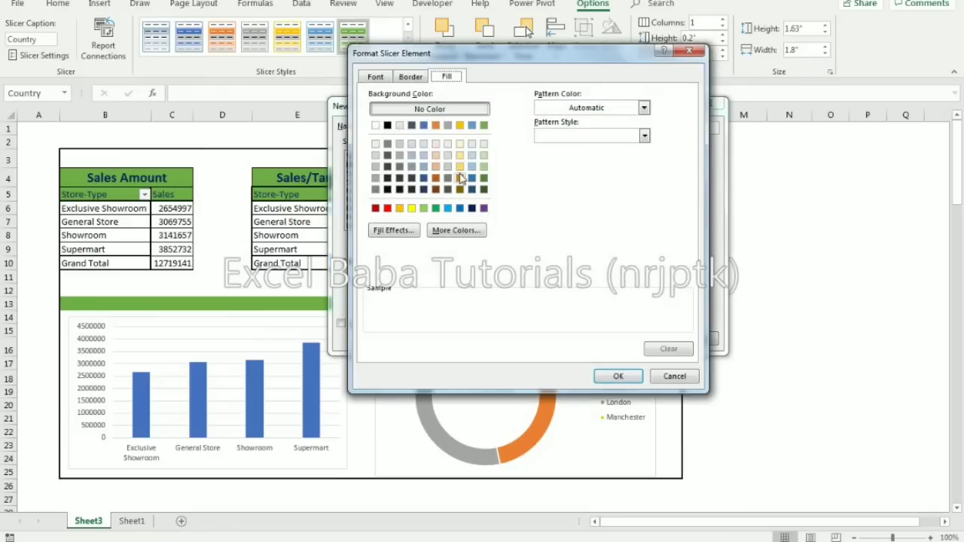
{"action": "left_click", "coordinate": [484, 125]}
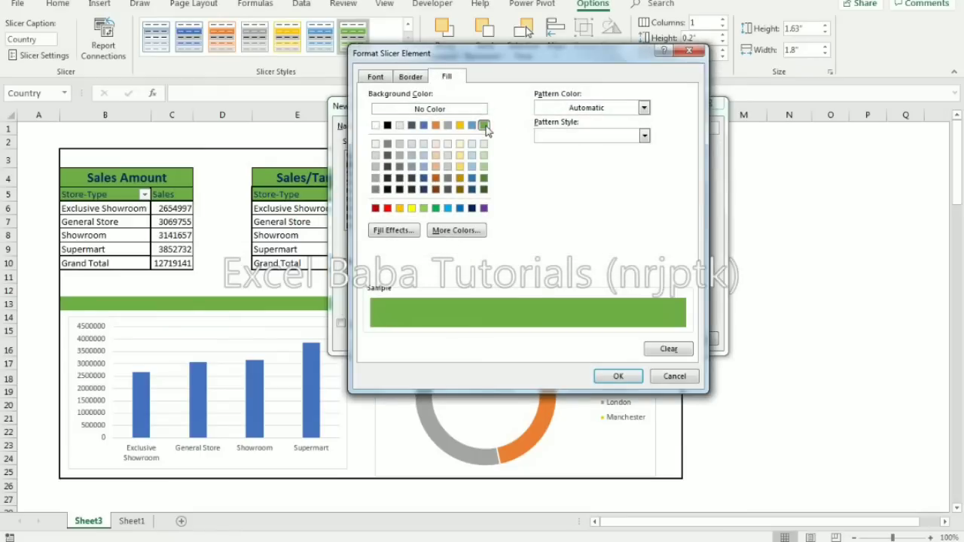
Add an outline border and dark blue font colour to the new slicer style's Header element.
{"action": "left_click", "coordinate": [408, 77]}
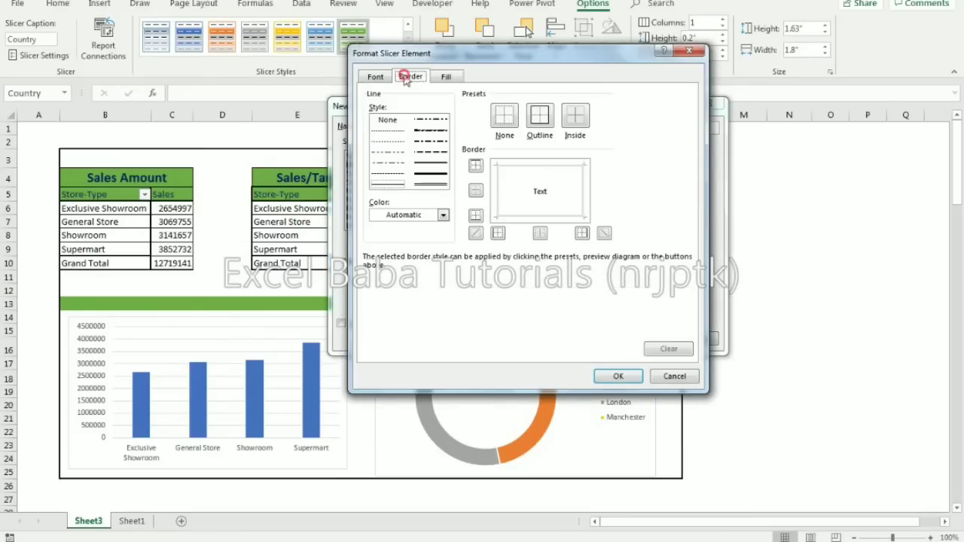
{"action": "left_click", "coordinate": [531, 113]}
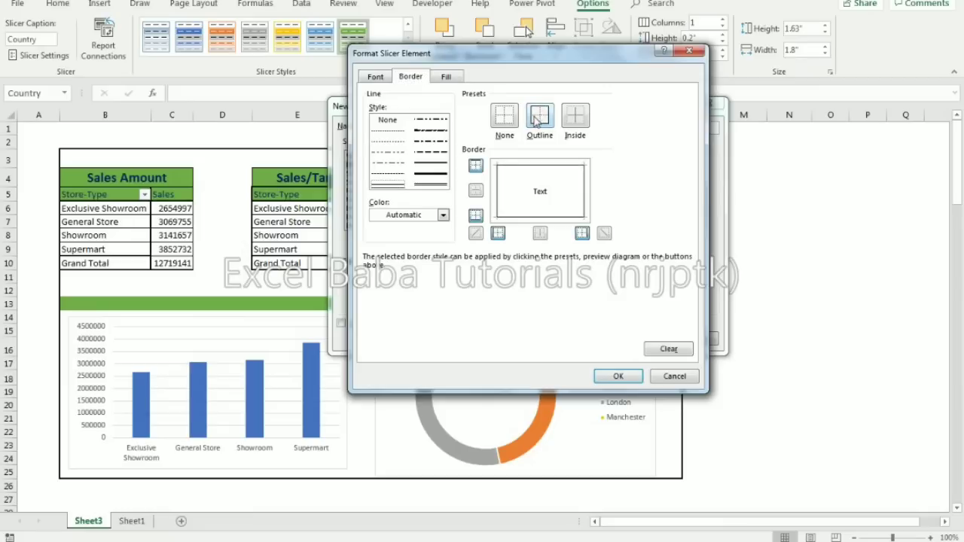
{"action": "left_click", "coordinate": [375, 78]}
{"action": "left_click", "coordinate": [564, 189]}
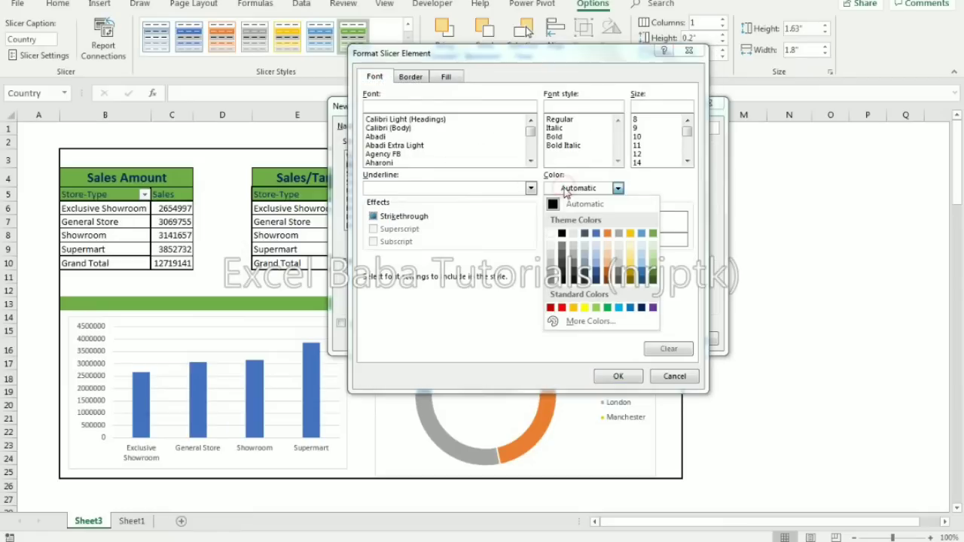
{"action": "left_click", "coordinate": [642, 308]}
{"action": "left_click", "coordinate": [616, 377]}
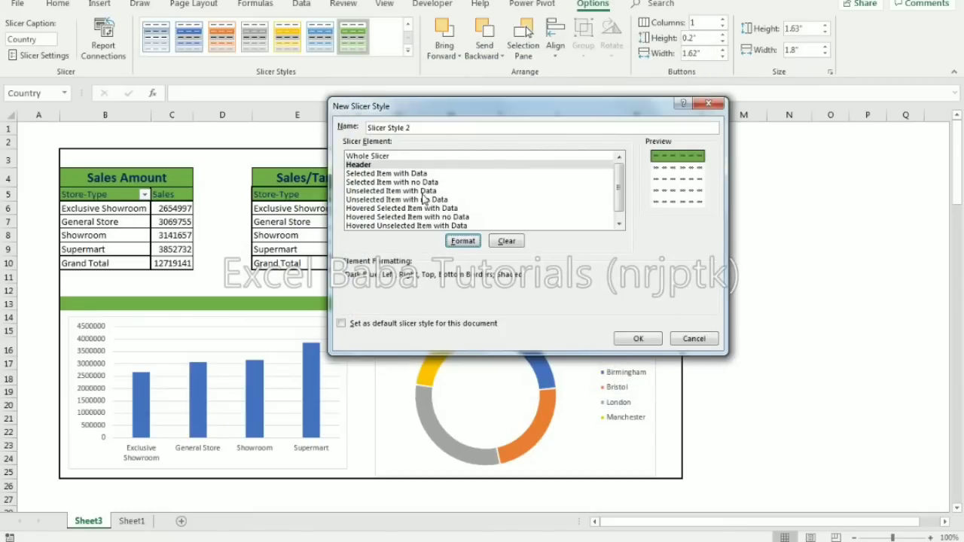
{"action": "left_click_drag", "start_coordinate": [453, 115], "coordinate": [666, 107]}
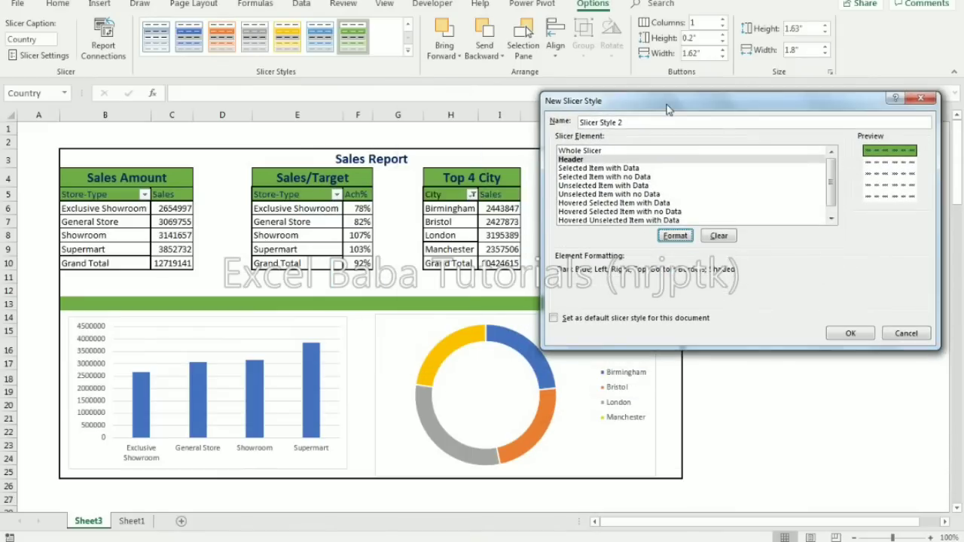
Give the new slicer style's Selected Item with Data element a light gold background fill.
{"action": "left_click", "coordinate": [623, 170]}
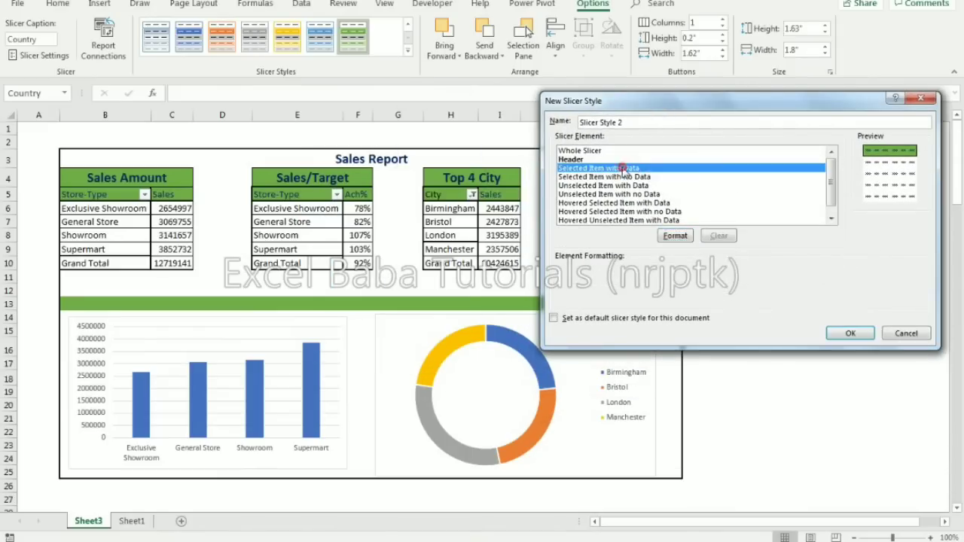
{"action": "left_click", "coordinate": [671, 237]}
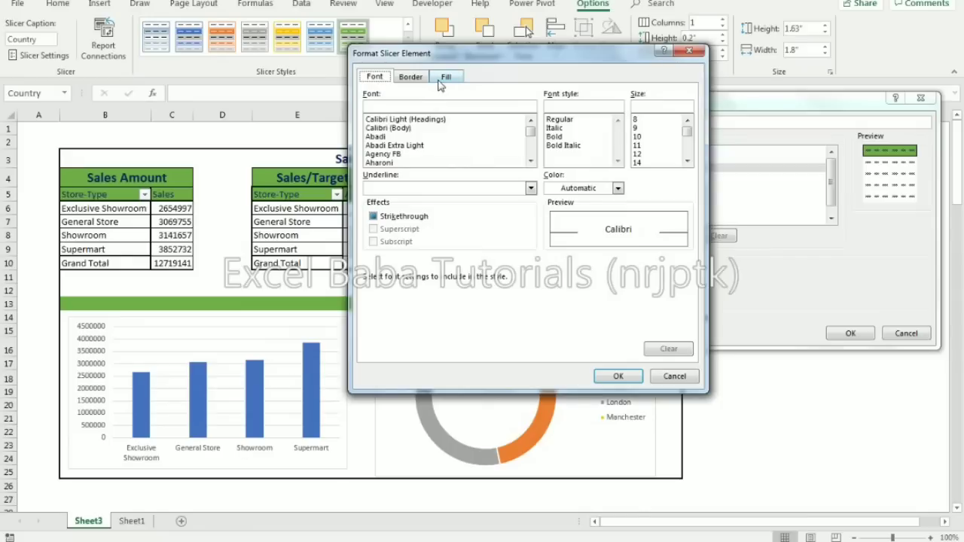
{"action": "left_click", "coordinate": [444, 78]}
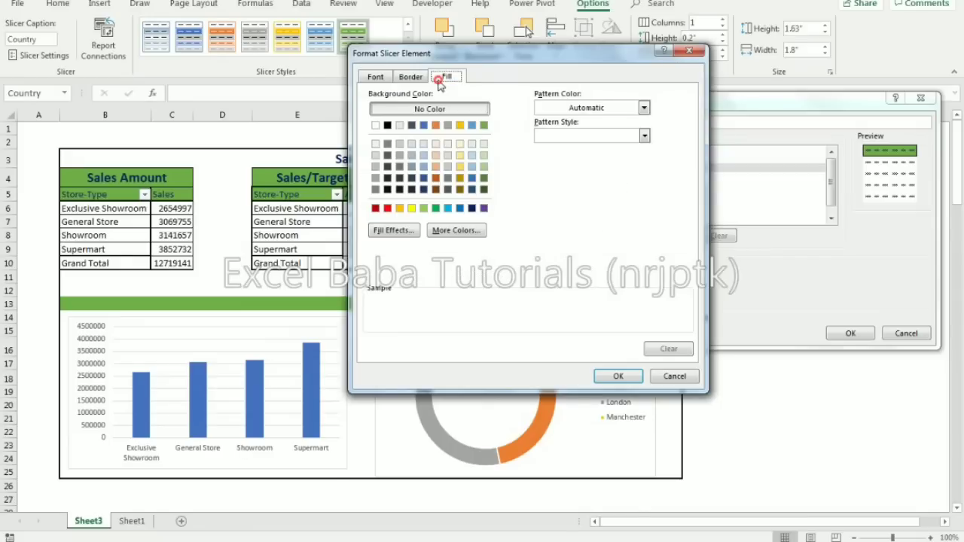
{"action": "left_click", "coordinate": [459, 126]}
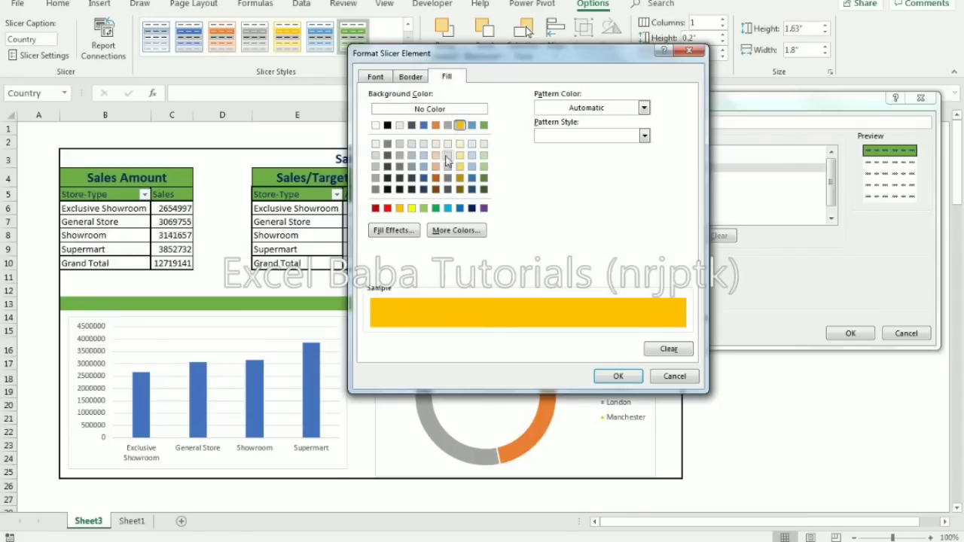
{"action": "left_click", "coordinate": [459, 143]}
{"action": "left_click", "coordinate": [459, 155]}
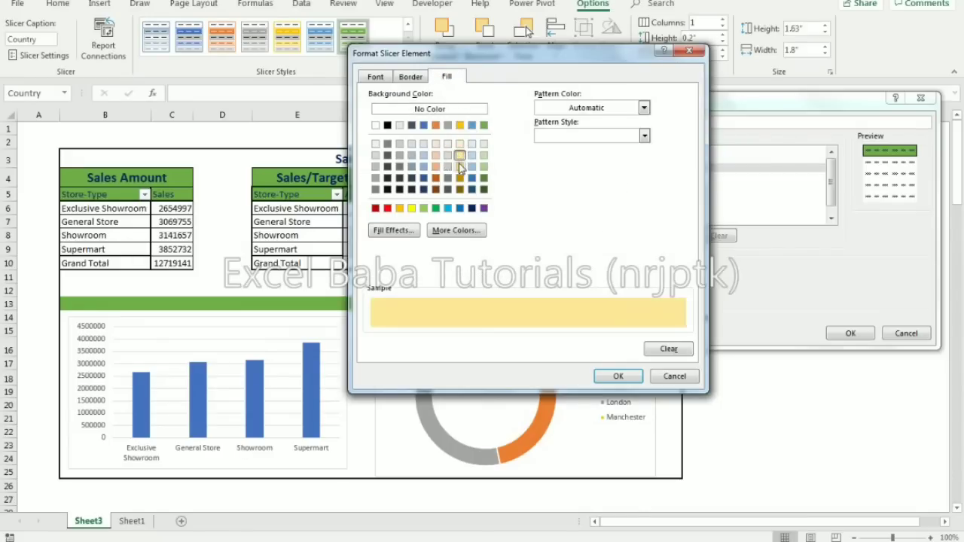
{"action": "left_click", "coordinate": [459, 166]}
{"action": "left_click", "coordinate": [618, 376]}
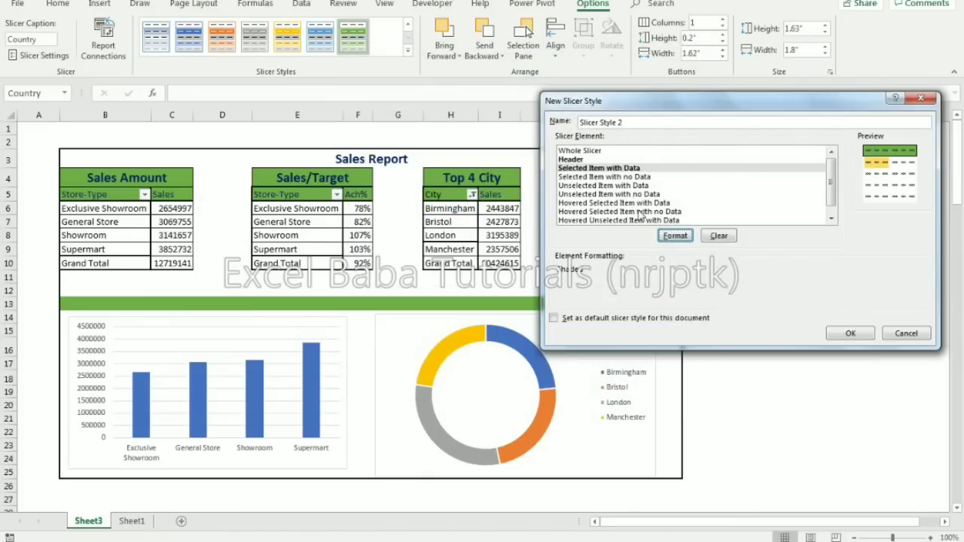
Add an outline border to the new slicer style's Whole Slicer element.
{"action": "left_click", "coordinate": [595, 151]}
{"action": "left_click", "coordinate": [675, 235]}
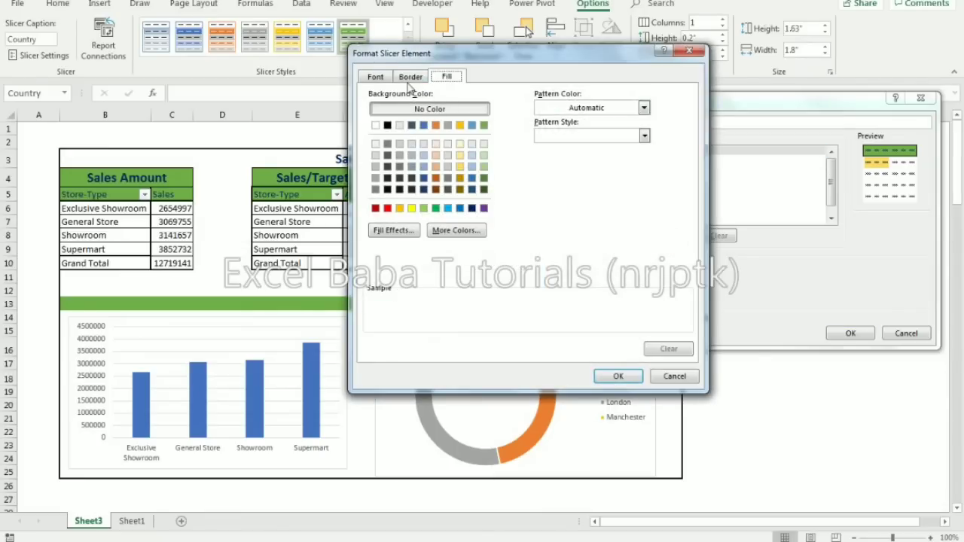
{"action": "left_click", "coordinate": [410, 78]}
{"action": "left_click", "coordinate": [539, 117]}
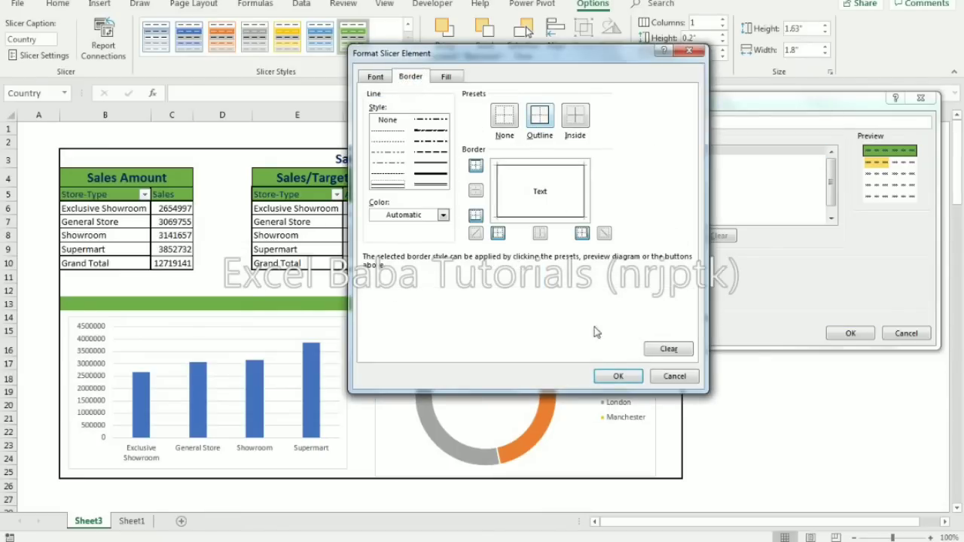
{"action": "left_click", "coordinate": [609, 378]}
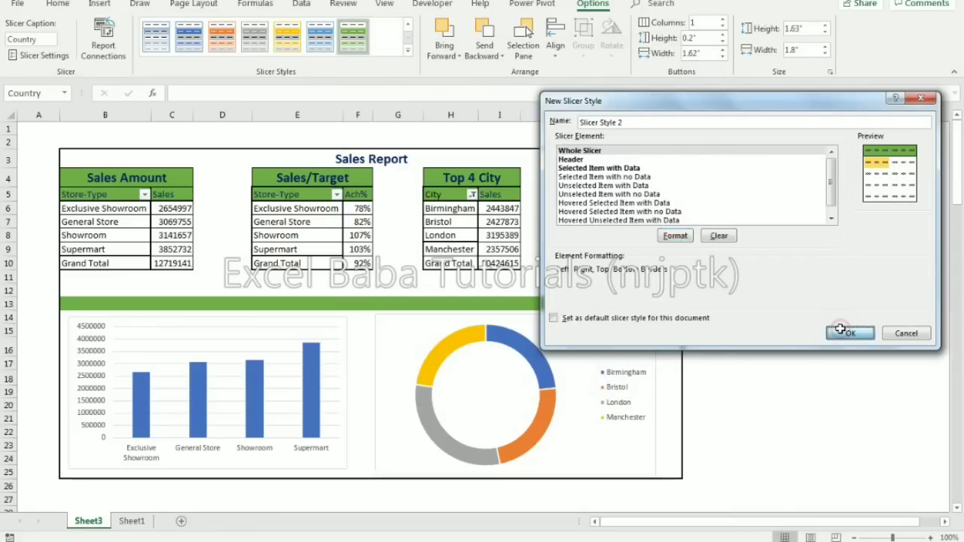
Save Slicer Style 2 and apply it to the Country slicer.
{"action": "left_click", "coordinate": [850, 333]}
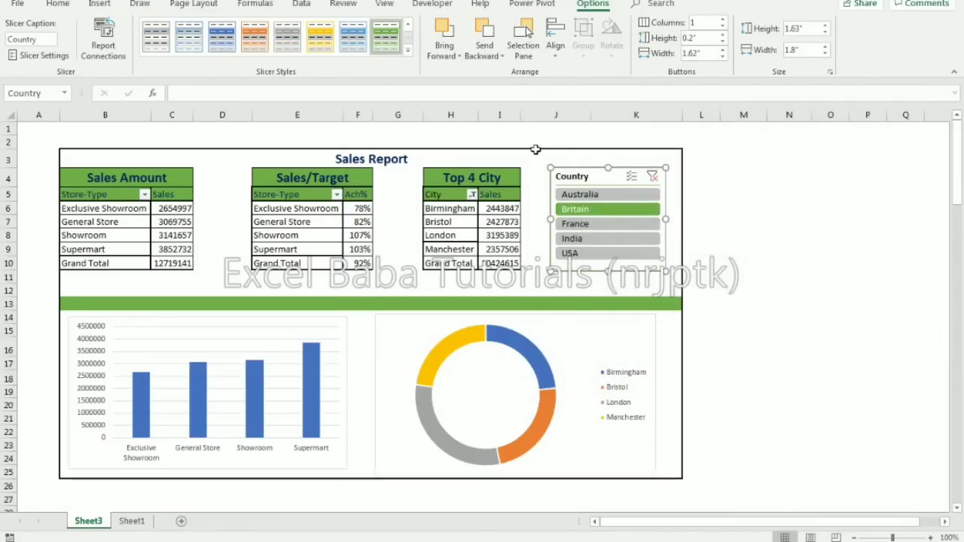
{"action": "left_click", "coordinate": [408, 54]}
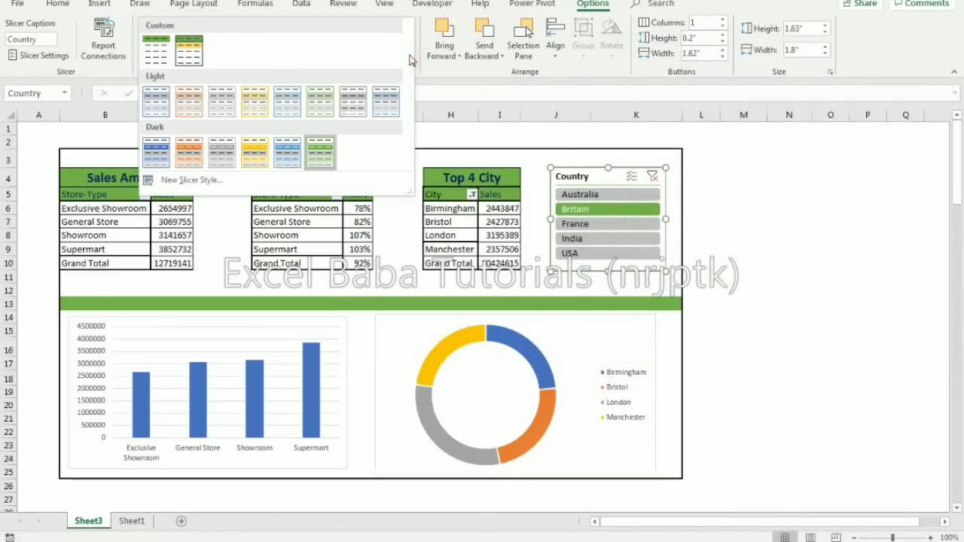
{"action": "left_click", "coordinate": [193, 55]}
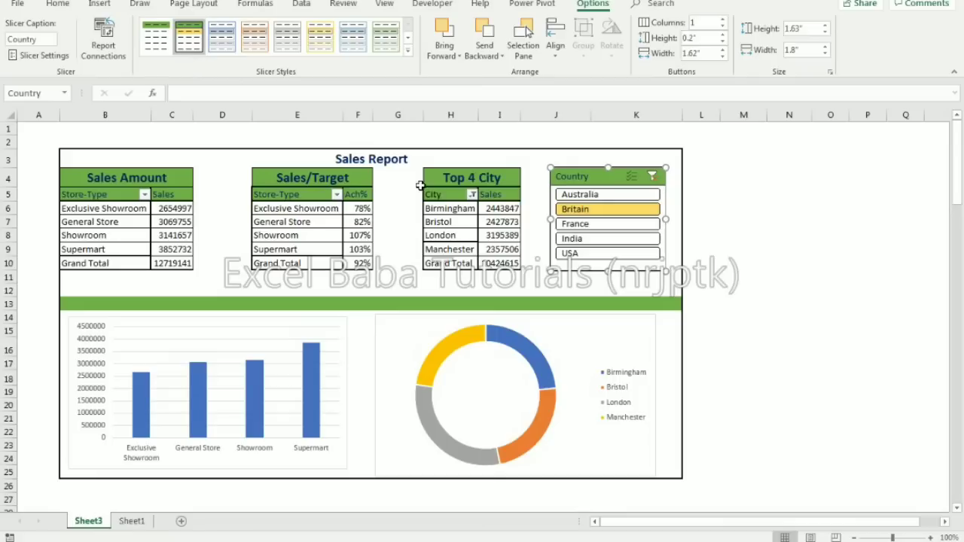
Filter the dashboard by USA, India, France, Australia and finally Britain with the restyled Country slicer.
{"action": "left_click", "coordinate": [614, 254]}
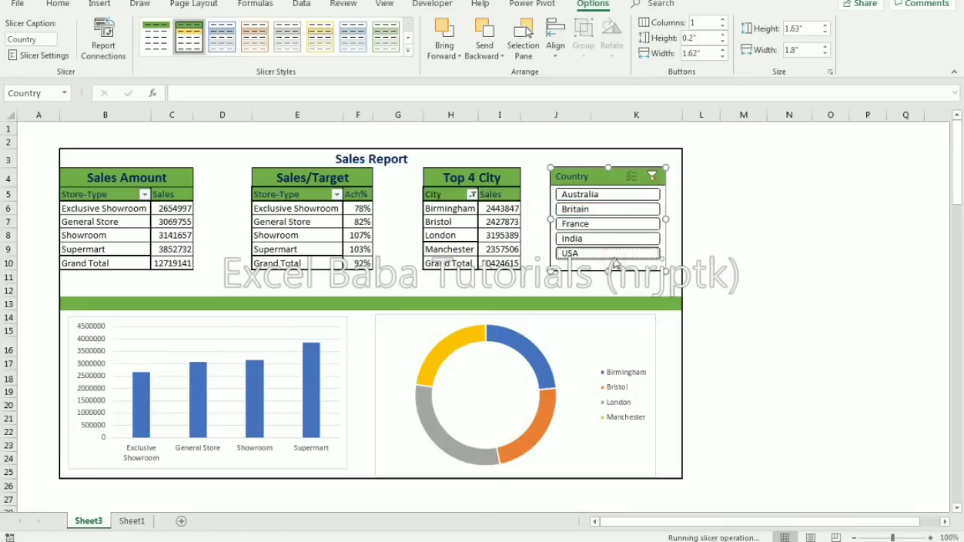
{"action": "left_click", "coordinate": [605, 238]}
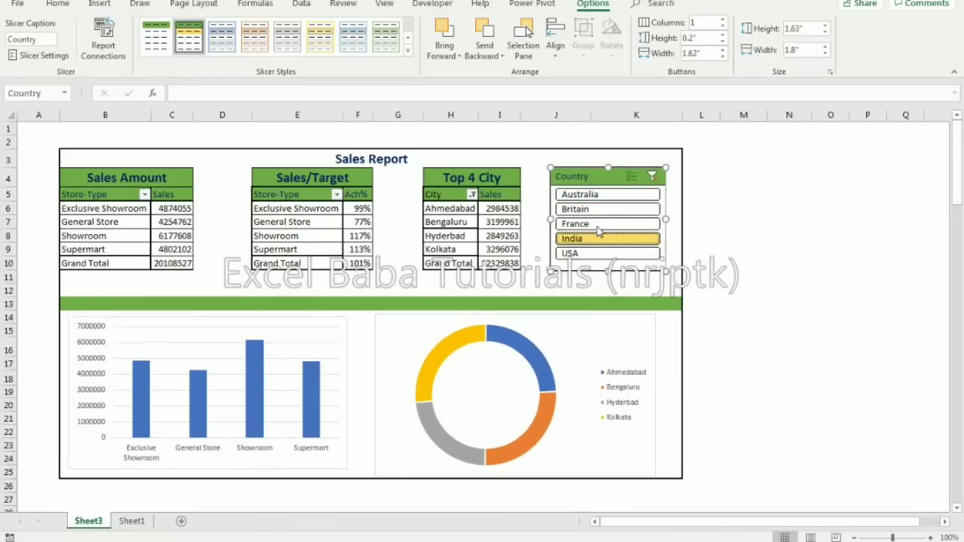
{"action": "left_click", "coordinate": [596, 223]}
{"action": "left_click", "coordinate": [590, 198]}
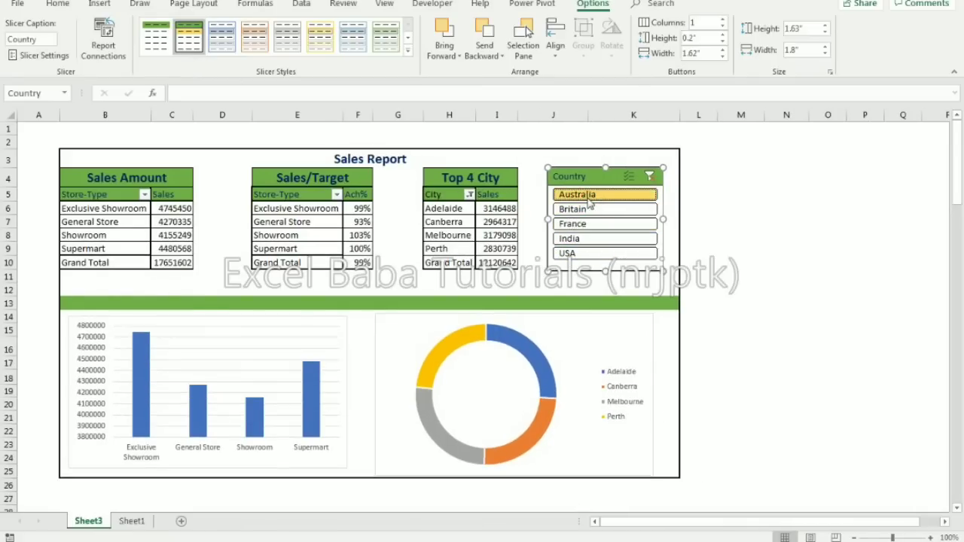
{"action": "left_click", "coordinate": [587, 211]}
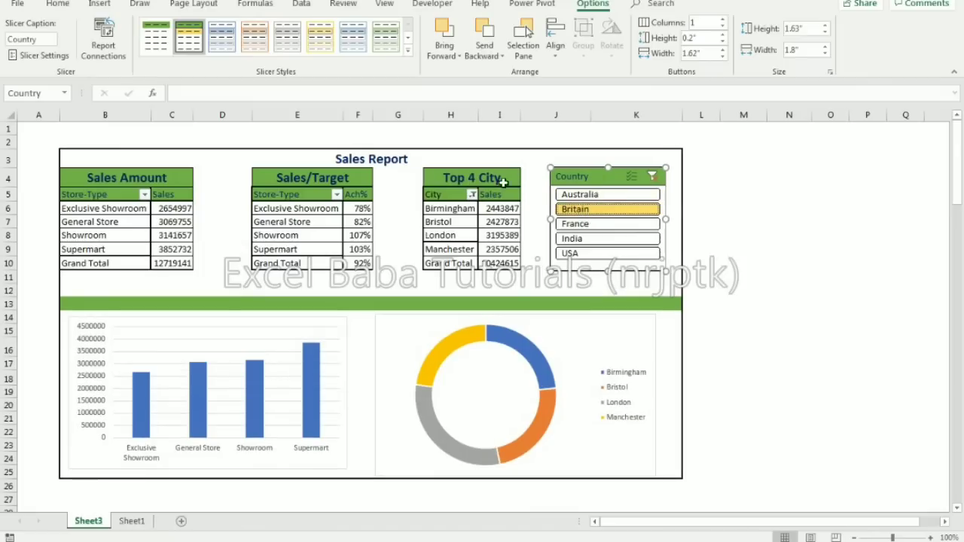
Add the Sales field a second time to the values of the Sales Amount PivotTable.
{"action": "left_click_drag", "start_coordinate": [447, 183], "coordinate": [447, 184]}
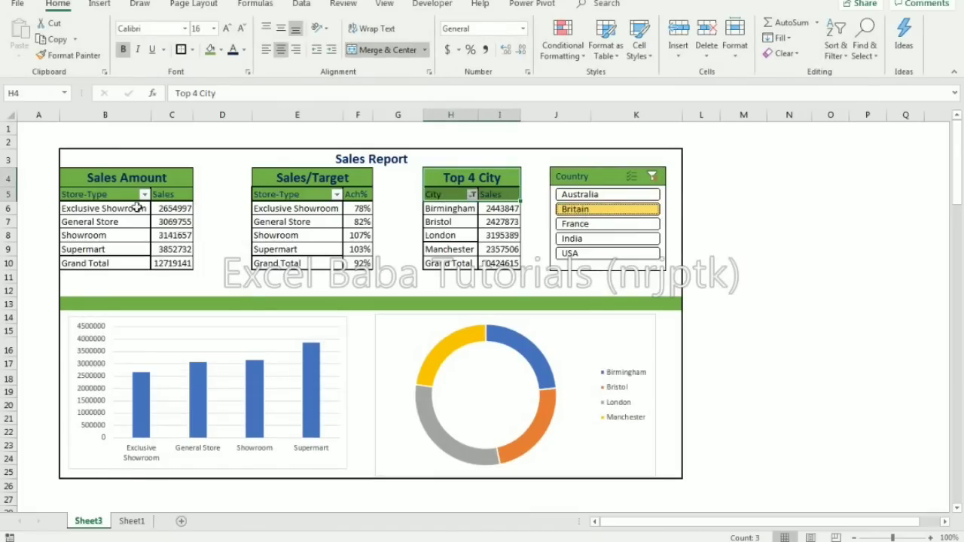
{"action": "left_click_drag", "start_coordinate": [113, 198], "coordinate": [160, 246]}
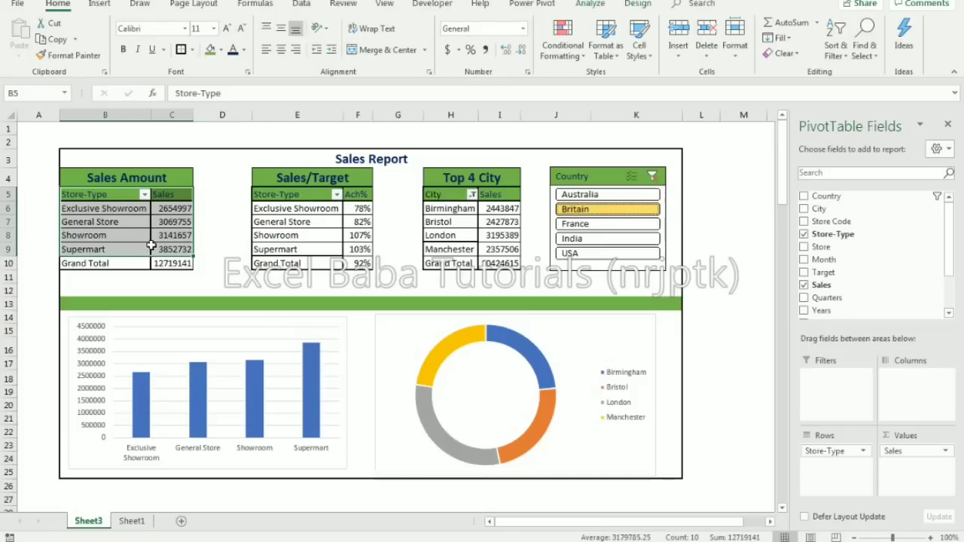
{"action": "left_click", "coordinate": [131, 241]}
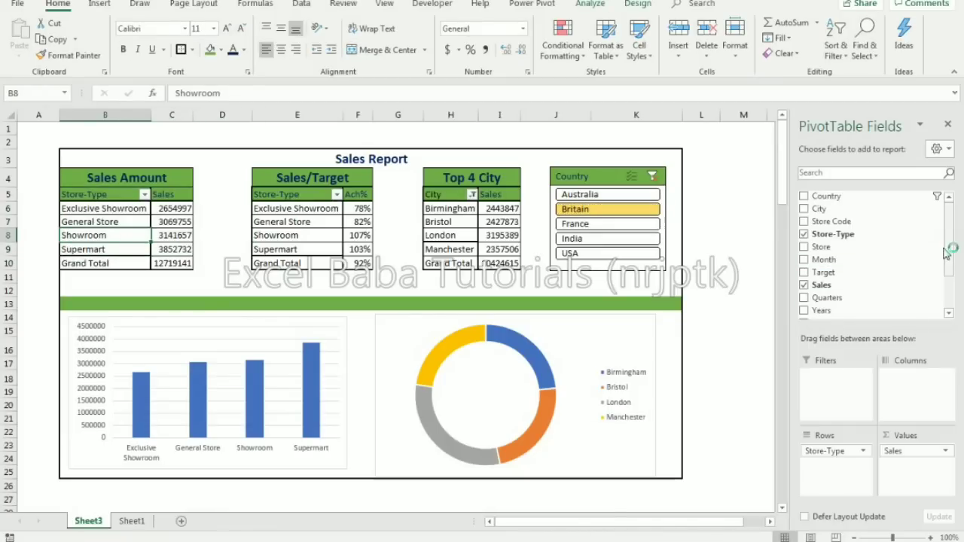
{"action": "scroll", "coordinate": [947, 253], "scroll_direction": "down", "scroll_amount": 1}
{"action": "left_click_drag", "start_coordinate": [838, 243], "coordinate": [913, 490]}
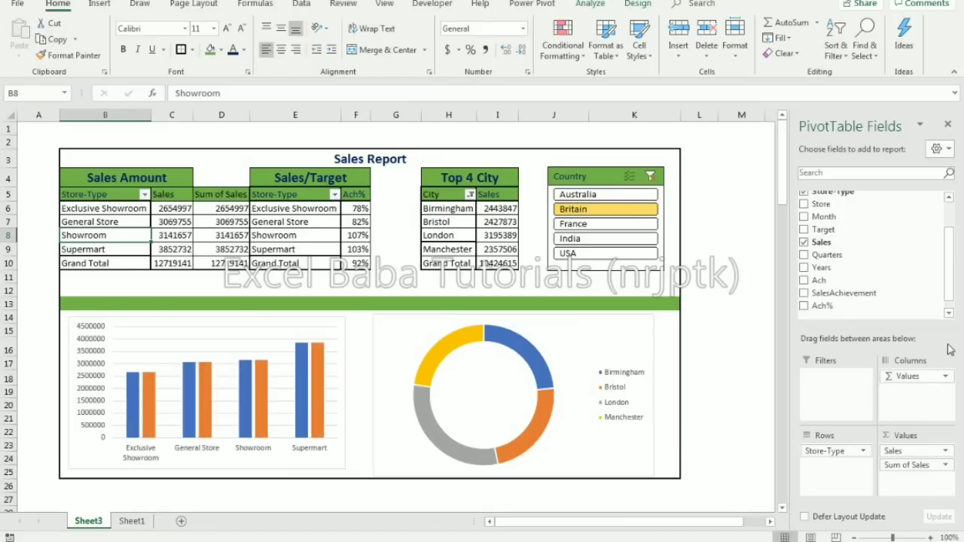
{"action": "scroll", "coordinate": [949, 263], "scroll_direction": "up", "scroll_amount": 1}
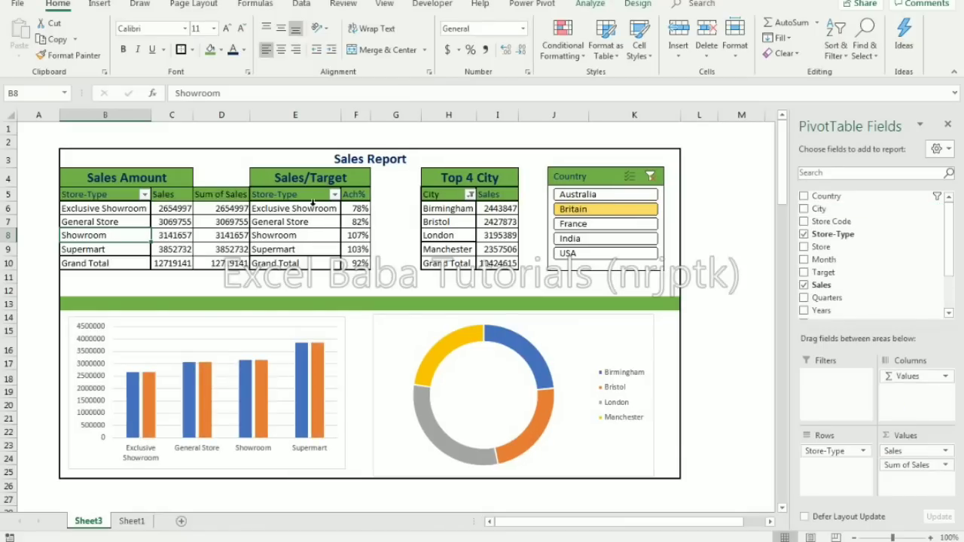
Replace the Sum of Sales header in D5 with a blank space.
{"action": "left_click", "coordinate": [224, 195]}
{"action": "mouse_move", "coordinate": [300, 353]}
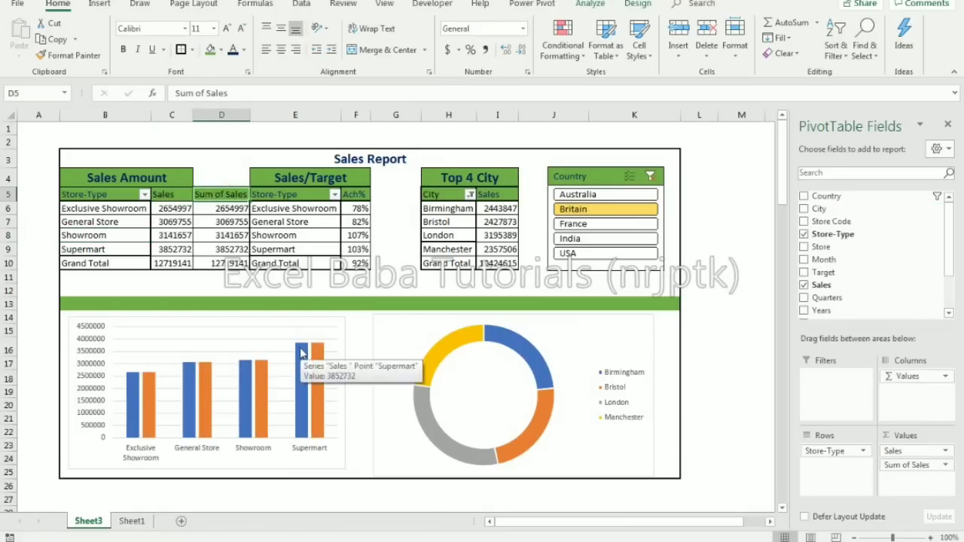
{"action": "key", "text": "Return"}
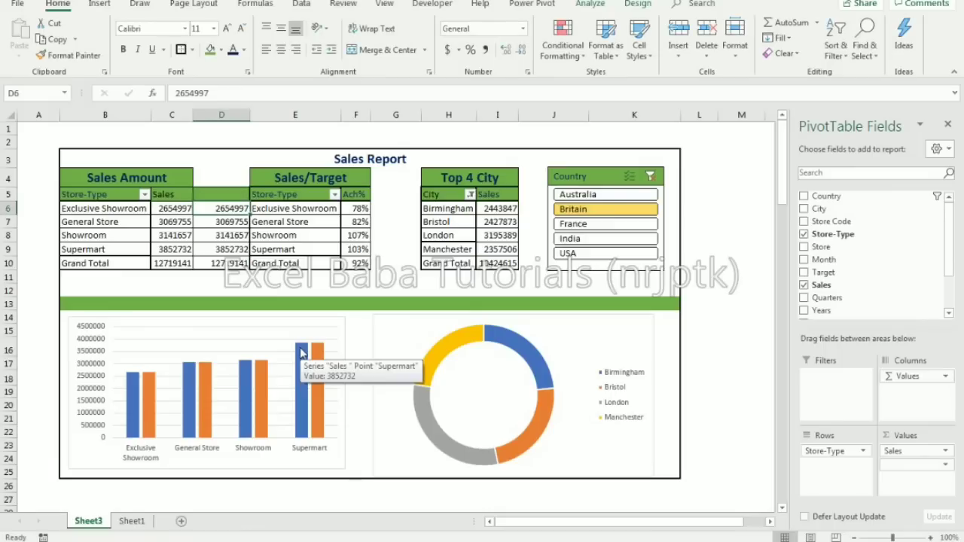
{"action": "key", "text": "Up"}
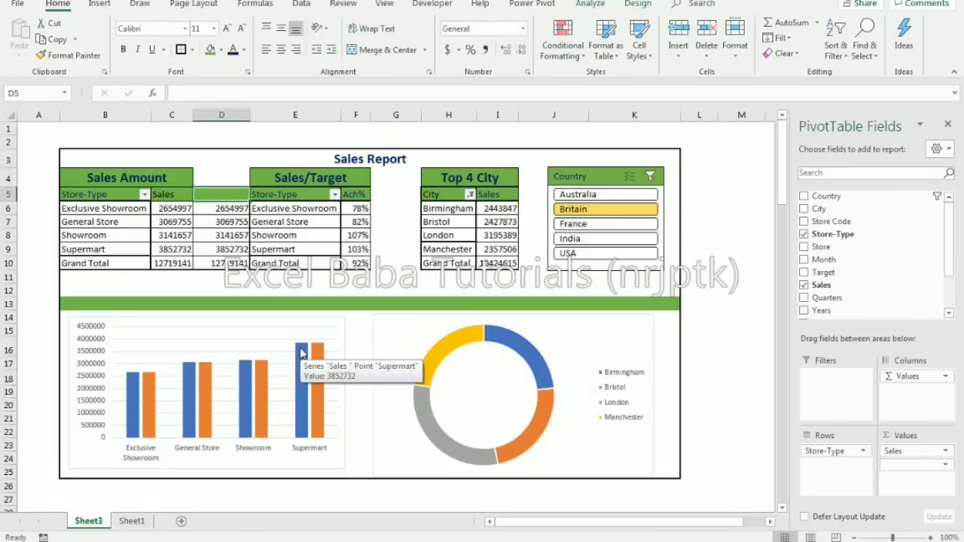
Insert a new column before column E to separate the Sales Amount and Sales/Target tables.
{"action": "left_click", "coordinate": [276, 115]}
{"action": "right_click", "coordinate": [276, 119]}
{"action": "left_click", "coordinate": [306, 211]}
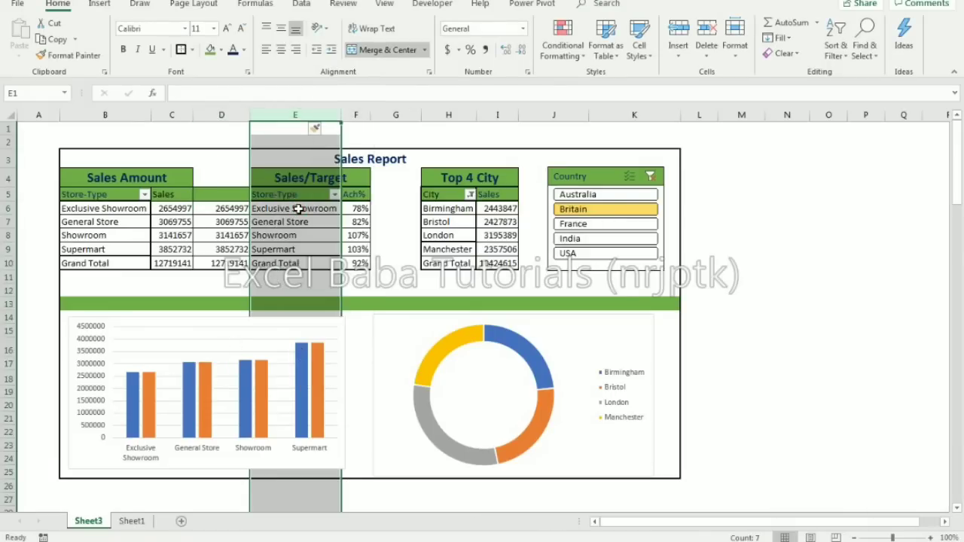
Remove all borders from cells E5:E10 in the inserted spacer column.
{"action": "left_click", "coordinate": [293, 225]}
{"action": "left_click", "coordinate": [281, 205]}
{"action": "left_click_drag", "start_coordinate": [281, 196], "coordinate": [280, 269]}
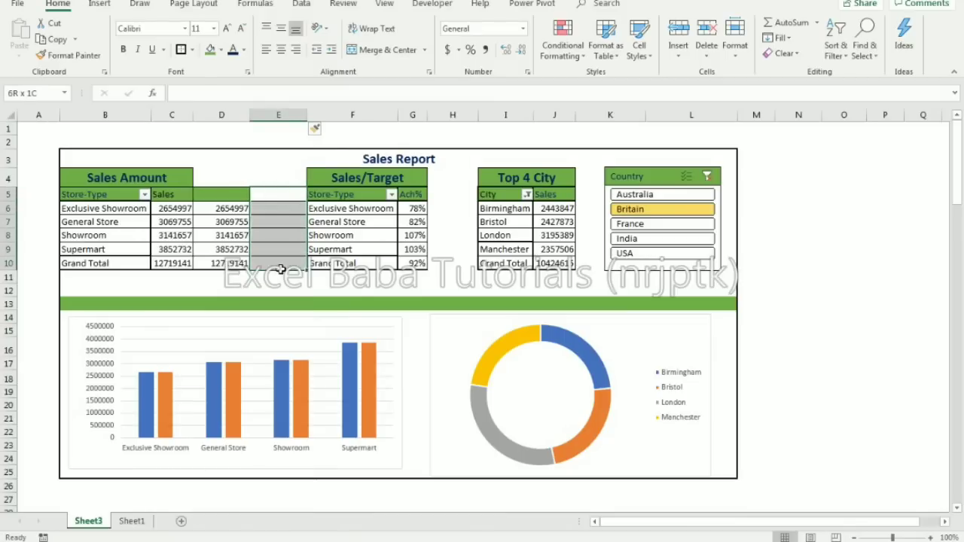
{"action": "left_click", "coordinate": [192, 49]}
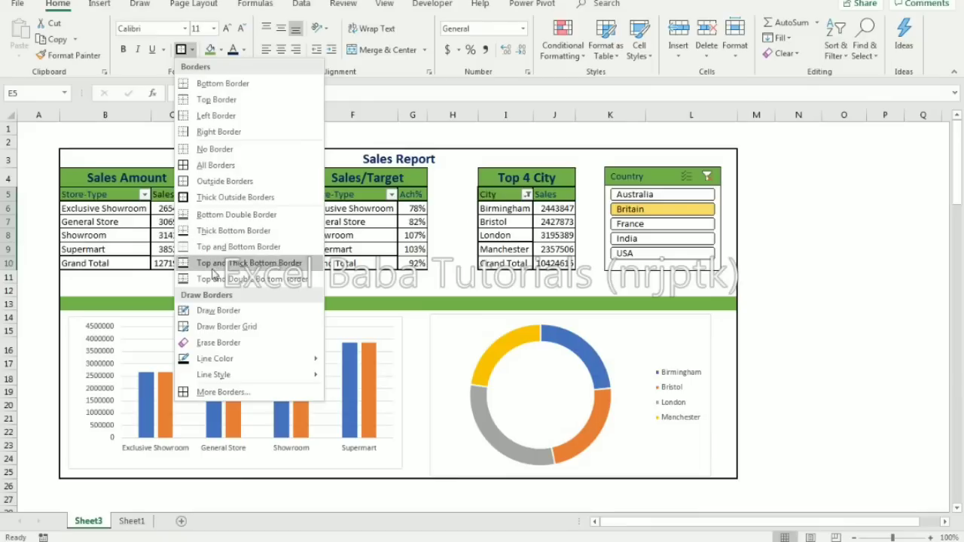
{"action": "left_click", "coordinate": [216, 150]}
Apply gradient-fill Blue Data Bars conditional formatting to the second Sales values in D6:D10.
{"action": "left_click_drag", "start_coordinate": [226, 198], "coordinate": [230, 264]}
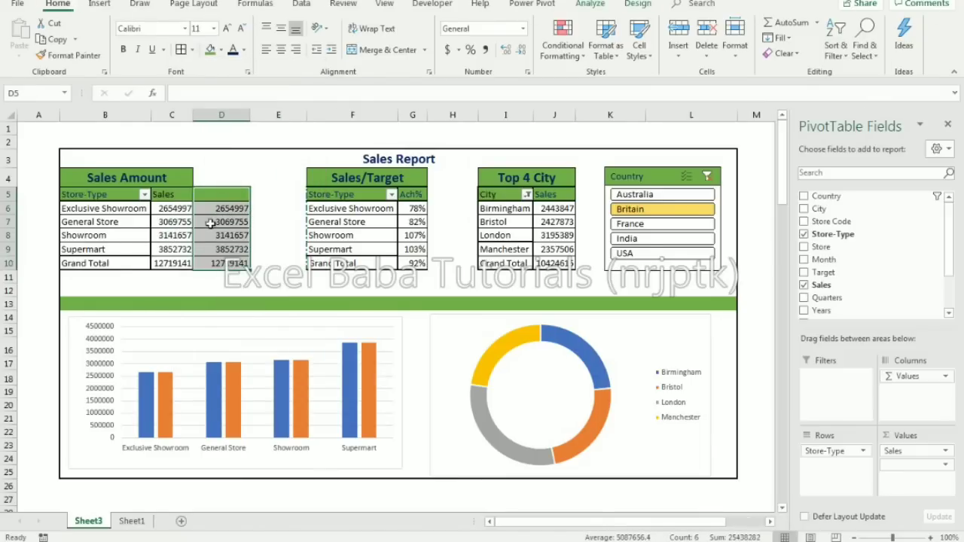
{"action": "left_click", "coordinate": [214, 208]}
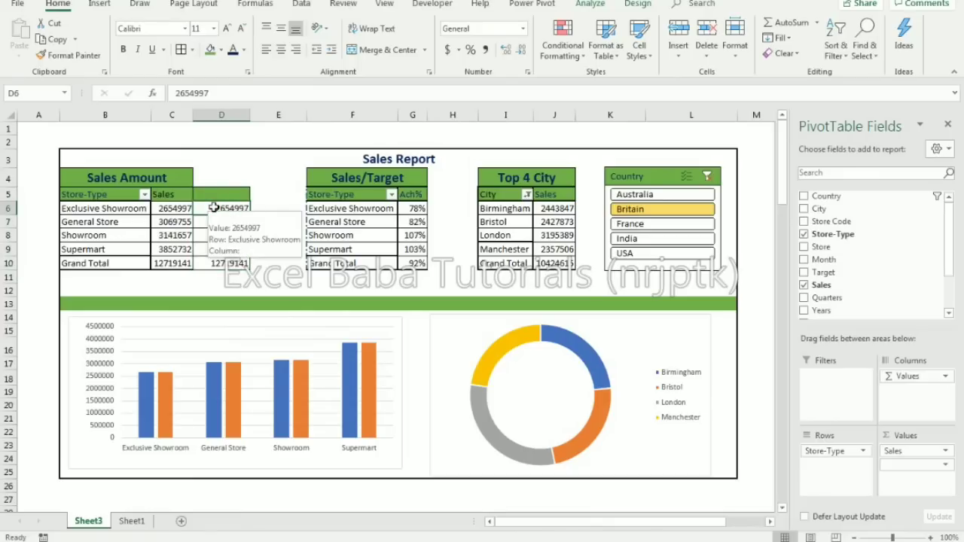
{"action": "left_click_drag", "start_coordinate": [214, 208], "coordinate": [222, 263]}
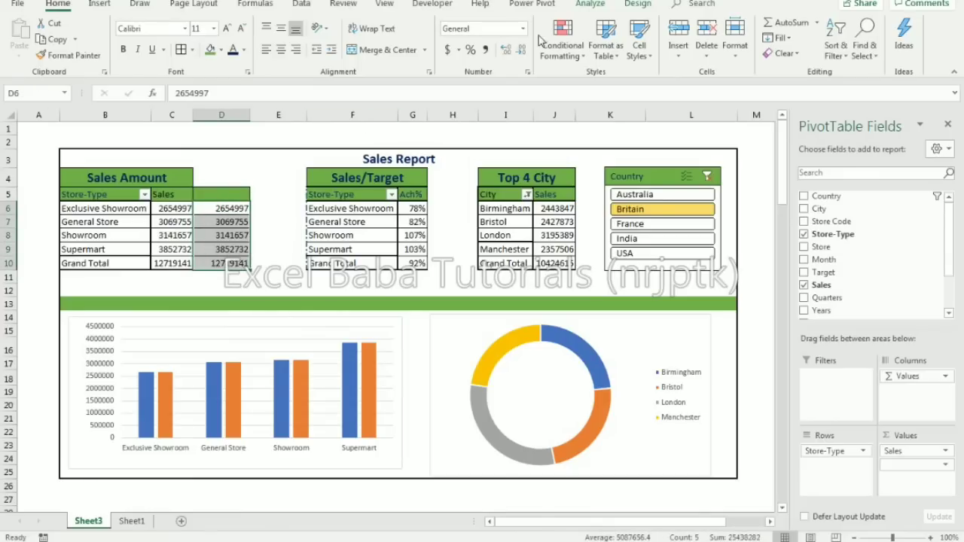
{"action": "left_click", "coordinate": [563, 45]}
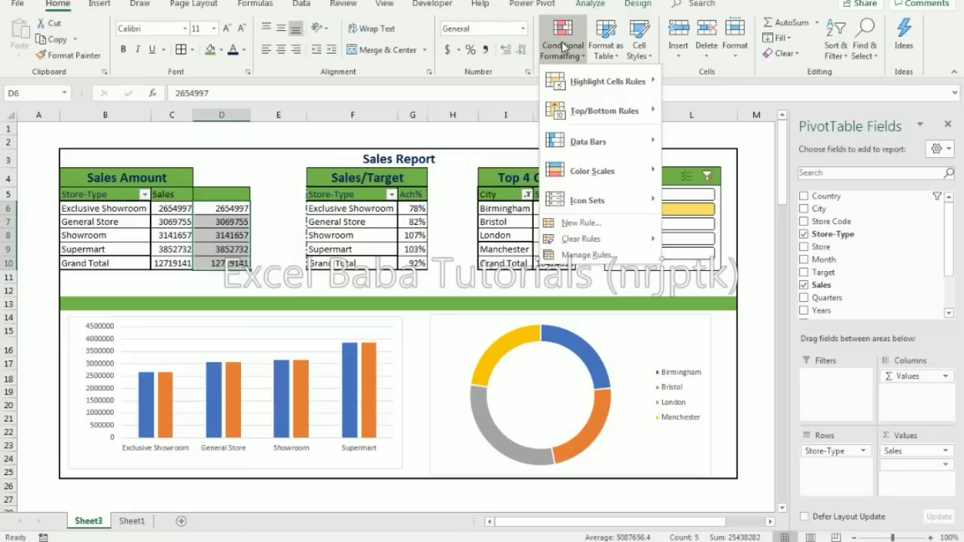
{"action": "mouse_move", "coordinate": [642, 151]}
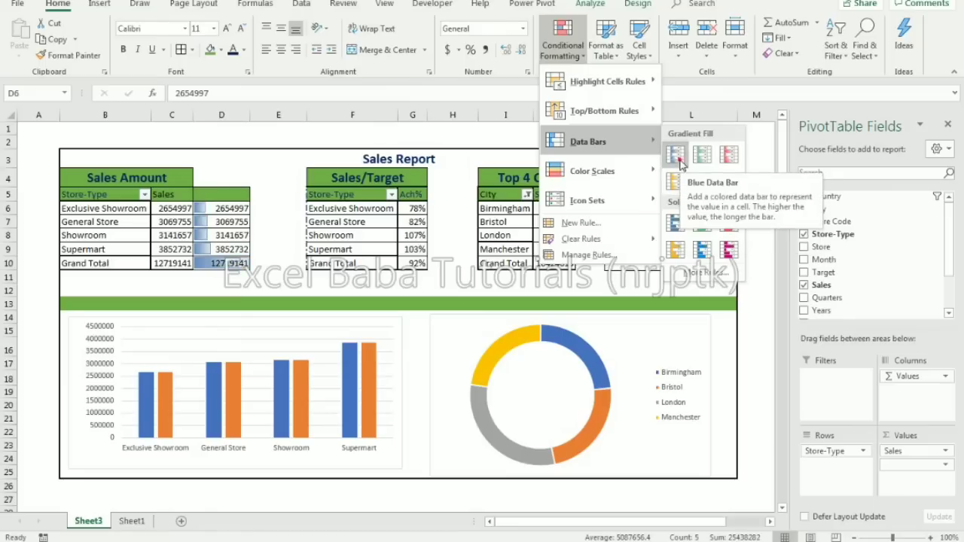
{"action": "left_click", "coordinate": [678, 157]}
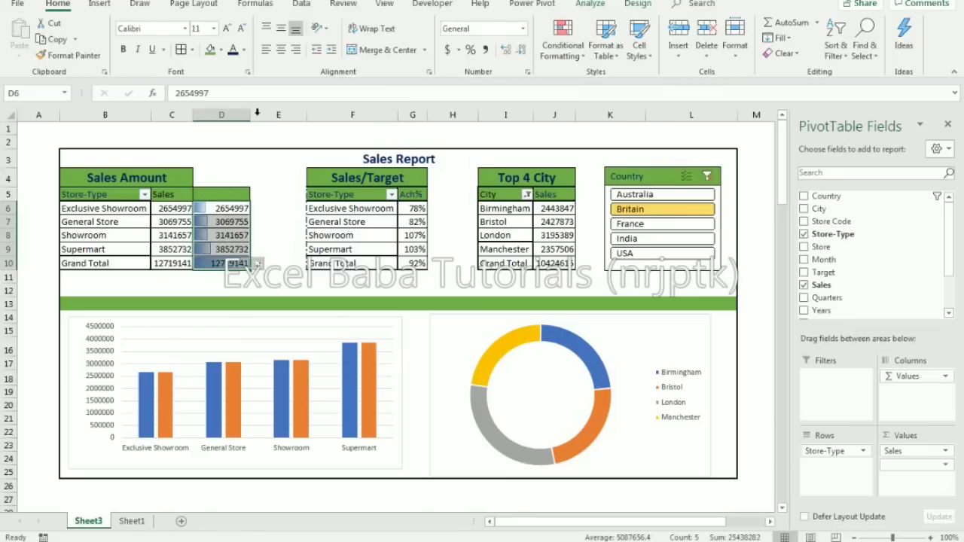
Apply the custom number format ;;; to the second Sales field in column D to hide its numbers behind the data bars.
{"action": "left_click", "coordinate": [217, 197]}
{"action": "right_click", "coordinate": [217, 198]}
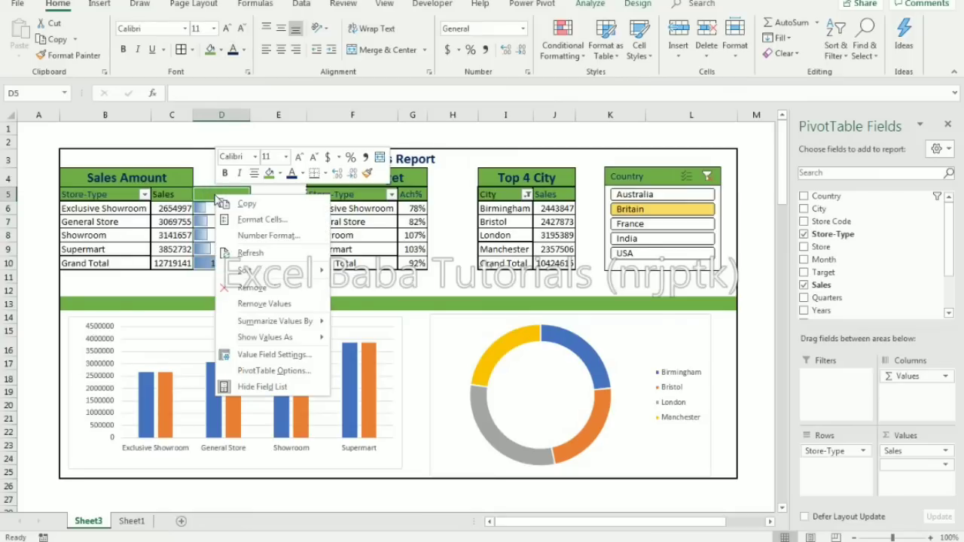
{"action": "left_click", "coordinate": [256, 236]}
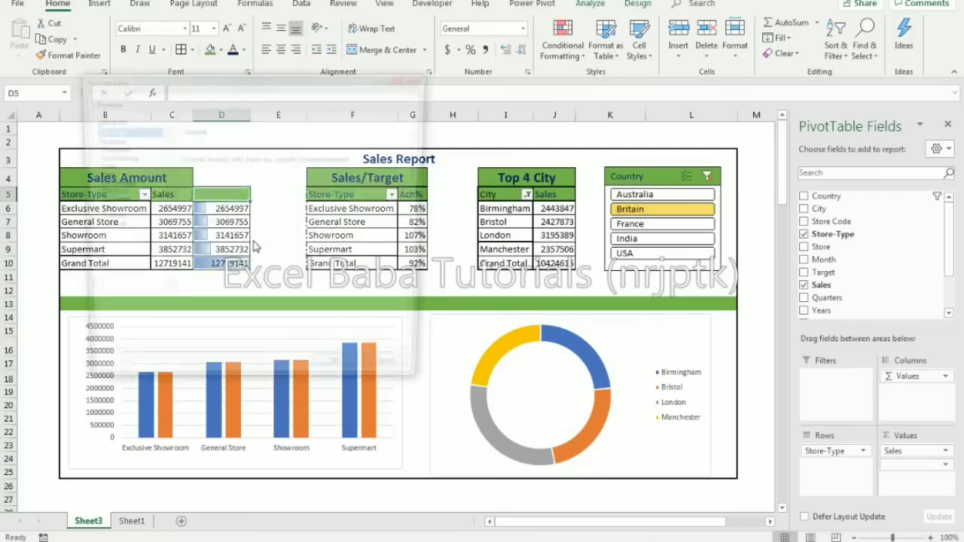
{"action": "left_click", "coordinate": [105, 140]}
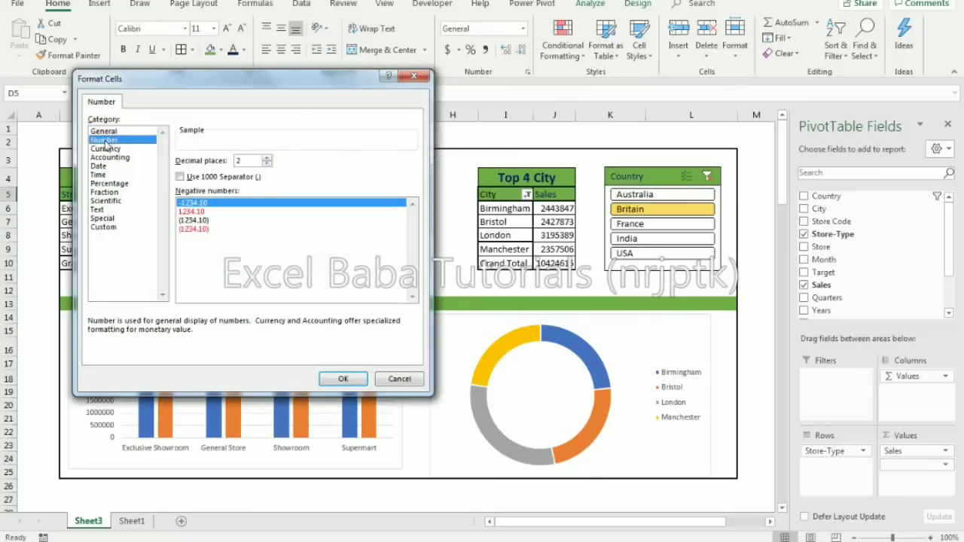
{"action": "left_click", "coordinate": [109, 228]}
{"action": "left_click_drag", "start_coordinate": [225, 171], "coordinate": [154, 172]}
{"action": "type", "text": ";;;"}
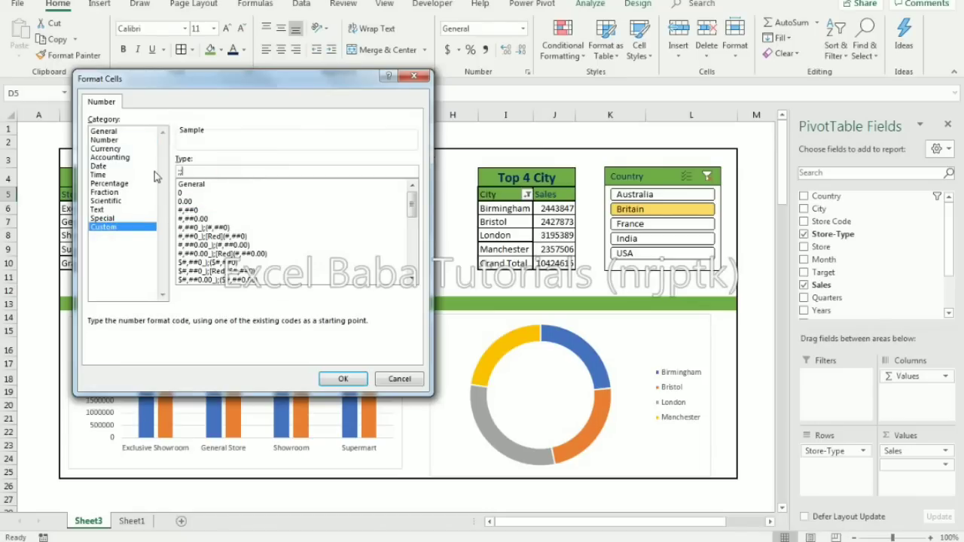
{"action": "left_click", "coordinate": [338, 378]}
Widen data-bar column D and narrow spacer column E.
{"action": "left_click", "coordinate": [214, 238]}
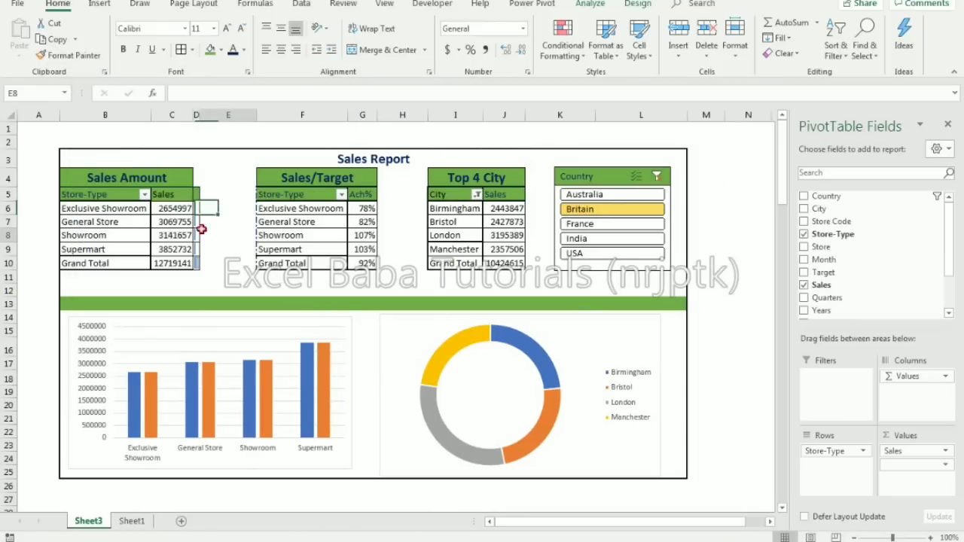
{"action": "left_click_drag", "start_coordinate": [202, 117], "coordinate": [243, 120]}
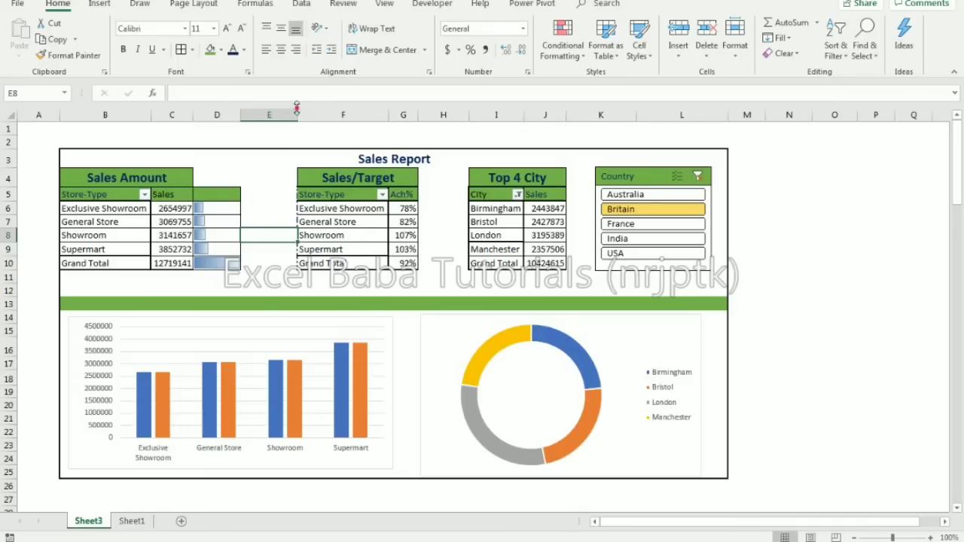
{"action": "left_click_drag", "start_coordinate": [296, 113], "coordinate": [274, 114]}
Apply all borders to the Sales/Target table F5:G10, the Sales Amount table B5:D10 and the Top 4 City table I5:J10.
{"action": "left_click_drag", "start_coordinate": [294, 197], "coordinate": [380, 263]}
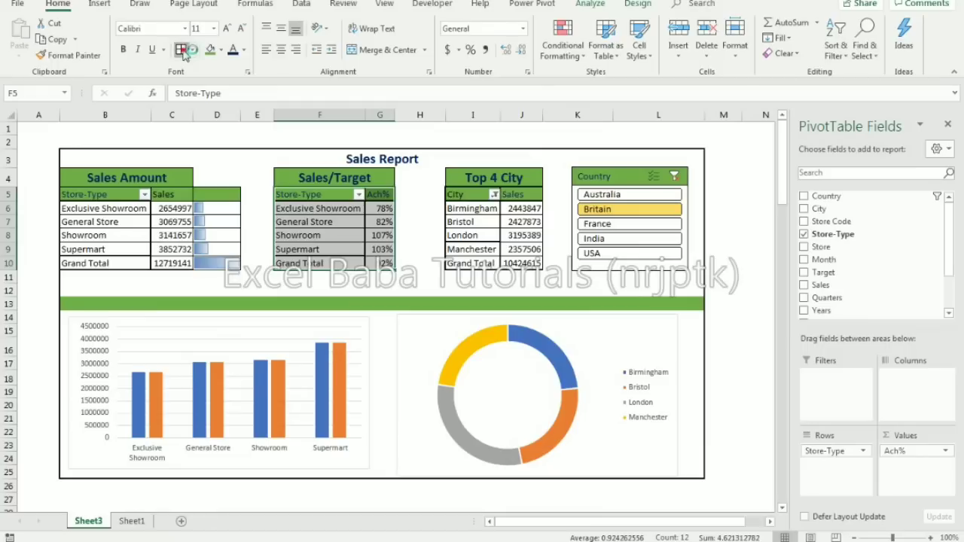
{"action": "left_click_drag", "start_coordinate": [116, 199], "coordinate": [226, 265]}
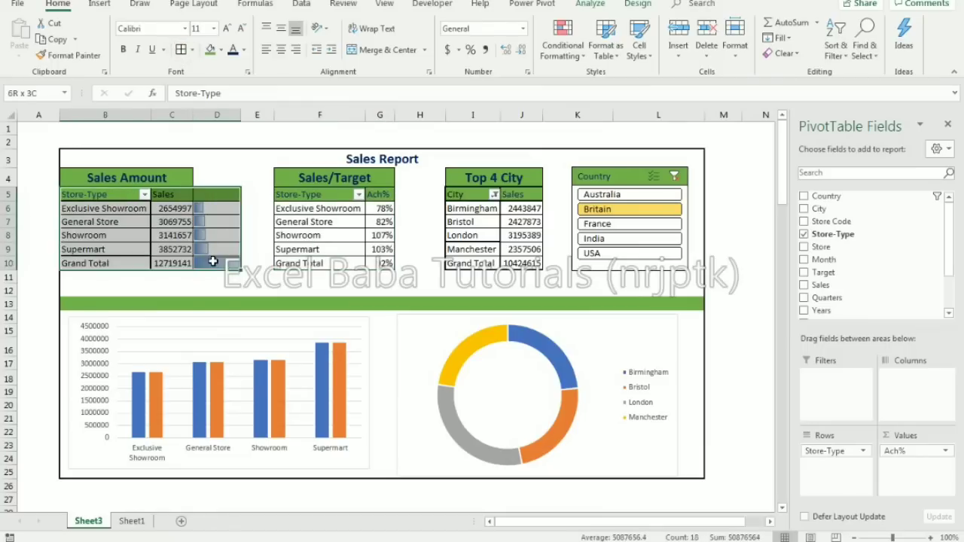
{"action": "left_click_drag", "start_coordinate": [462, 193], "coordinate": [520, 264]}
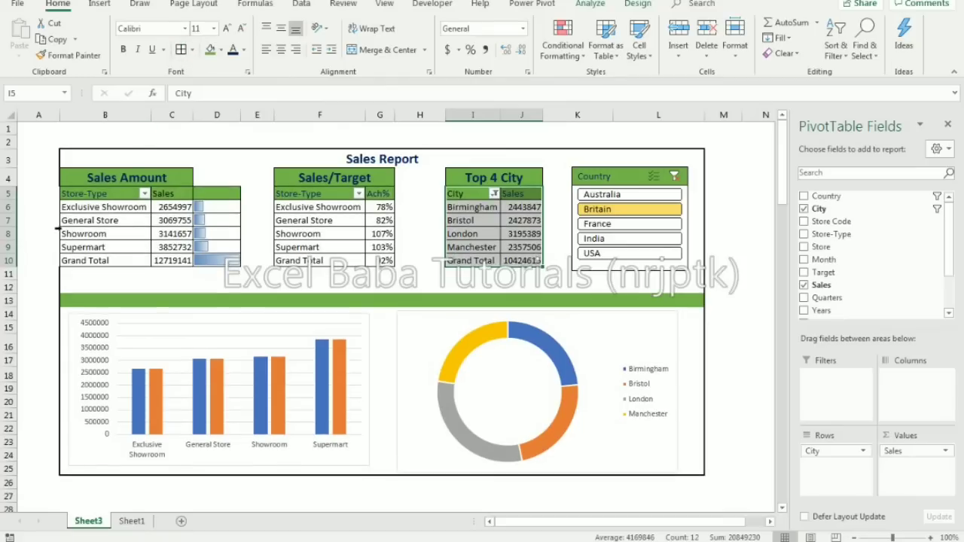
Apply Thick Outside Borders around the whole Sales Report area B3:L25.
{"action": "left_click", "coordinate": [64, 219]}
{"action": "left_click_drag", "start_coordinate": [69, 153], "coordinate": [592, 464]}
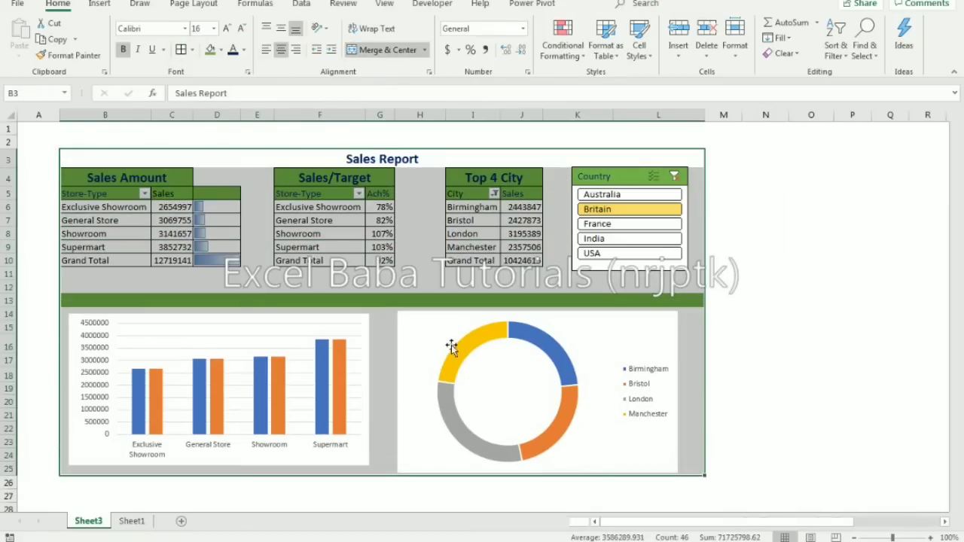
{"action": "left_click", "coordinate": [192, 50]}
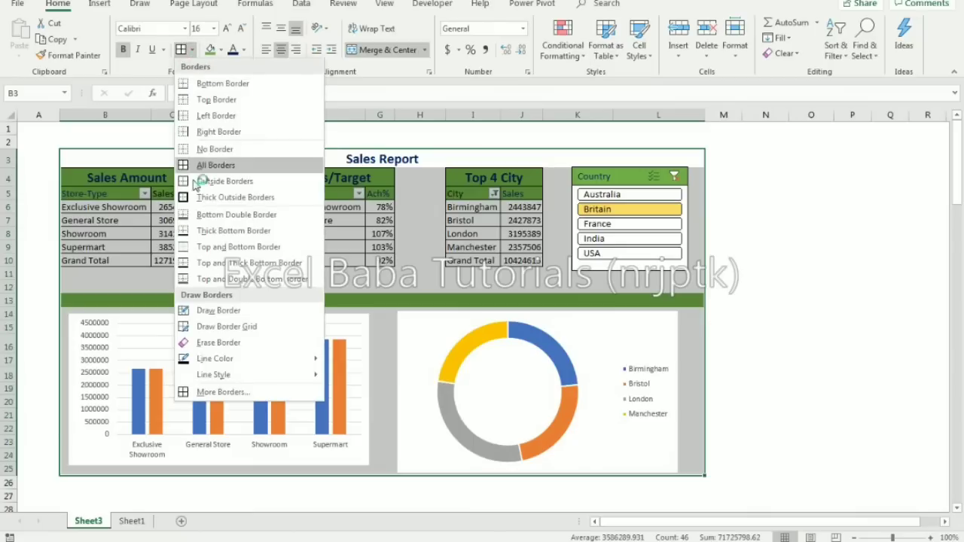
{"action": "left_click", "coordinate": [223, 197]}
{"action": "left_click", "coordinate": [104, 250]}
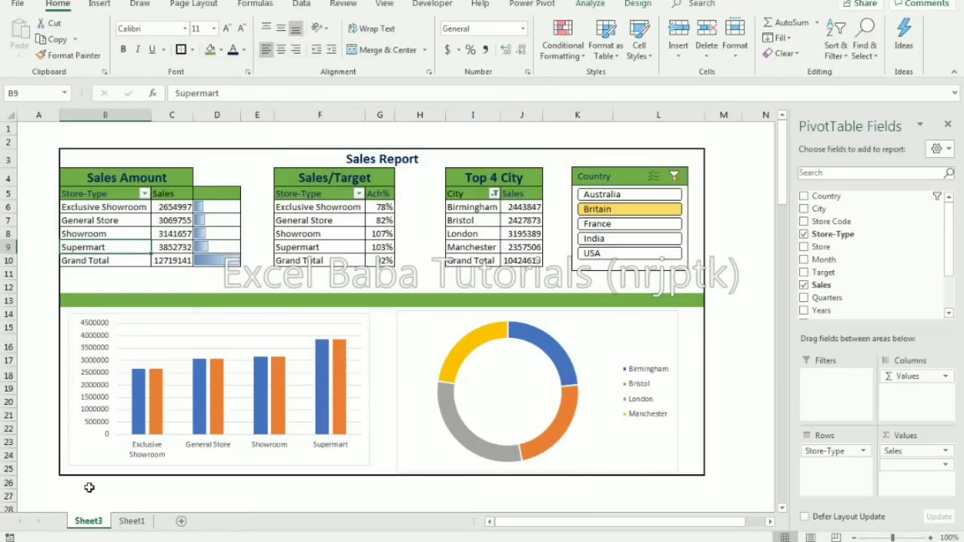
Rename the Sheet3 worksheet as Dashboard.
{"action": "double_click", "coordinate": [92, 527]}
{"action": "type", "text": "Dashboard"}
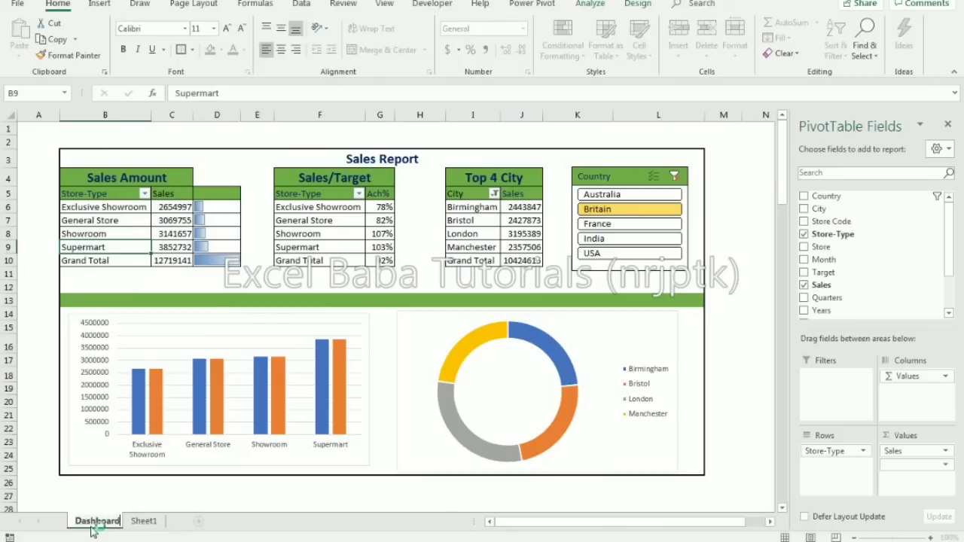
{"action": "key", "text": "Return"}
Filter the dashboard with the Country slicer, first by France and finally by USA.
{"action": "left_click", "coordinate": [601, 224]}
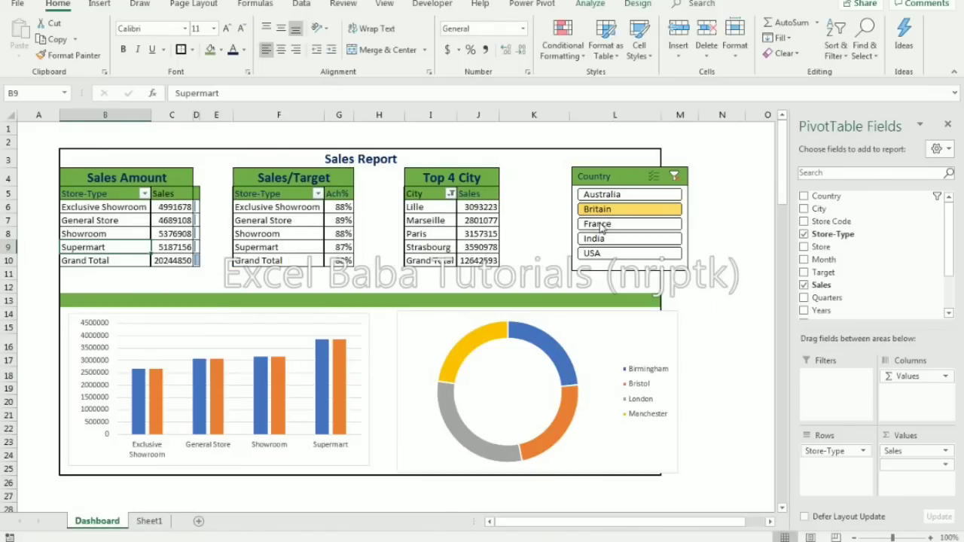
{"action": "left_click", "coordinate": [572, 228]}
{"action": "left_click", "coordinate": [558, 255]}
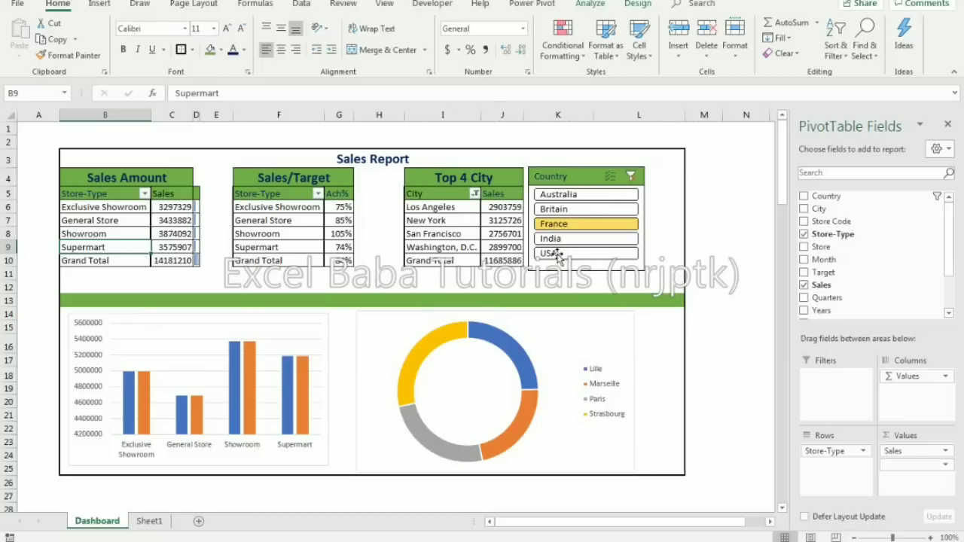